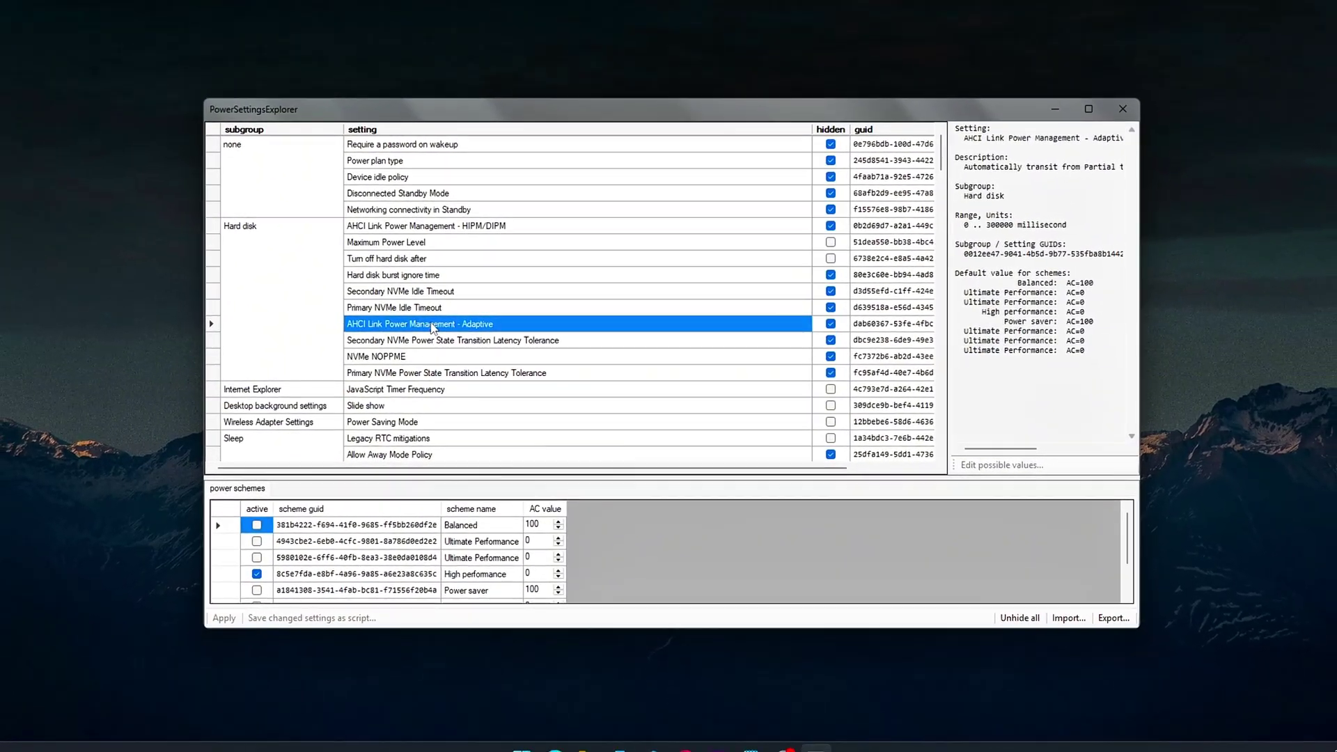
Inspect the Turn off hard disk after setting under Hard disk in the advanced power options.
{"action": "left_click", "coordinate": [432, 224]}
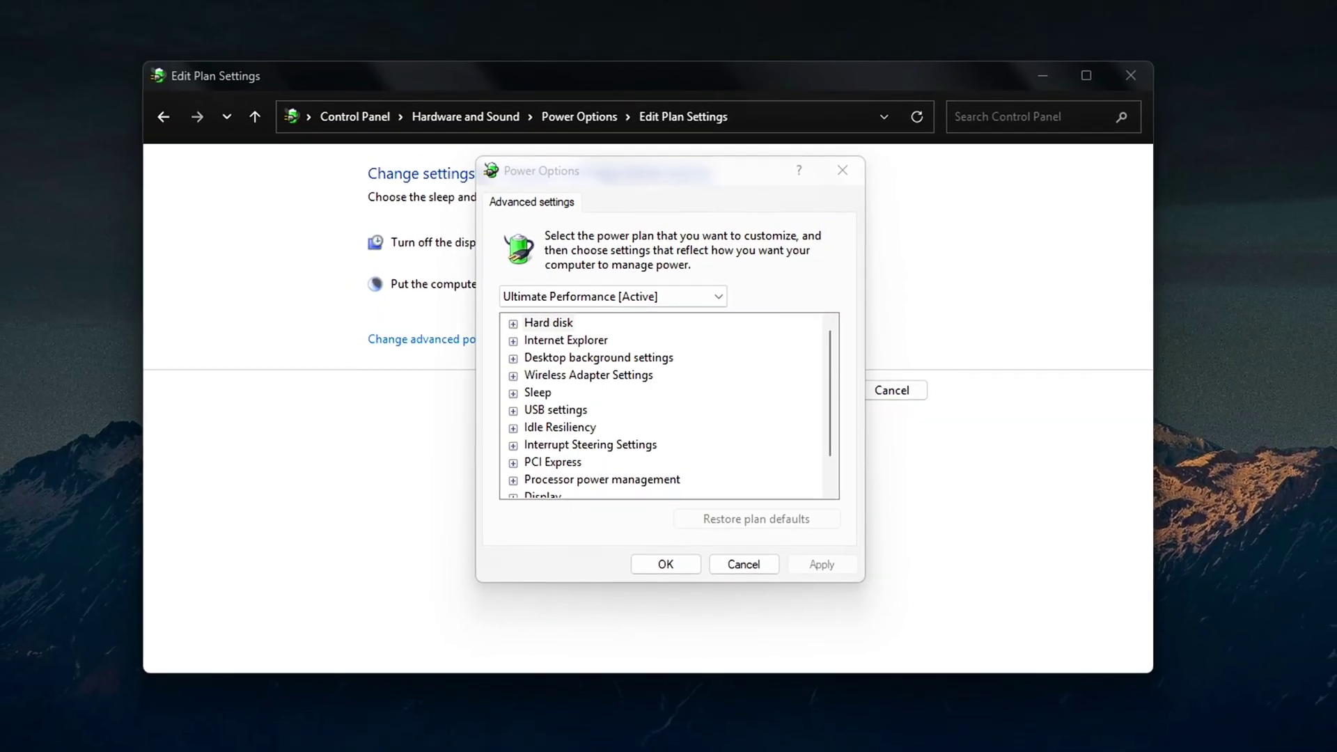
{"action": "left_click", "coordinate": [520, 325]}
{"action": "left_click", "coordinate": [545, 375]}
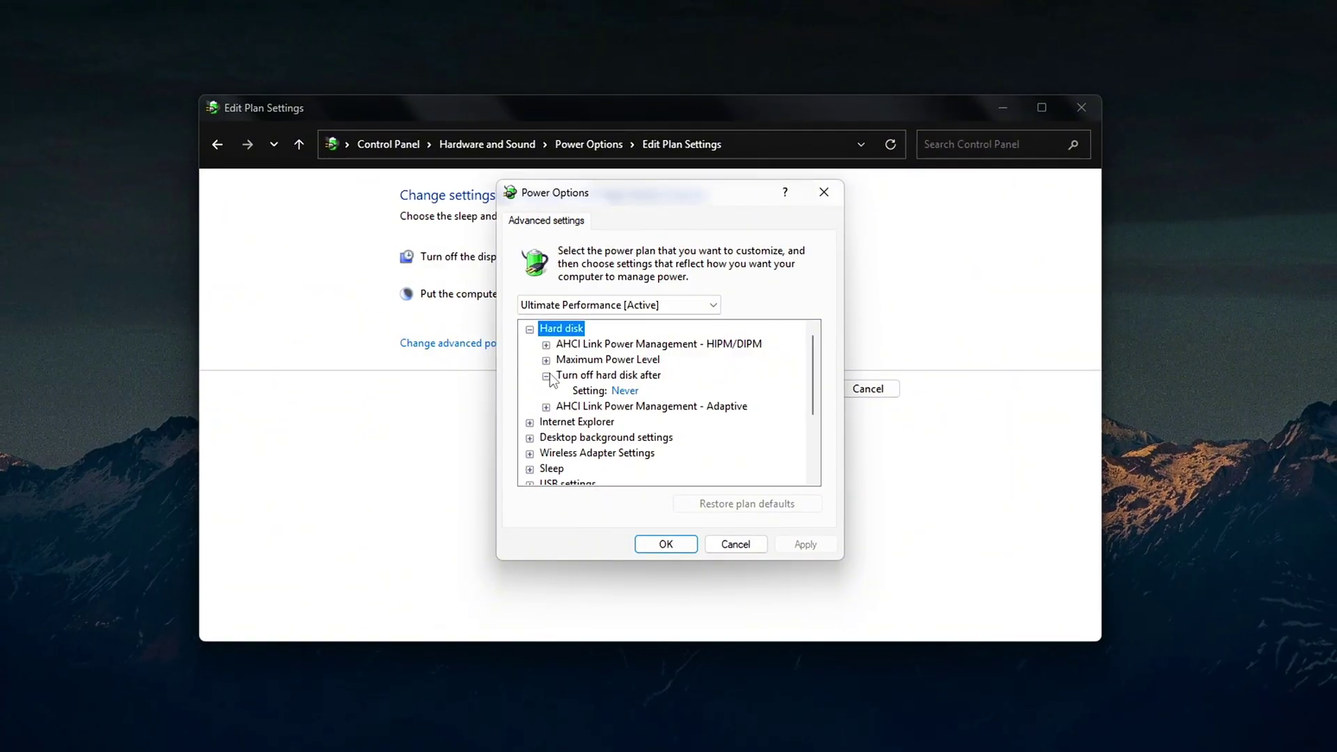
{"action": "left_click", "coordinate": [623, 391]}
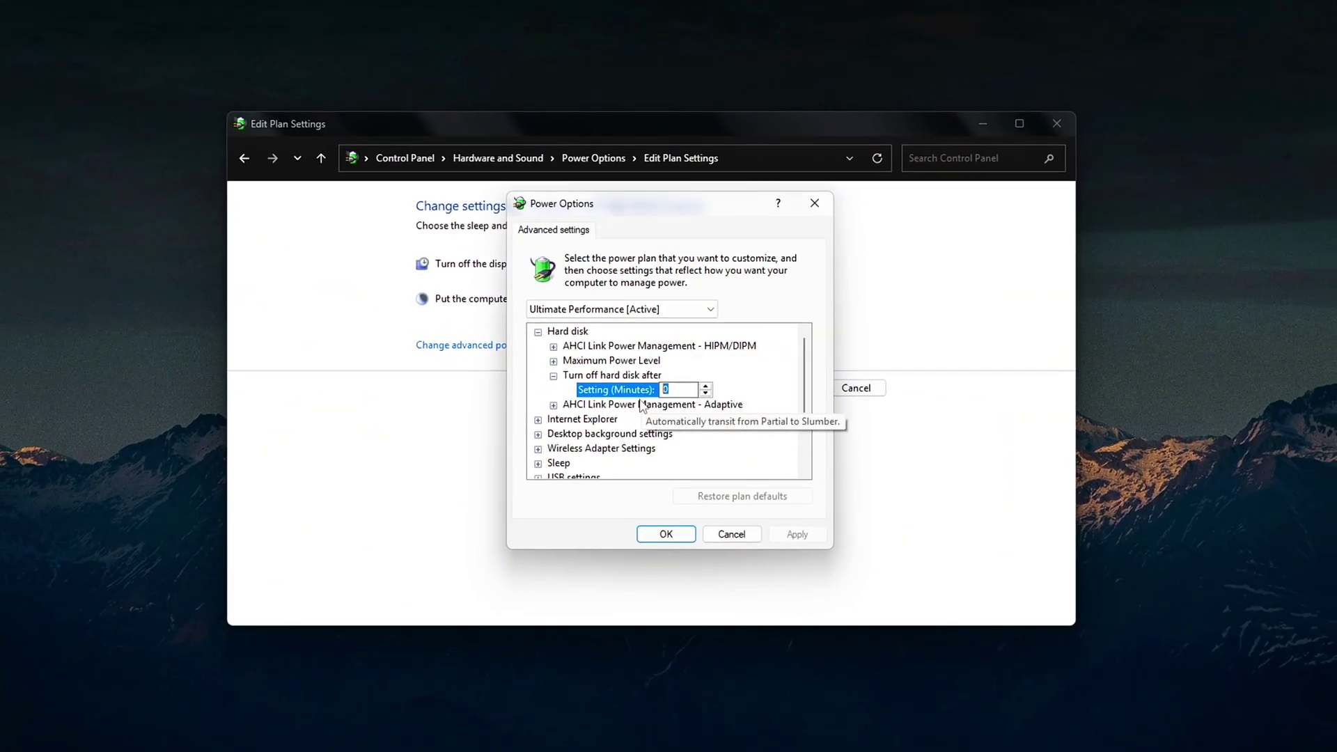
{"action": "key", "text": "Return"}
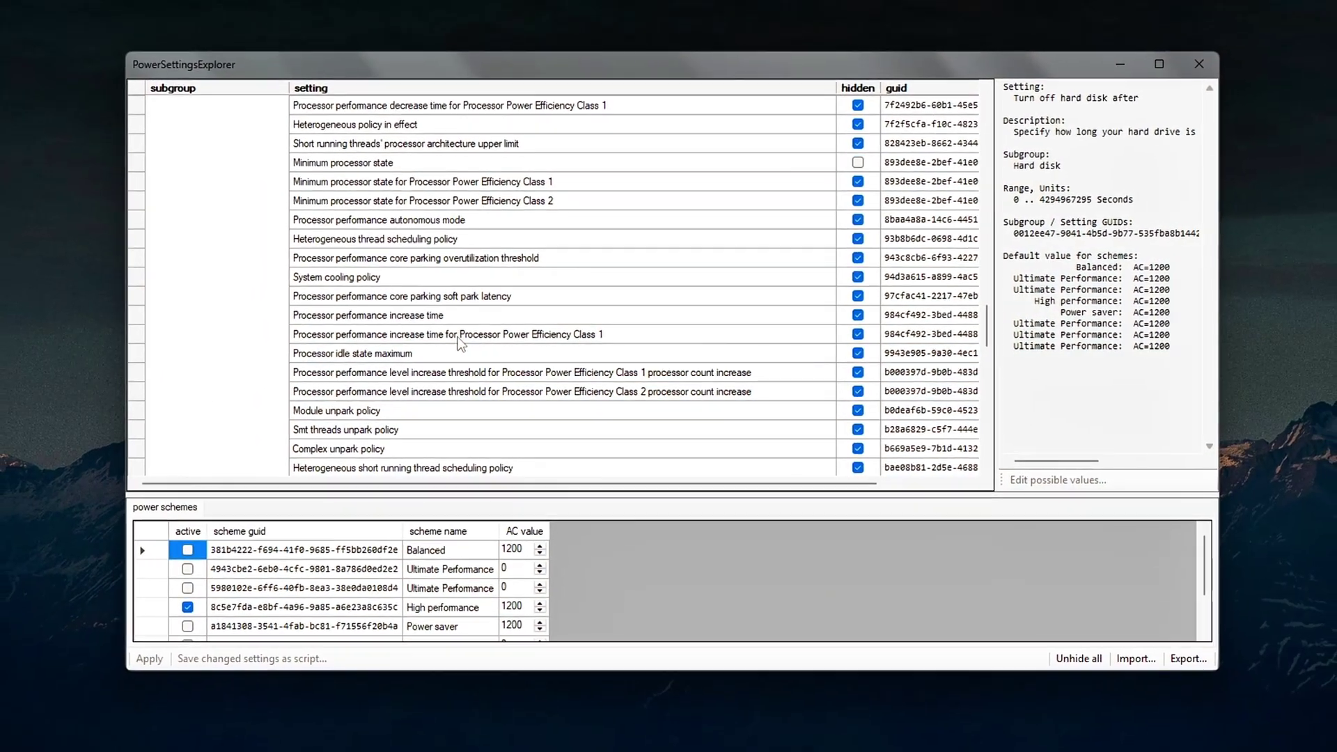
{"action": "scroll", "coordinate": [453, 337], "scroll_direction": "down", "scroll_amount": 3}
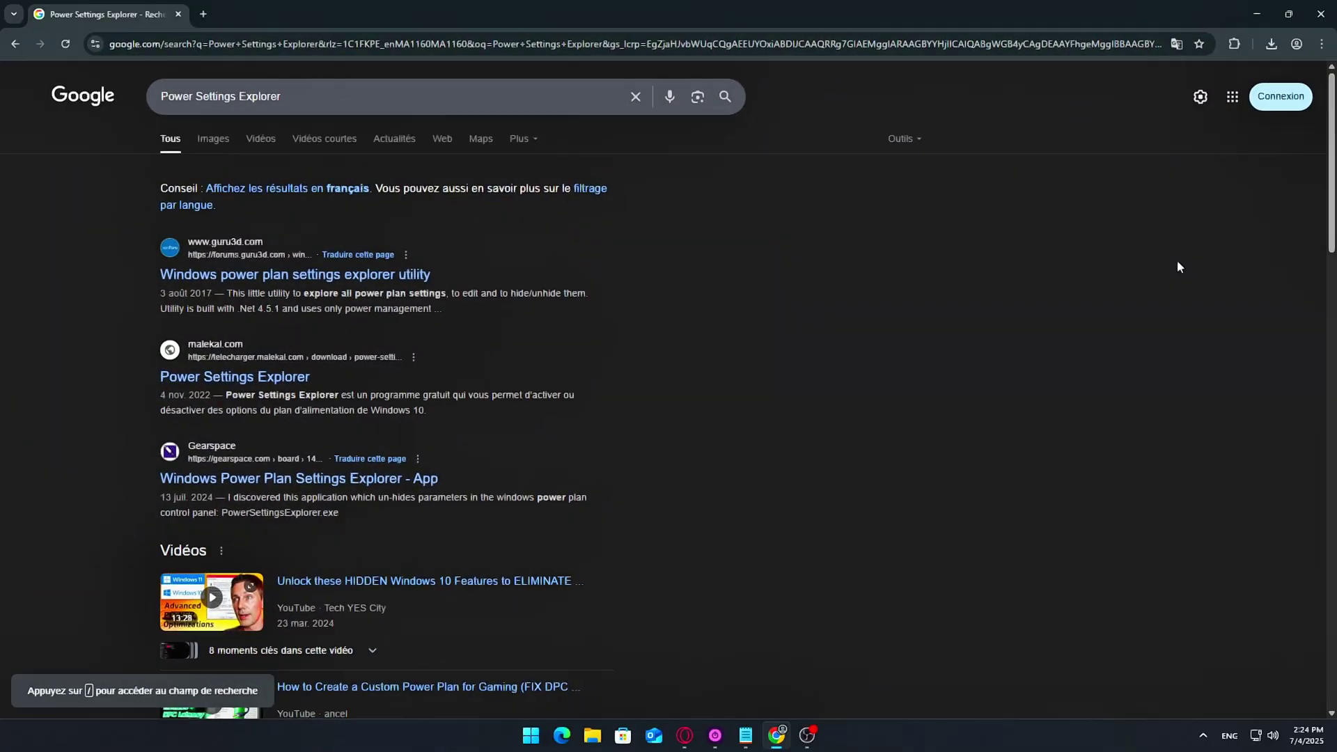
Open the guru3d.com result for the Windows power plan settings explorer utility and review the first post.
{"action": "left_click", "coordinate": [416, 279]}
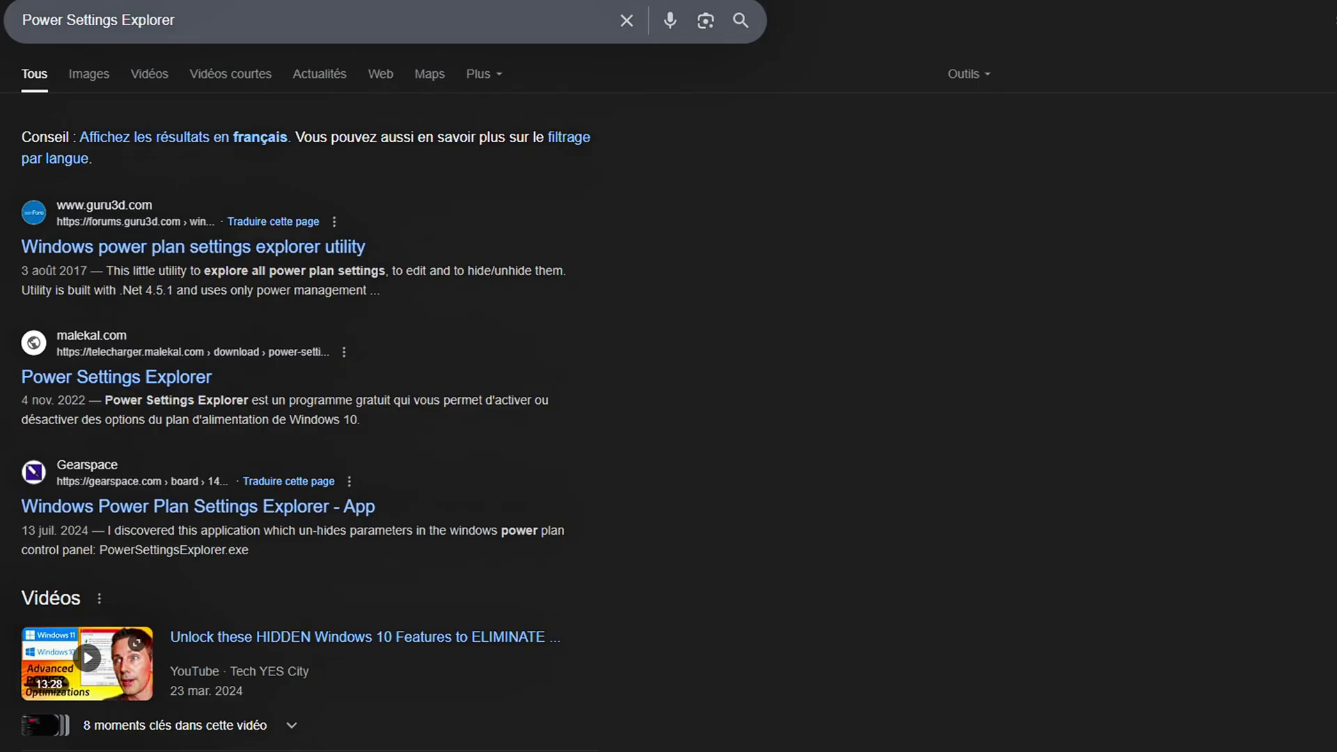
{"action": "left_click", "coordinate": [289, 249]}
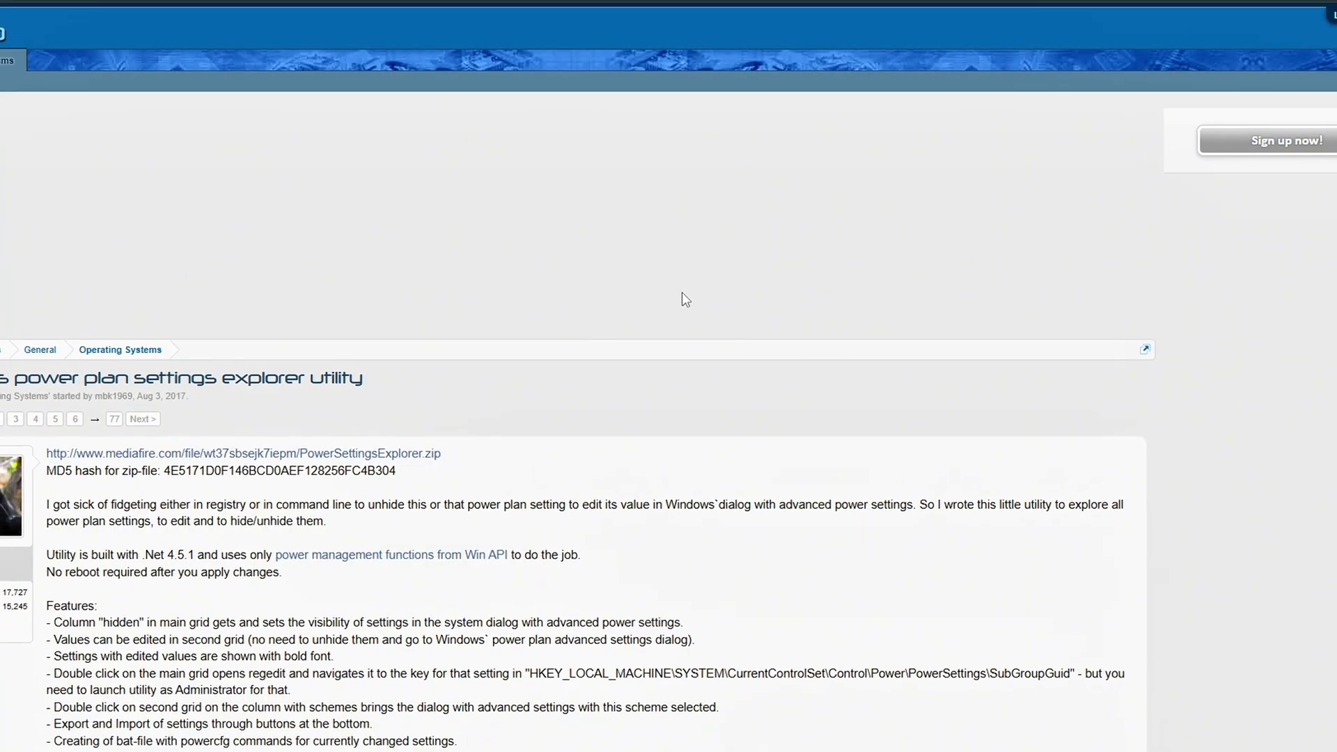
{"action": "scroll", "coordinate": [1018, 323], "scroll_direction": "down", "scroll_amount": 6}
{"action": "scroll", "coordinate": [1047, 359], "scroll_direction": "down", "scroll_amount": 9}
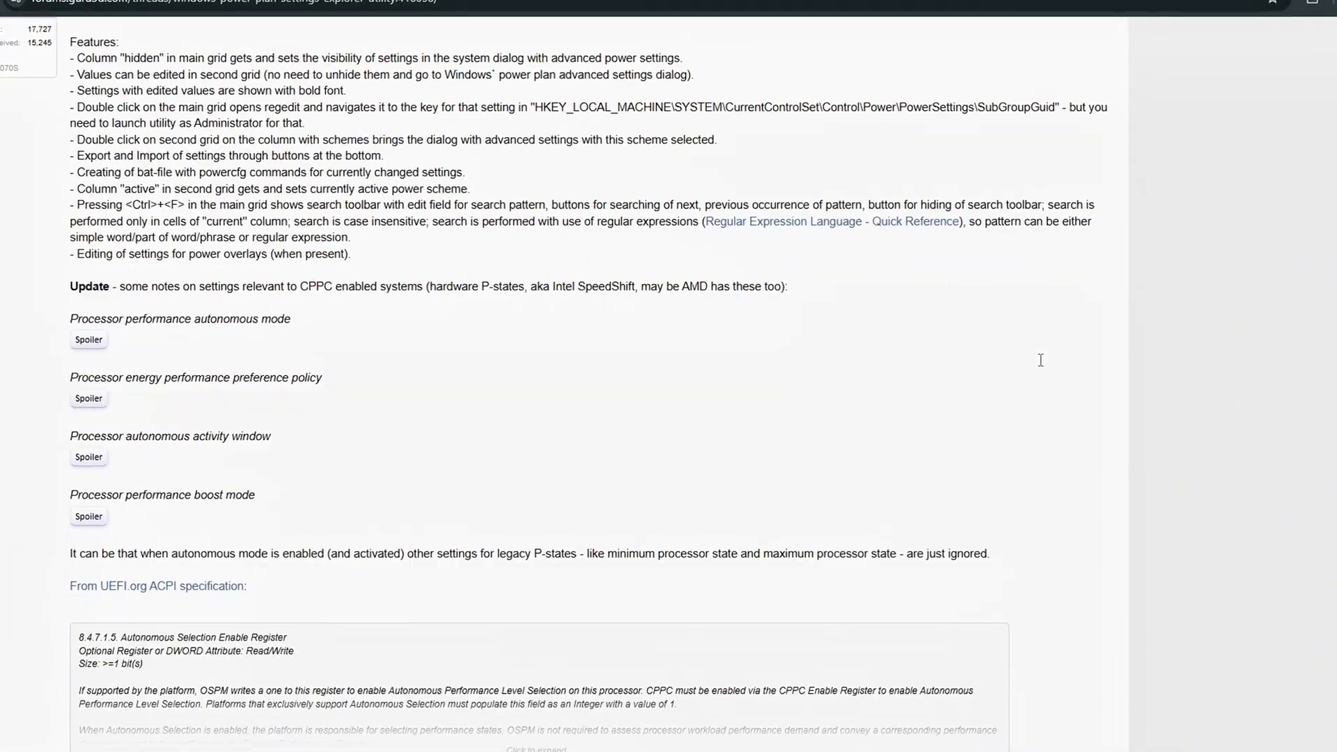
{"action": "scroll", "coordinate": [1018, 362], "scroll_direction": "down", "scroll_amount": 2}
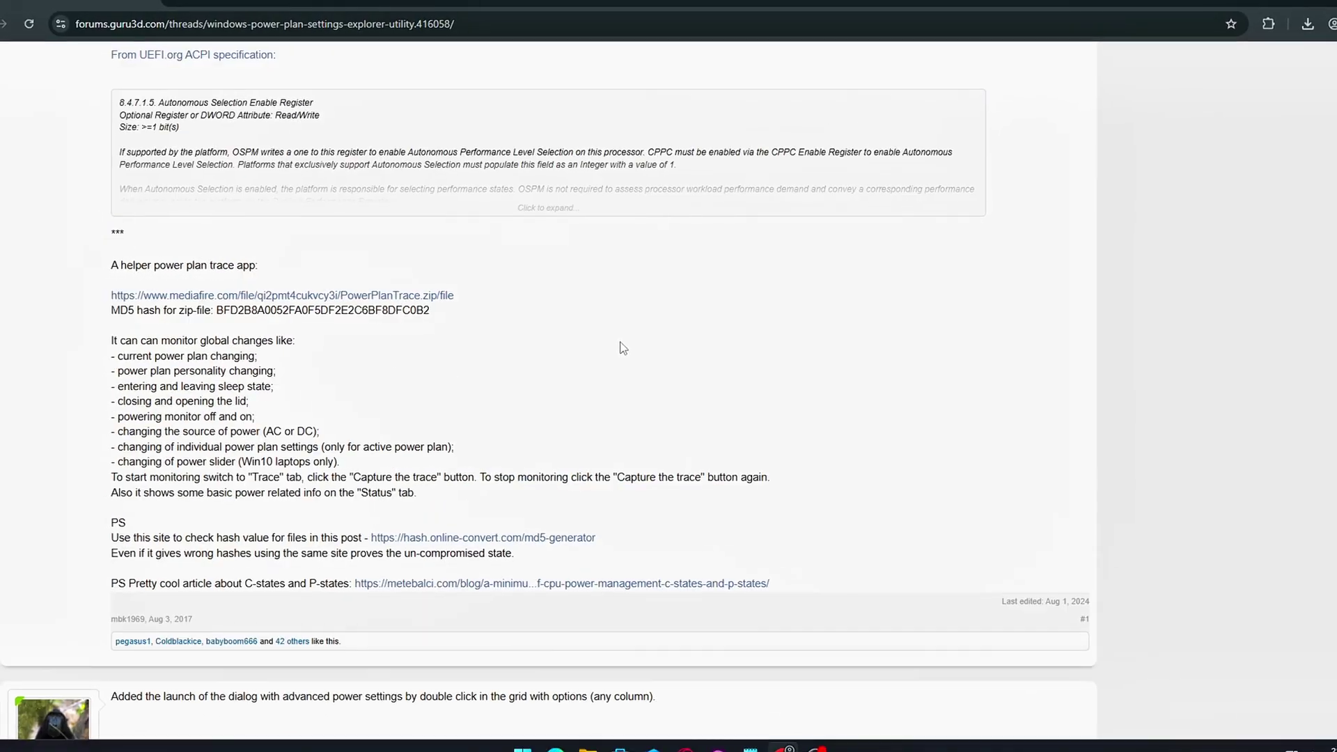
{"action": "scroll", "coordinate": [622, 347], "scroll_direction": "up", "scroll_amount": 10}
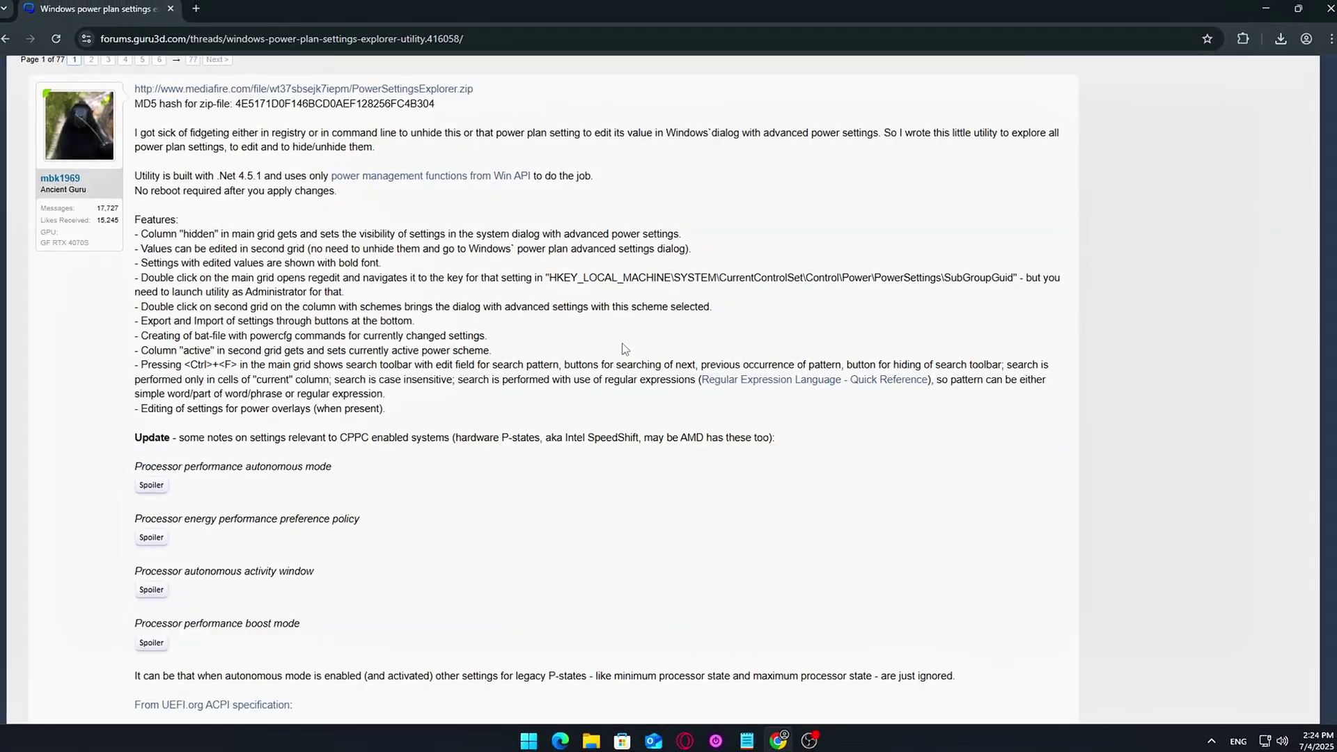
{"action": "scroll", "coordinate": [625, 348], "scroll_direction": "up", "scroll_amount": 2}
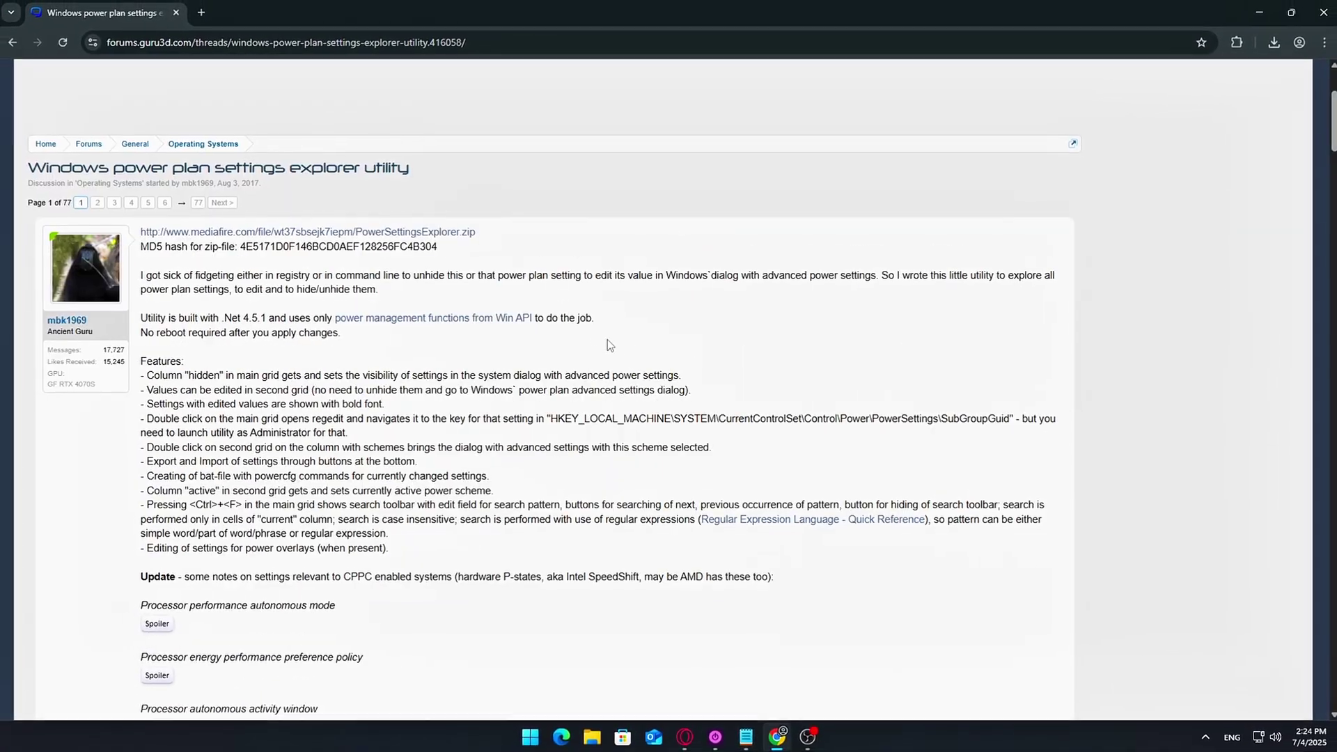
{"action": "scroll", "coordinate": [488, 329], "scroll_direction": "up", "scroll_amount": 1}
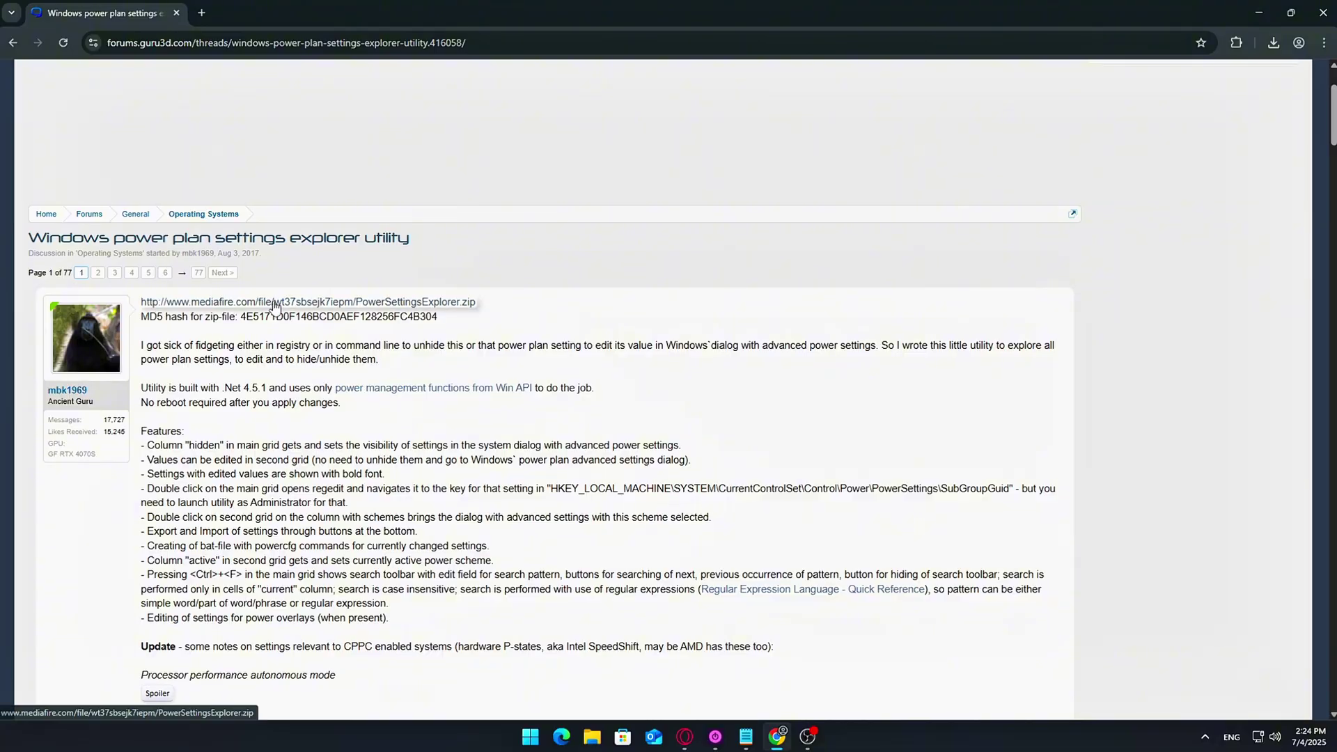
Download PowerSettingsExplorer.zip from the MediaFire link in the post and open its download folder.
{"action": "left_click", "coordinate": [319, 302]}
{"action": "left_click", "coordinate": [841, 185]}
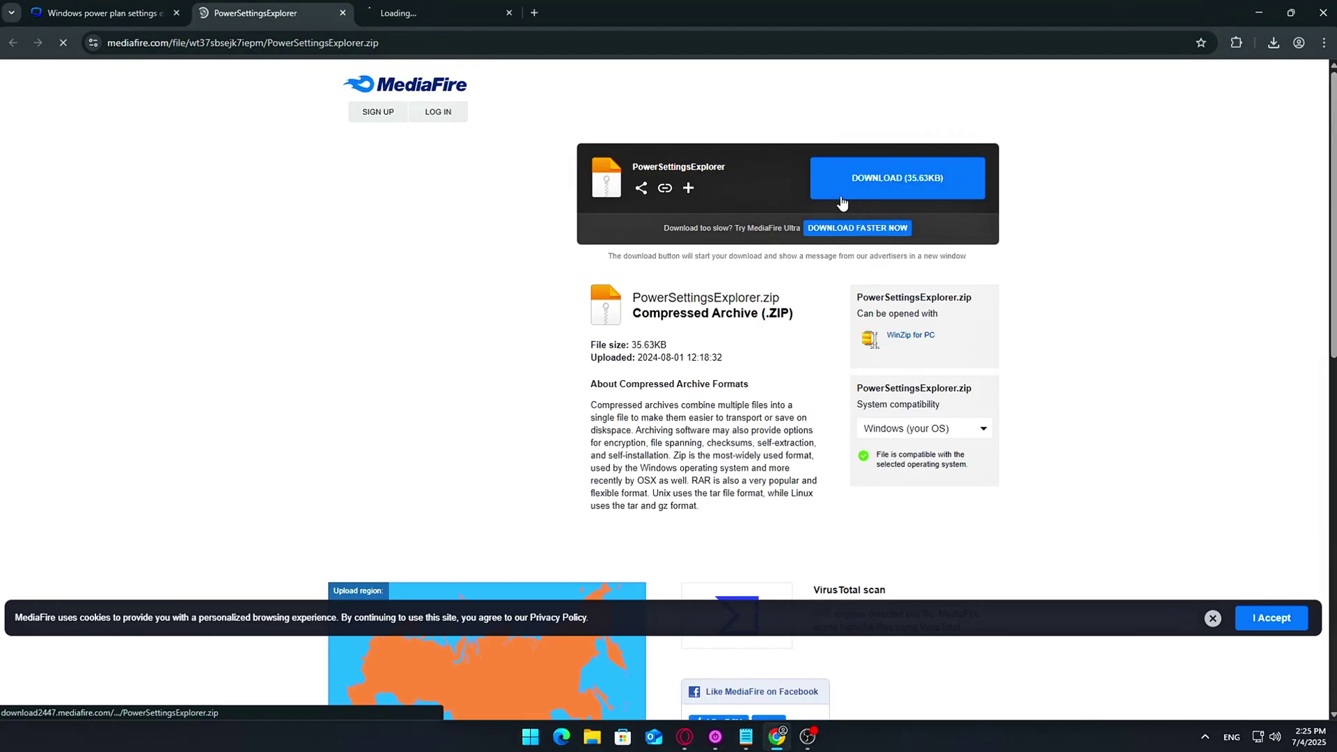
{"action": "left_click", "coordinate": [342, 12]}
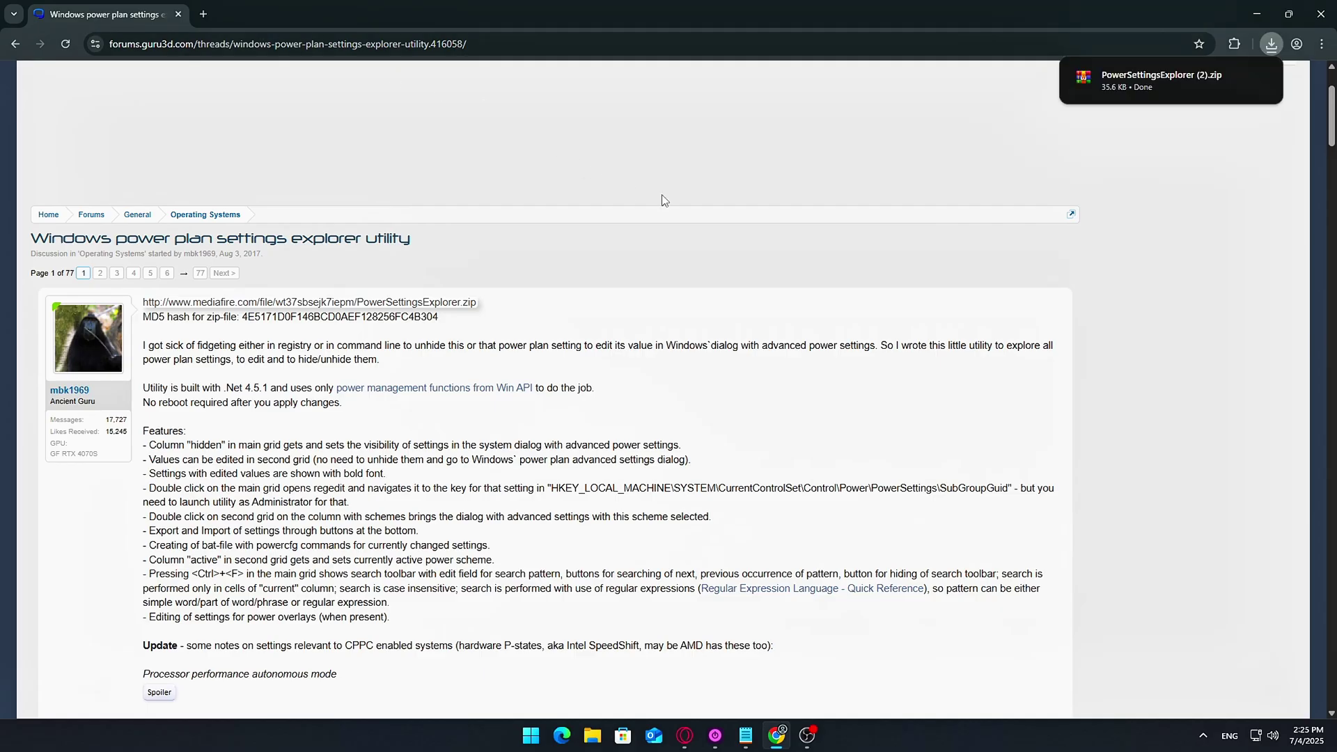
{"action": "mouse_move", "coordinate": [1177, 72]}
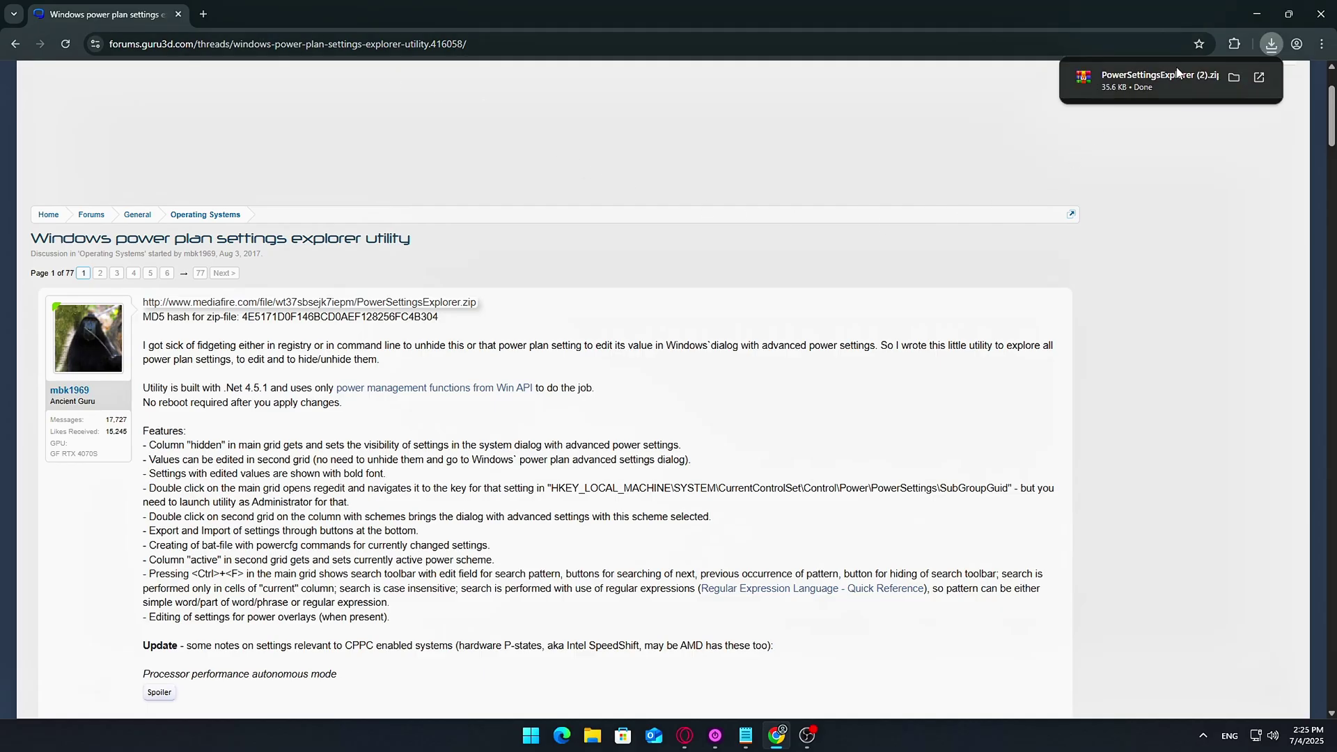
{"action": "left_click", "coordinate": [1234, 77]}
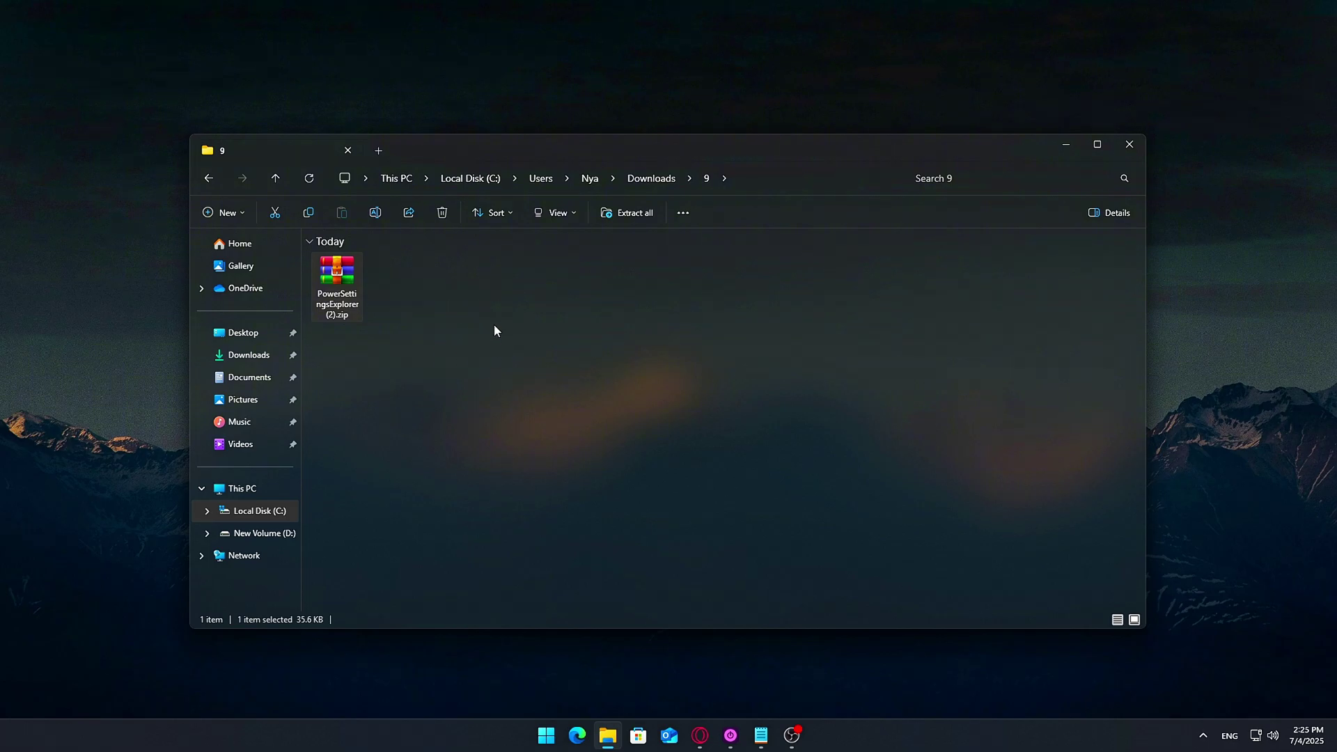
Extract PowerSettingsExplorer (2).zip with WinRAR and open the extracted PowerSettingsExplorer (2) folder.
{"action": "right_click", "coordinate": [337, 289]}
{"action": "mouse_move", "coordinate": [501, 527]}
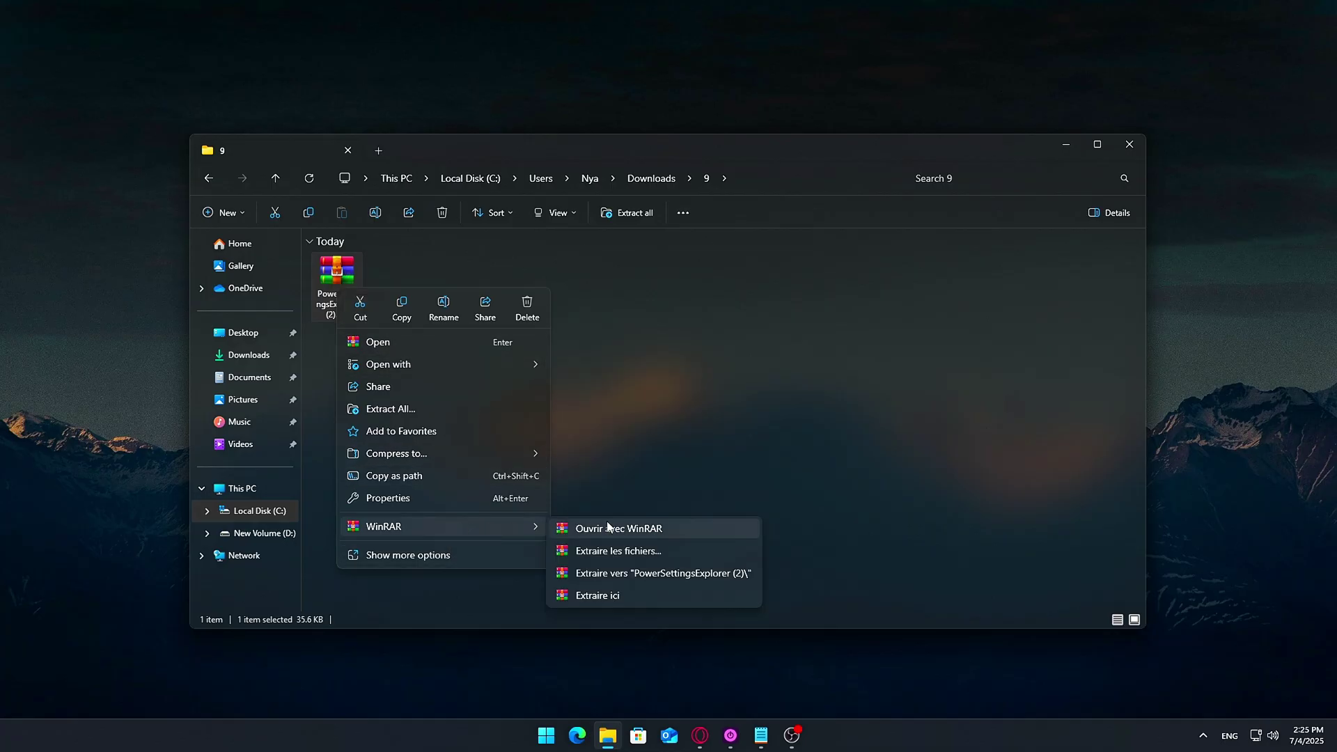
{"action": "left_click", "coordinate": [589, 596]}
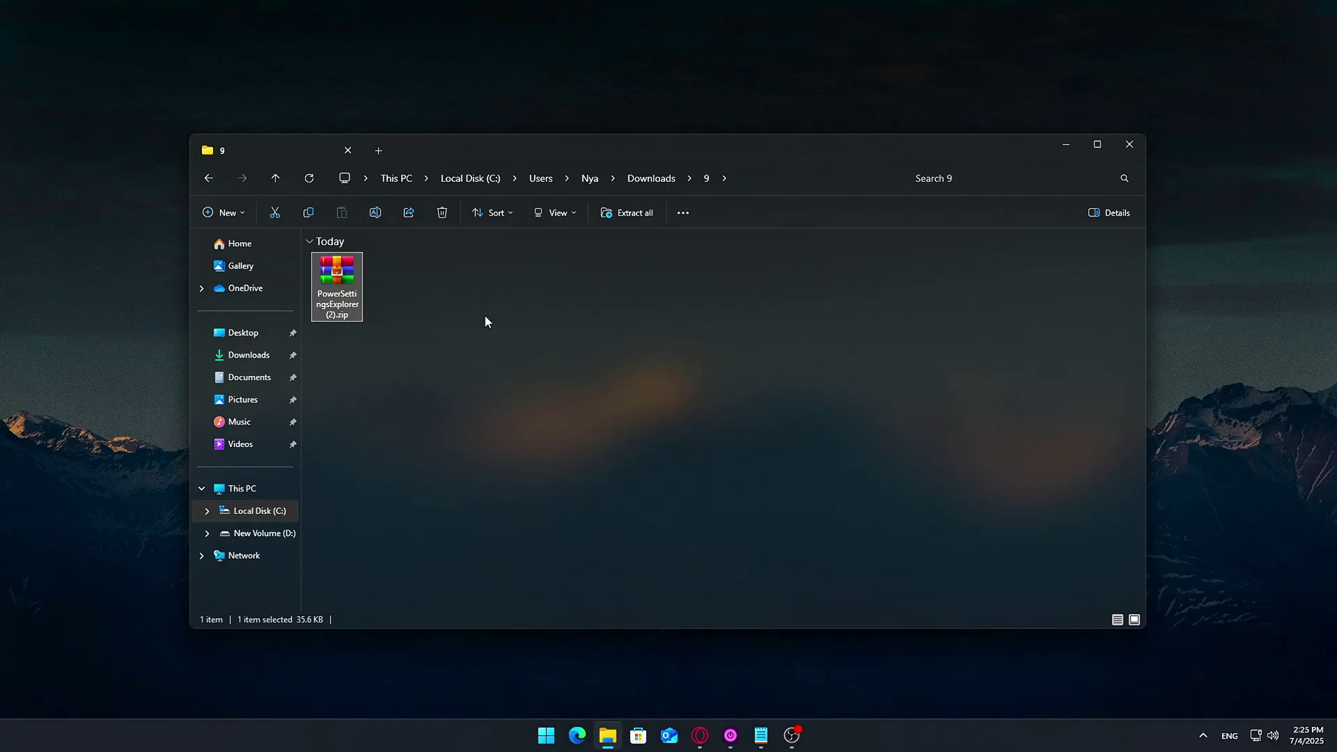
{"action": "double_click", "coordinate": [391, 293]}
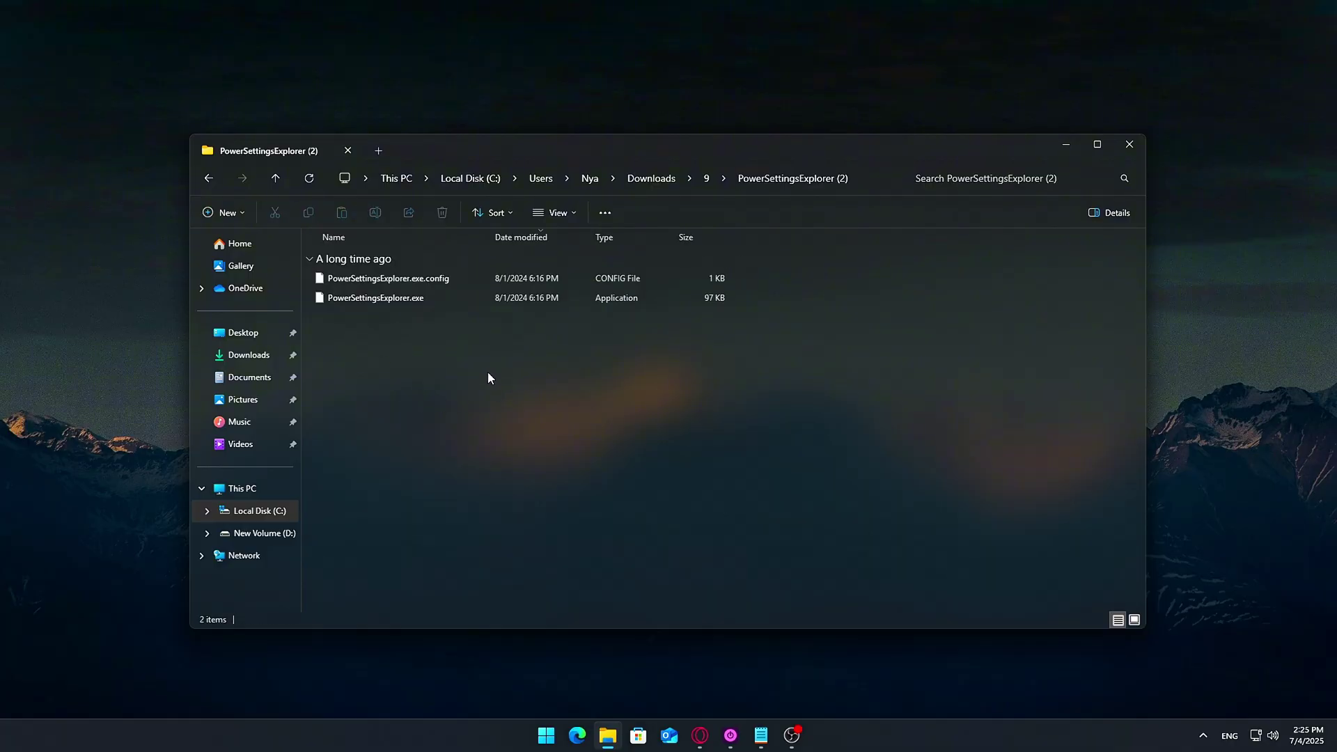
Show the extracted files as large icons and run PowerSettingsExplorer.exe as administrator.
{"action": "scroll", "coordinate": [478, 390], "scroll_direction": "up", "scroll_amount": 3}
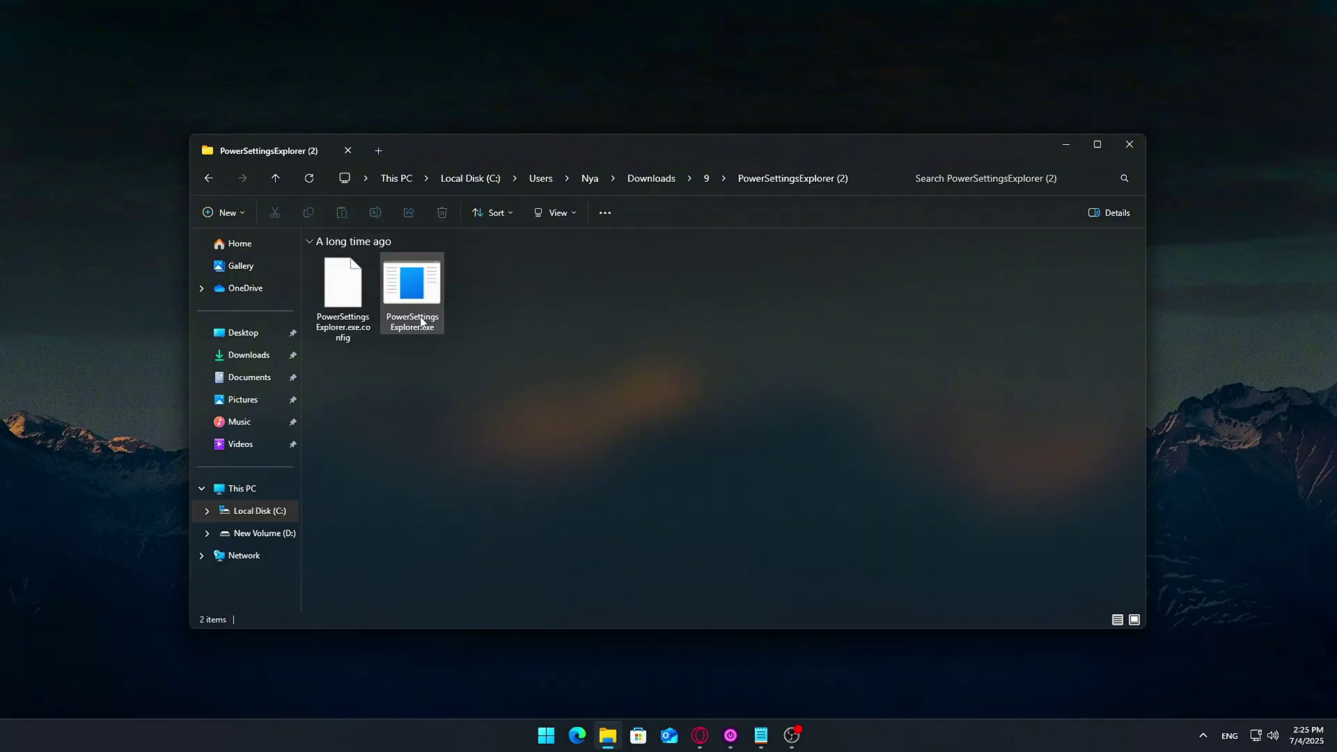
{"action": "left_click", "coordinate": [415, 307]}
{"action": "right_click", "coordinate": [421, 301]}
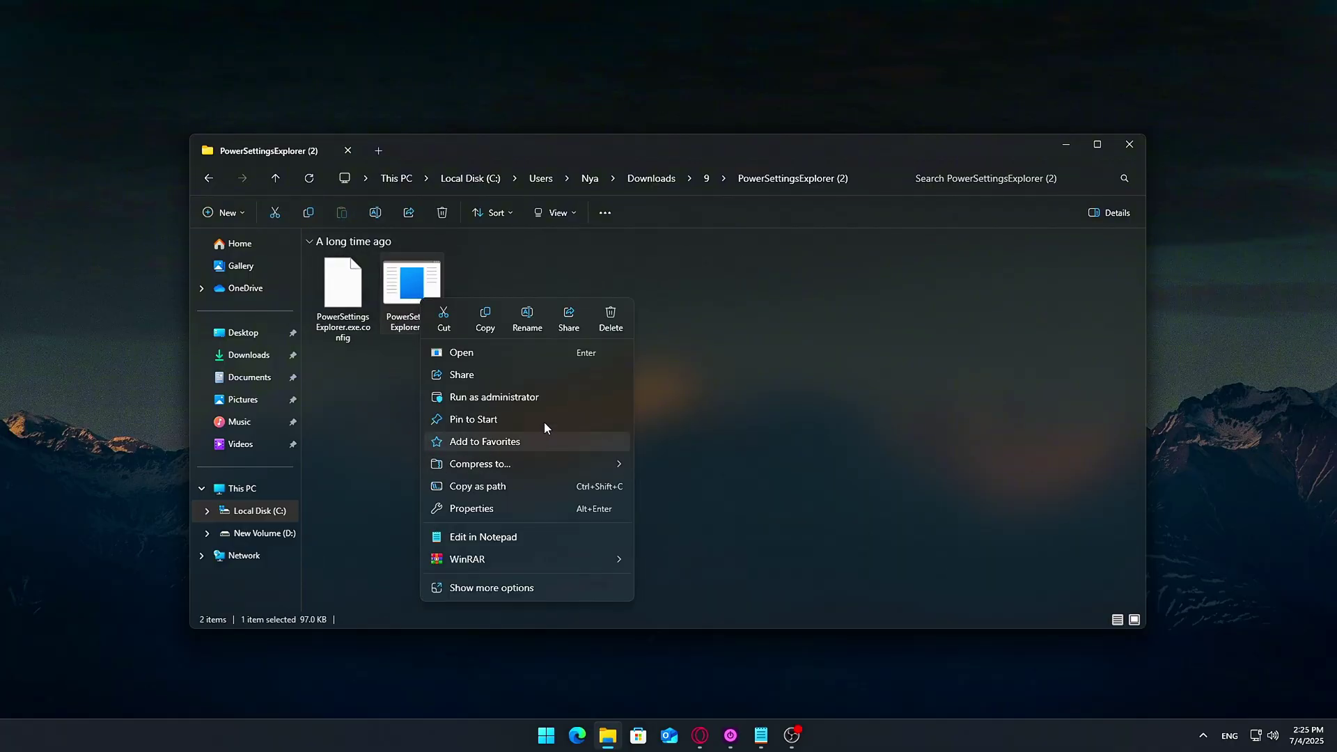
{"action": "left_click", "coordinate": [484, 398]}
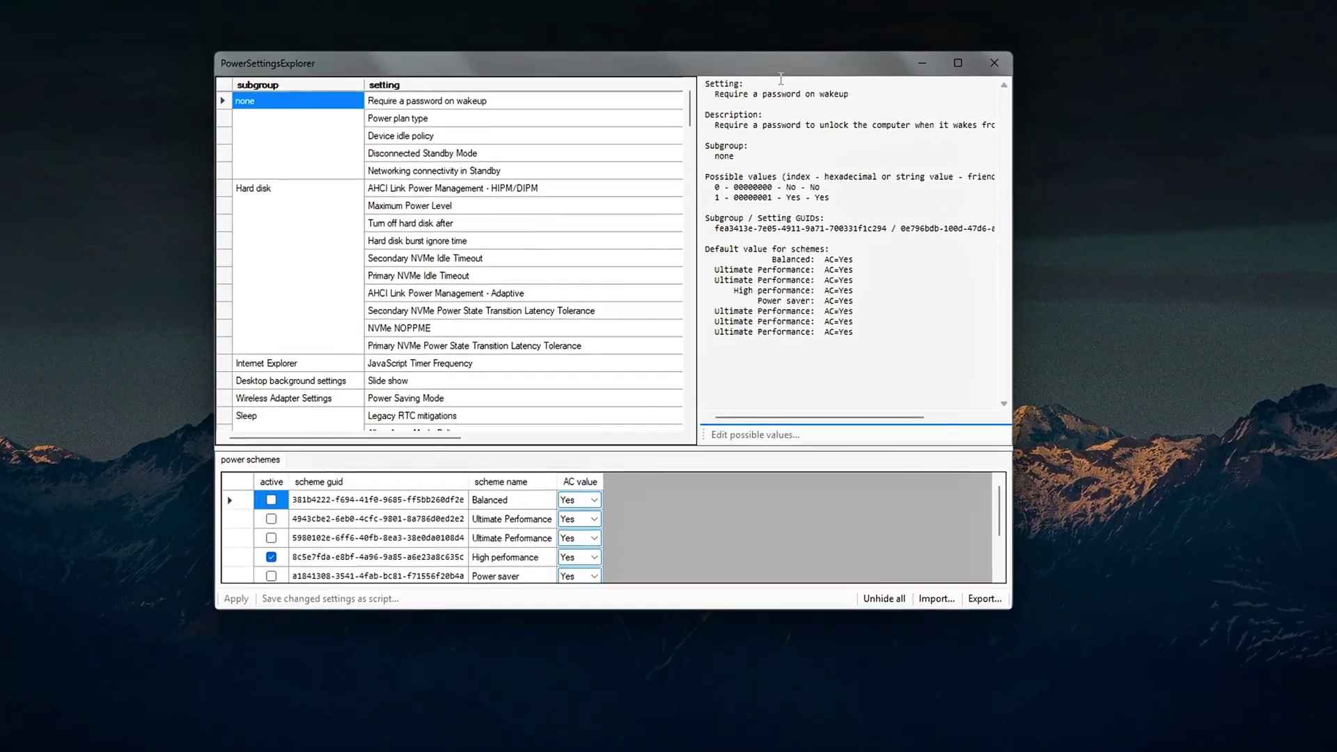
Enlarge the PowerSettingsExplorer window and widen the settings grid to include the hidden and guid columns.
{"action": "left_click_drag", "start_coordinate": [1046, 106], "coordinate": [1200, 114]}
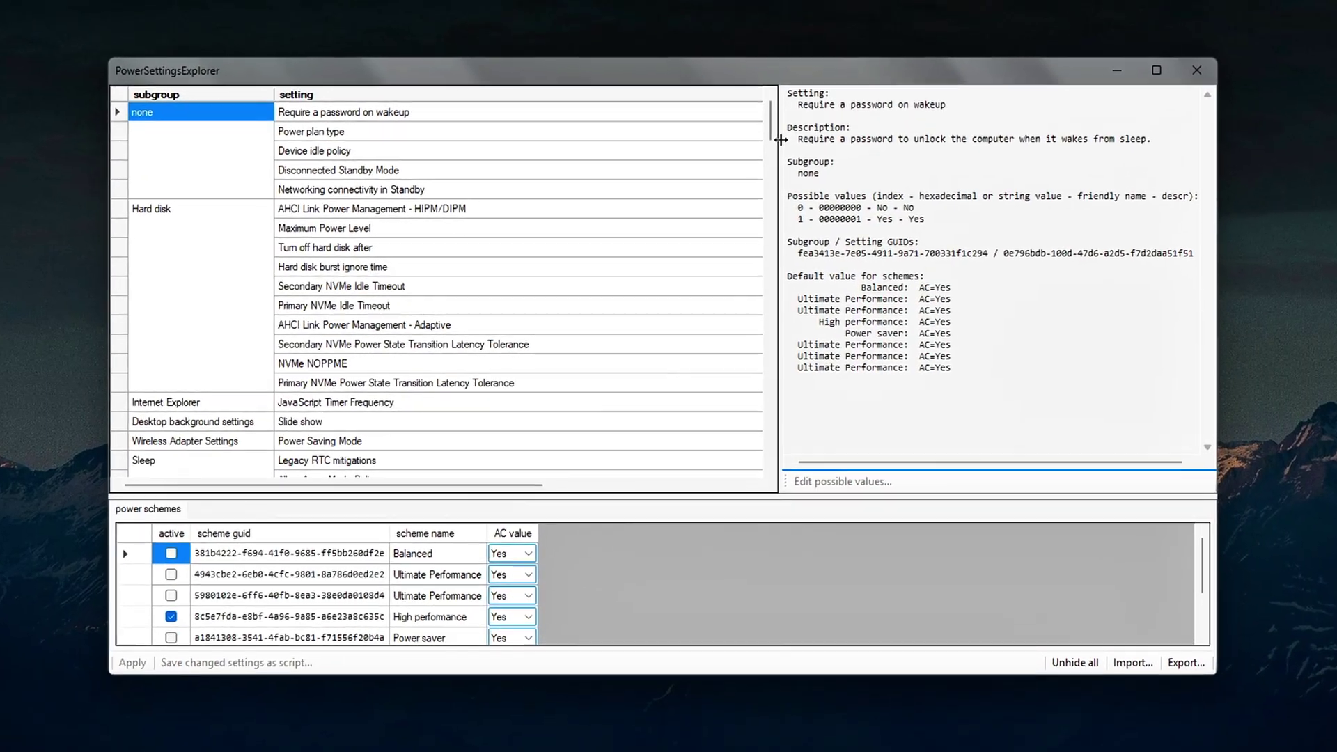
{"action": "left_click_drag", "start_coordinate": [792, 128], "coordinate": [997, 128]}
{"action": "scroll", "coordinate": [964, 179], "scroll_direction": "down", "scroll_amount": 15}
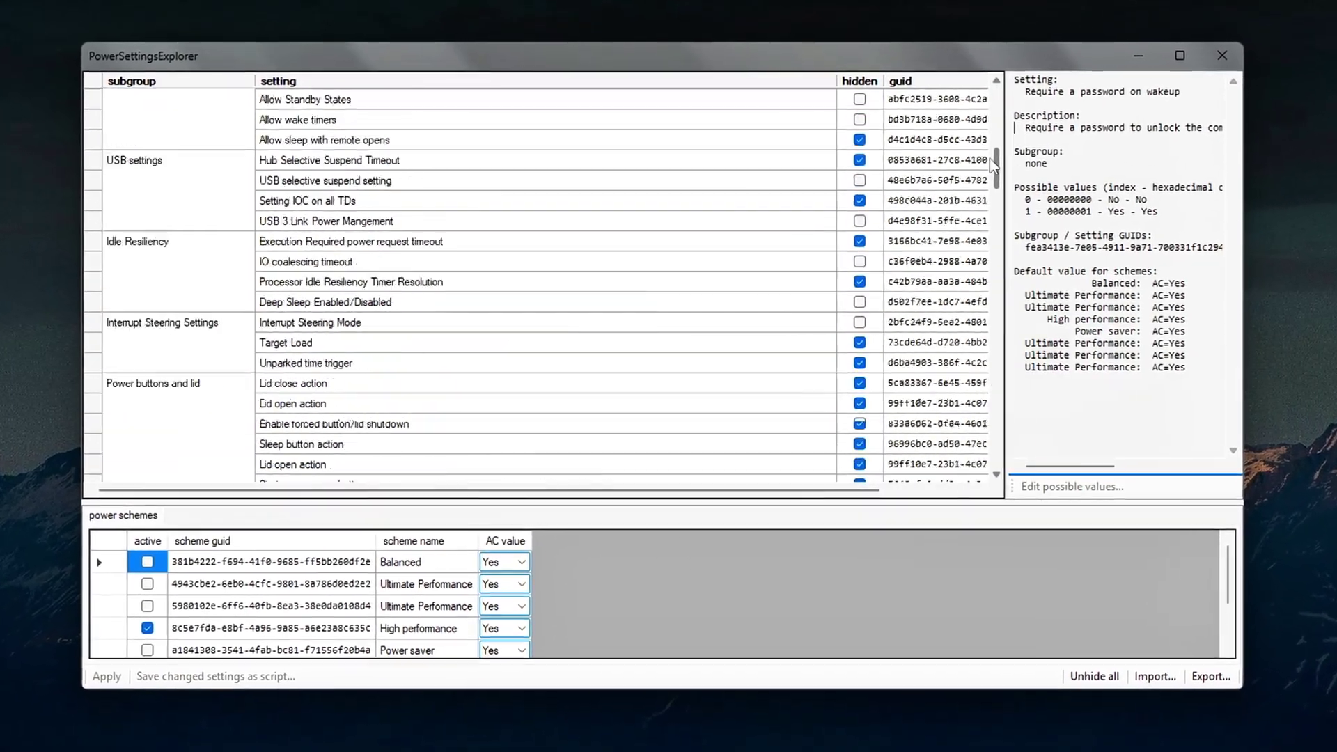
{"action": "scroll", "coordinate": [979, 170], "scroll_direction": "up", "scroll_amount": 15}
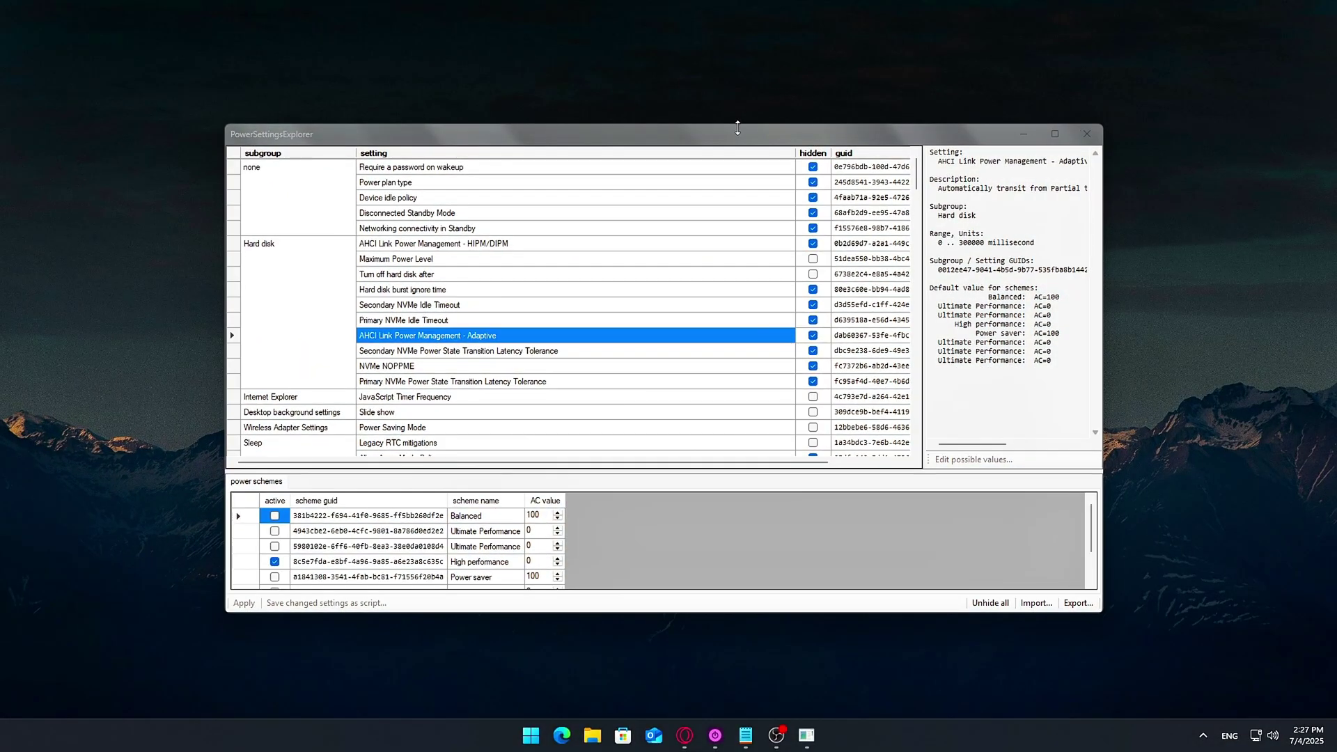
{"action": "mouse_move", "coordinate": [738, 127]}
{"action": "left_mouse_down"}
{"action": "mouse_move", "coordinate": [742, 141]}
{"action": "mouse_move", "coordinate": [744, 108]}
{"action": "mouse_move", "coordinate": [749, 174]}
{"action": "mouse_move", "coordinate": [715, 148]}
{"action": "mouse_move", "coordinate": [725, 125]}
{"action": "mouse_move", "coordinate": [758, 132]}
{"action": "left_mouse_up"}
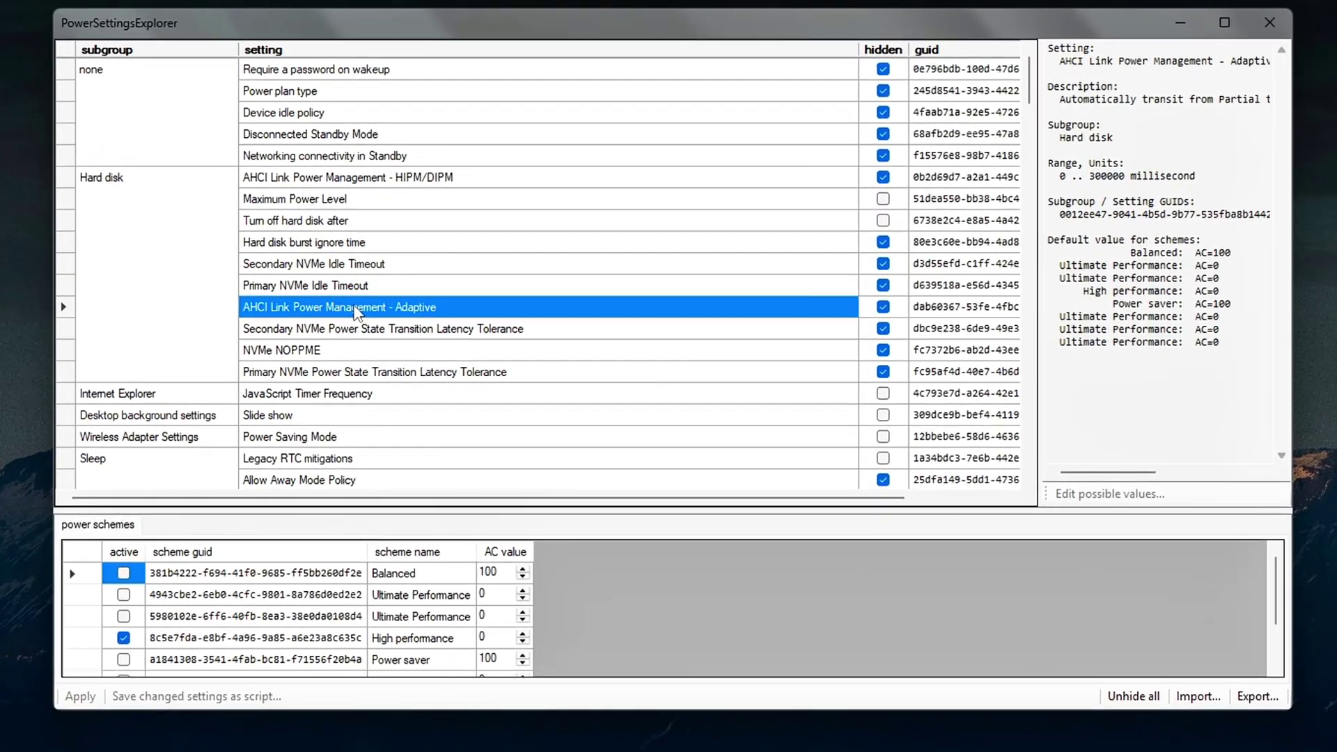
Unhide AHCI Link Power Management - HIPM/DIPM and AHCI Link Power Management - Adaptive in the Hard disk subgroup.
{"action": "left_click", "coordinate": [403, 176]}
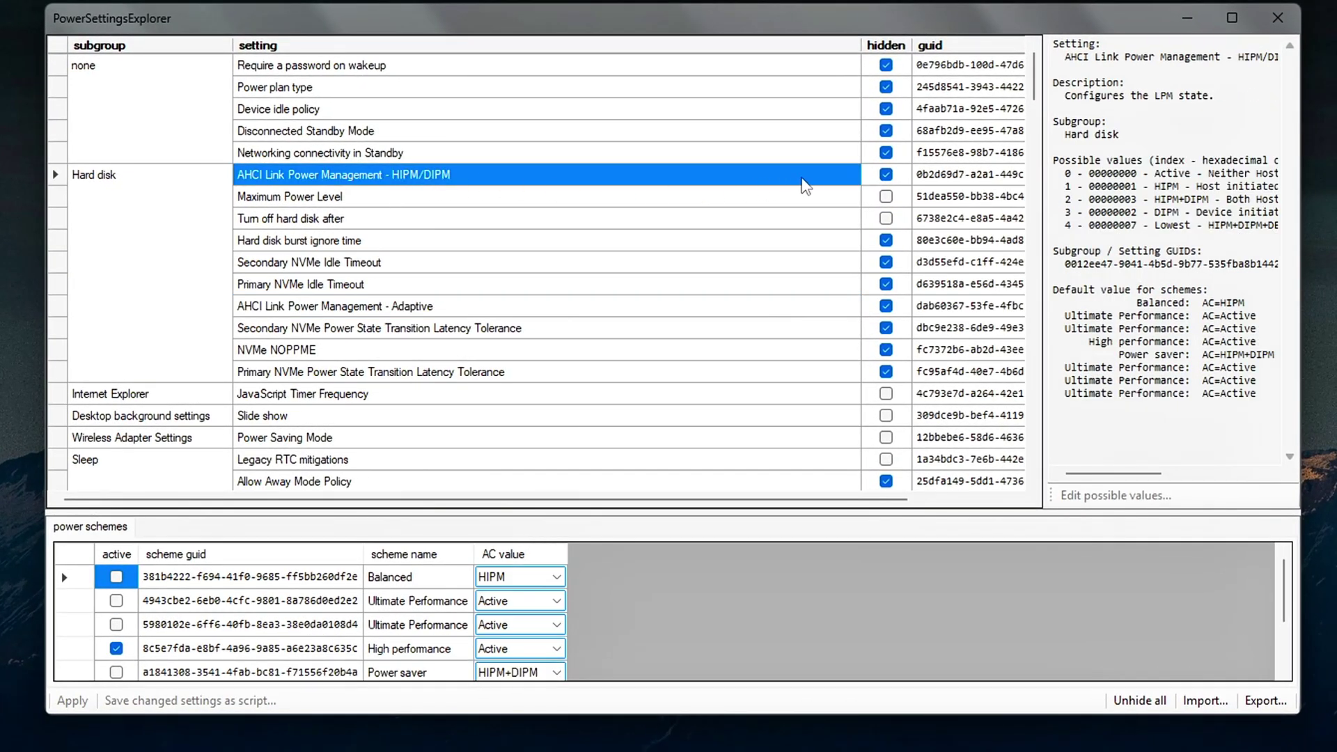
{"action": "left_click", "coordinate": [886, 175]}
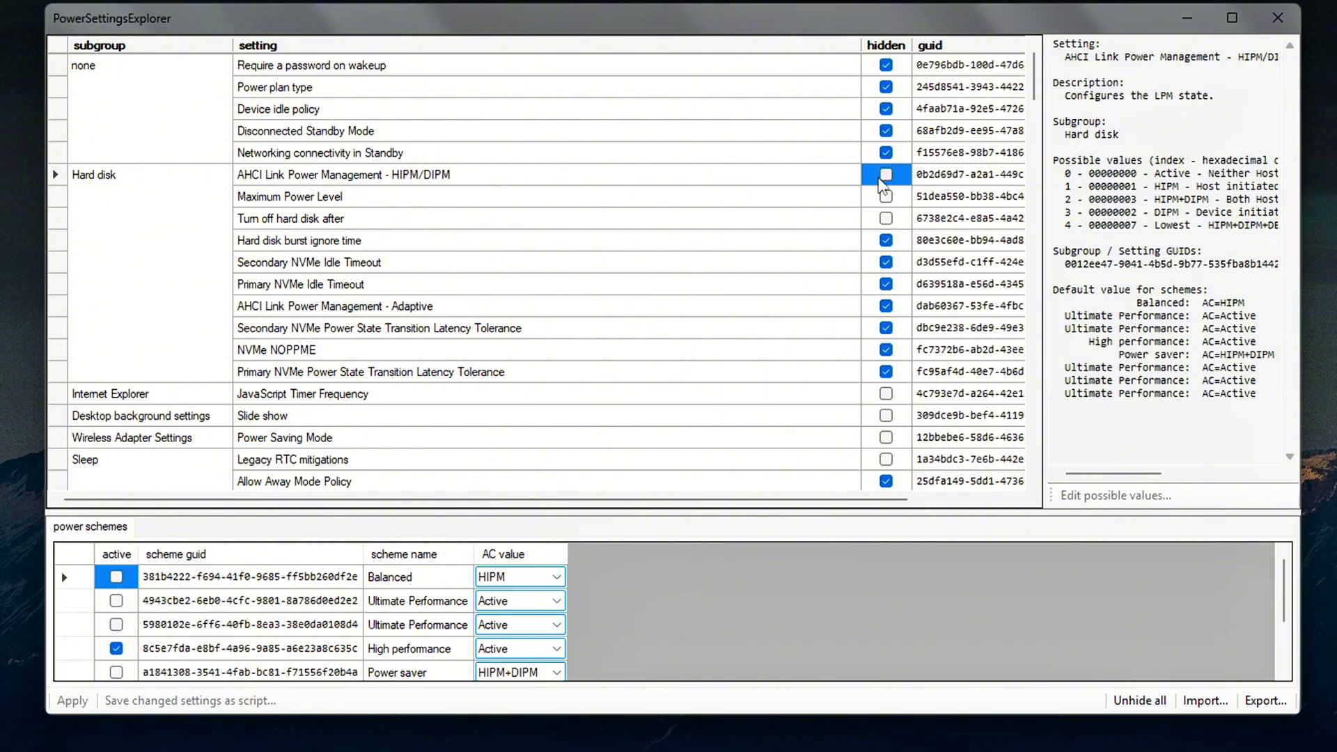
{"action": "left_click", "coordinate": [449, 176]}
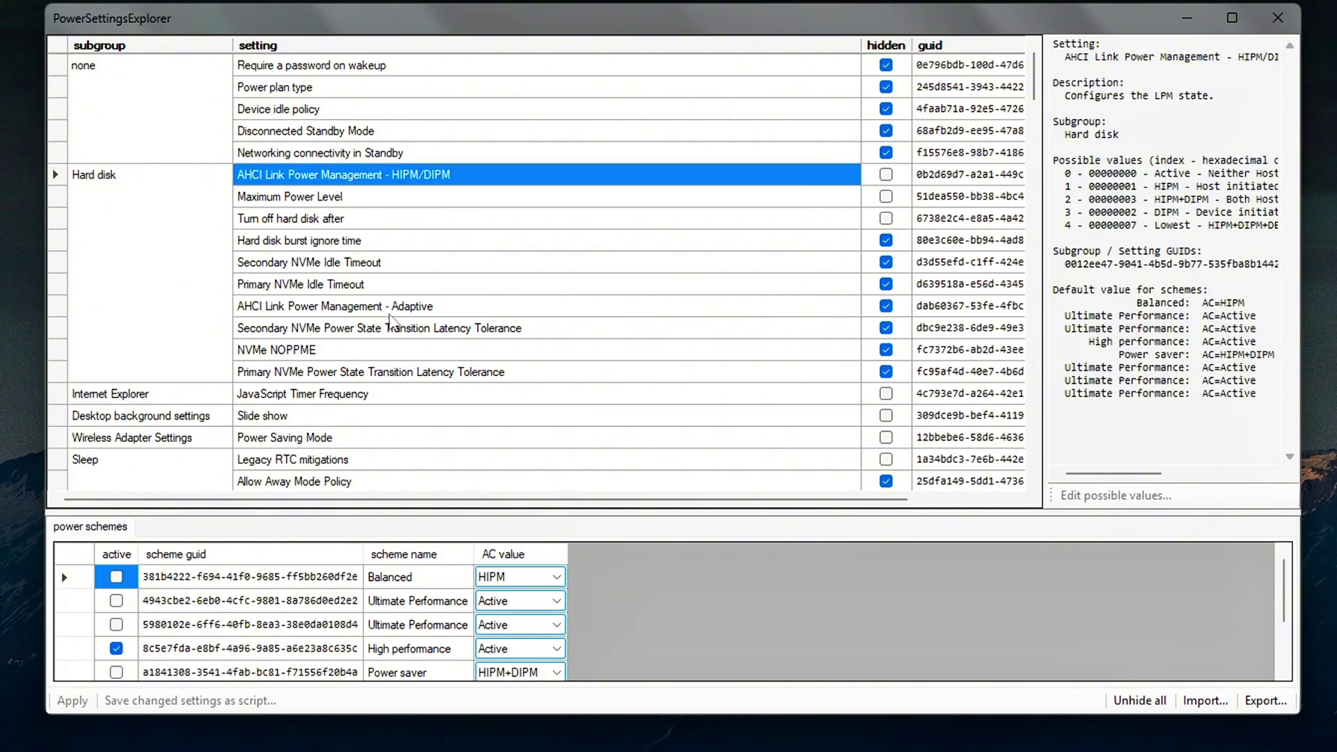
{"action": "left_click", "coordinate": [390, 315]}
{"action": "left_click", "coordinate": [369, 176]}
{"action": "left_click", "coordinate": [886, 176]}
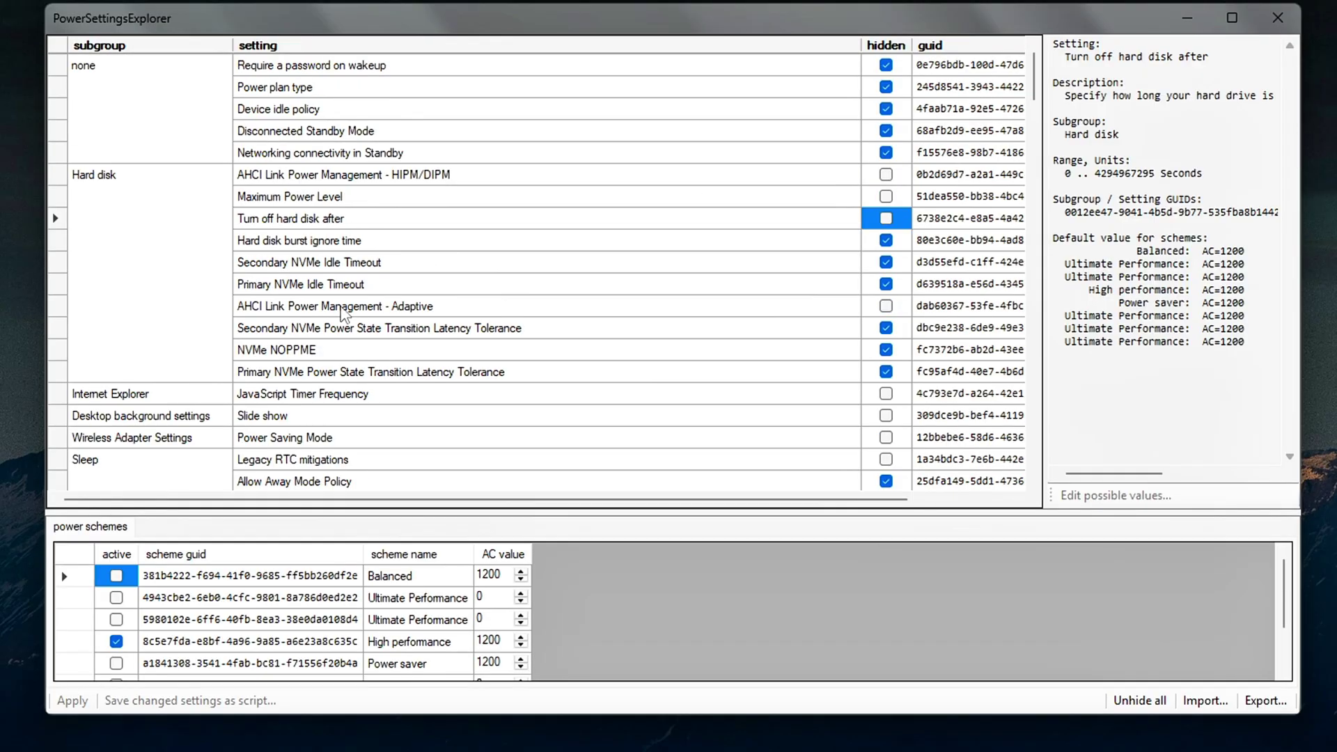
{"action": "left_click", "coordinate": [355, 202]}
Make sure Power Saving Mode under Wireless Adapter Settings and Legacy RTC mitigations under Sleep are unhidden.
{"action": "left_click", "coordinate": [425, 439]}
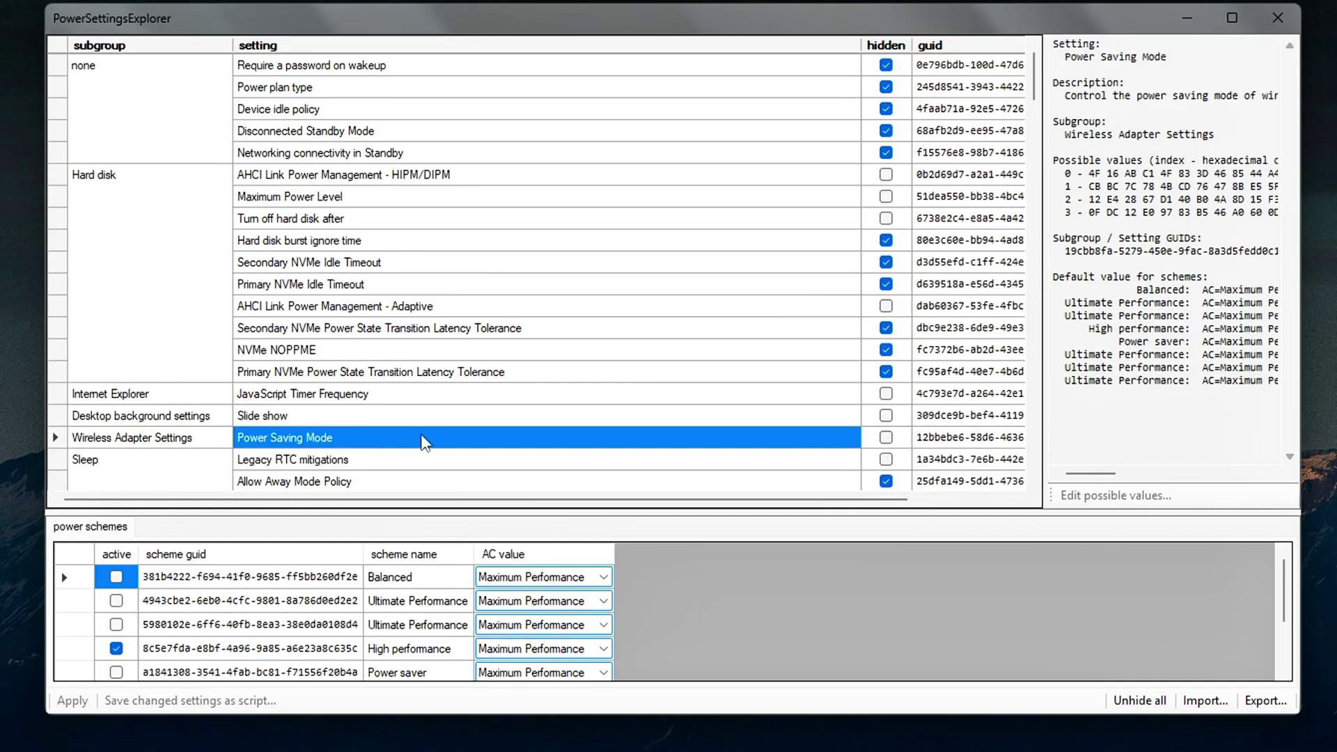
{"action": "left_click", "coordinate": [886, 439]}
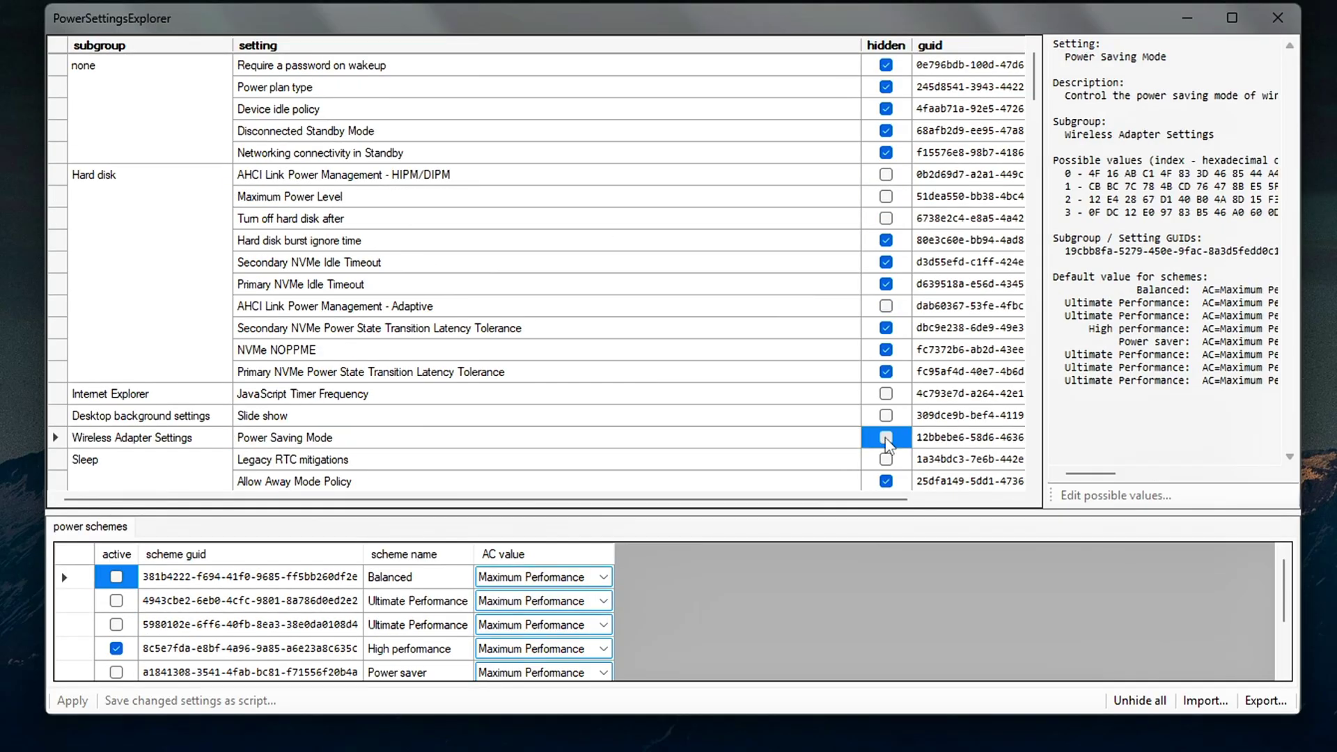
{"action": "left_click", "coordinate": [421, 465]}
{"action": "scroll", "coordinate": [453, 445], "scroll_direction": "down", "scroll_amount": 3}
{"action": "left_click", "coordinate": [886, 262]}
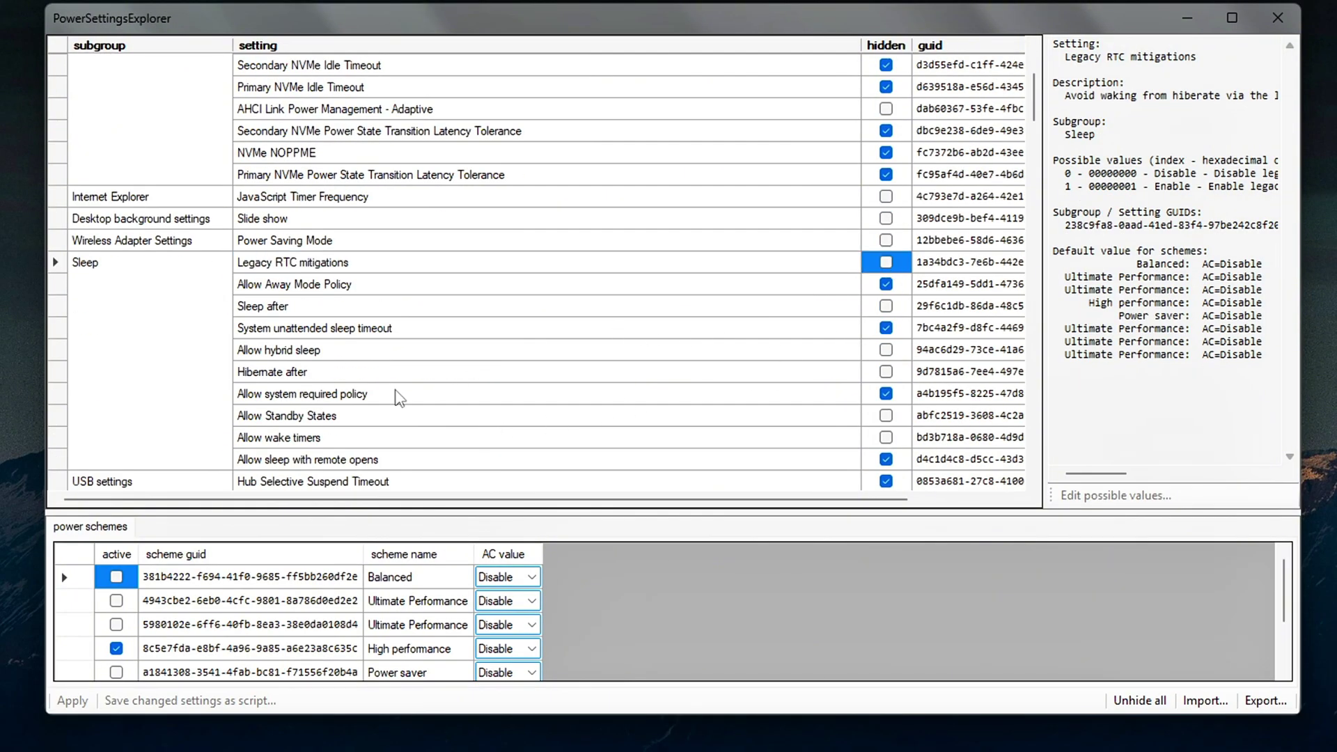
Make sure Allow Standby States and Allow wake timers in the Sleep subgroup are unhidden.
{"action": "left_click", "coordinate": [529, 418]}
{"action": "left_click", "coordinate": [885, 417]}
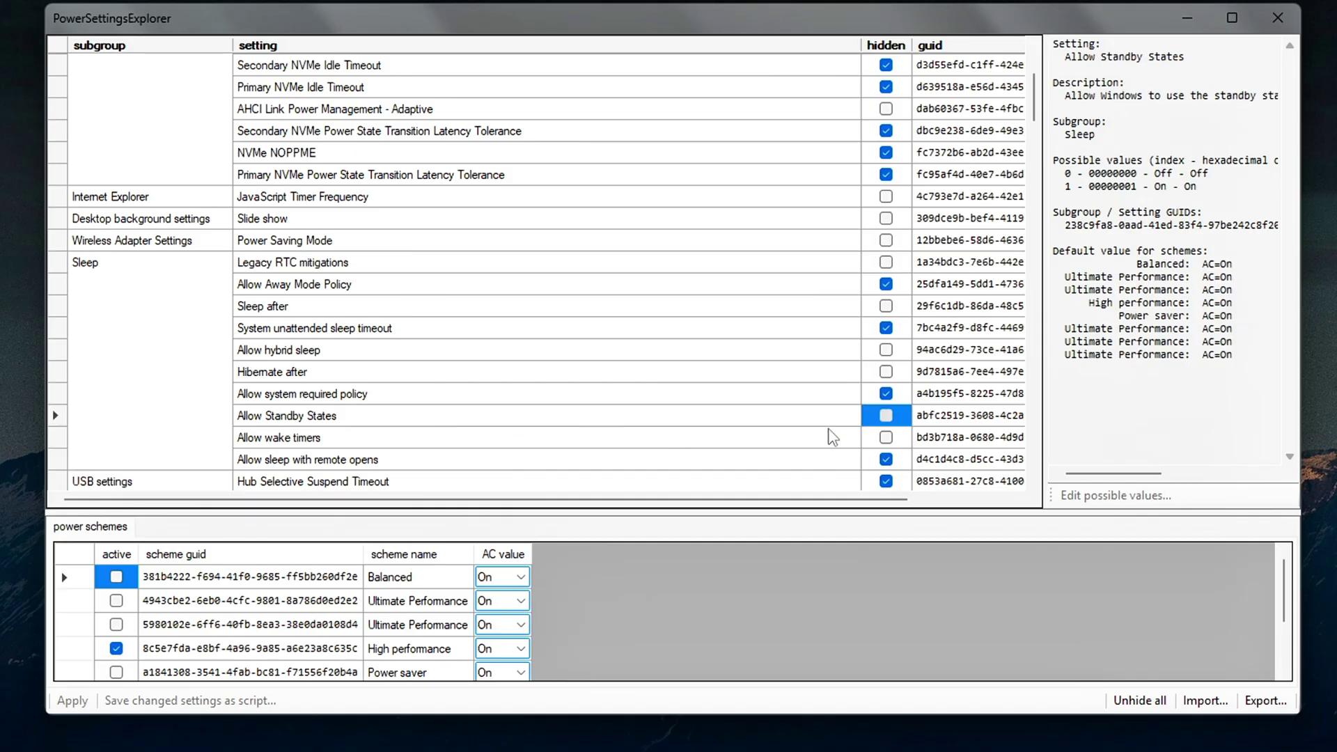
{"action": "left_click", "coordinate": [725, 439]}
{"action": "left_click", "coordinate": [886, 438]}
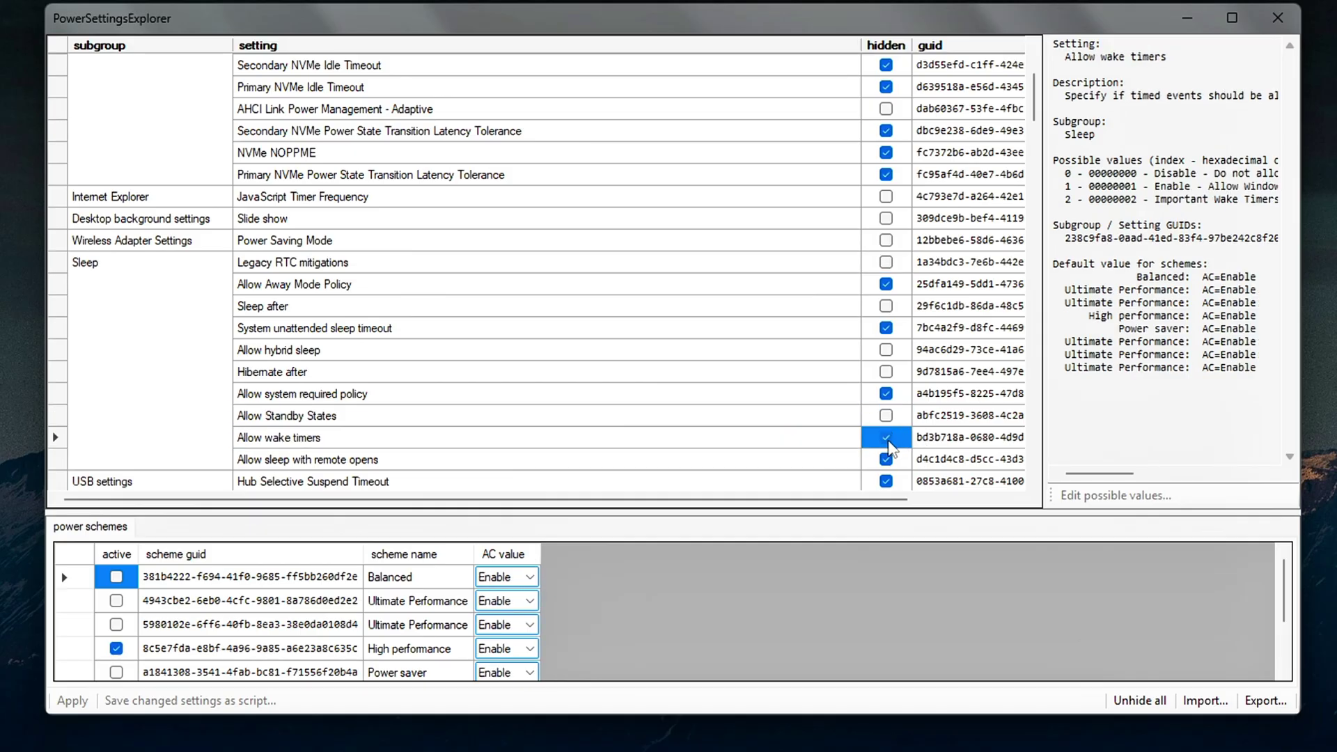
{"action": "left_click", "coordinate": [788, 446]}
Make sure USB selective suspend setting and USB 3 Link Power Mangement in the USB settings subgroup are unhidden.
{"action": "scroll", "coordinate": [529, 348], "scroll_direction": "down", "scroll_amount": 4}
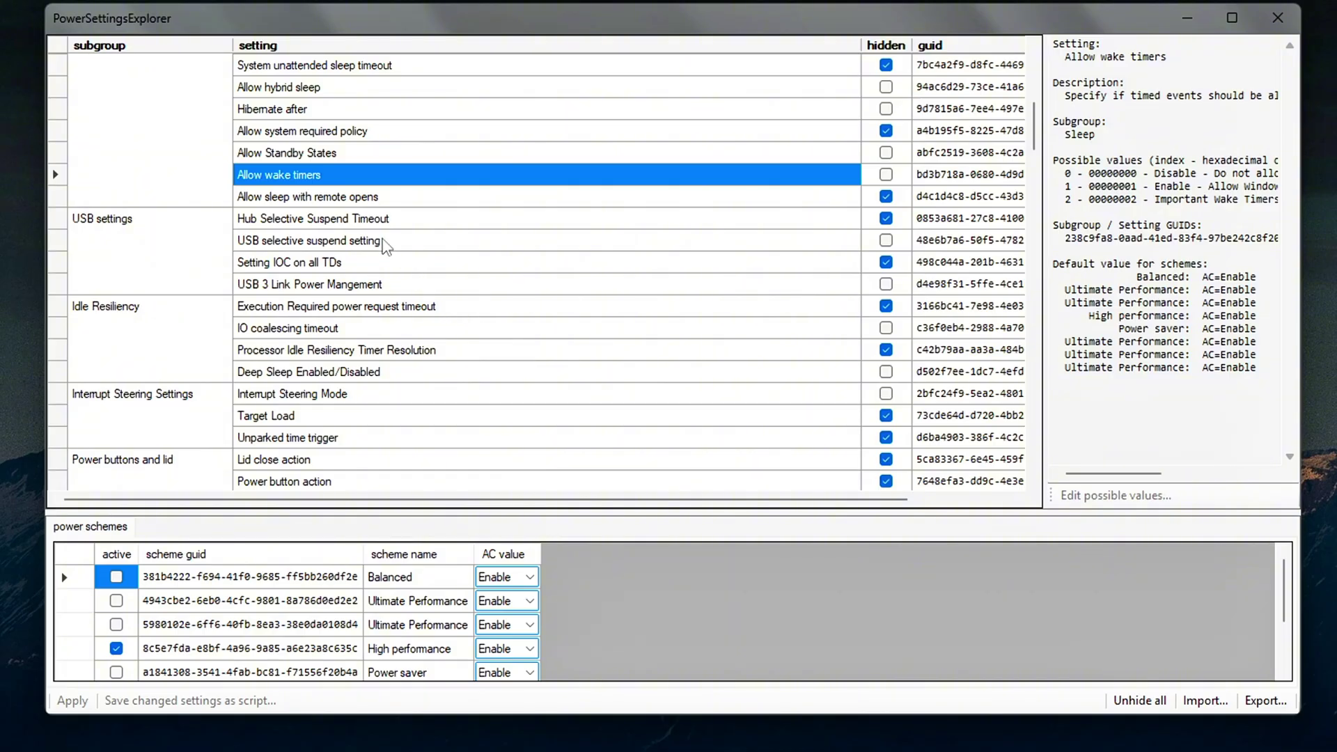
{"action": "left_click", "coordinate": [384, 244]}
{"action": "left_click", "coordinate": [887, 245]}
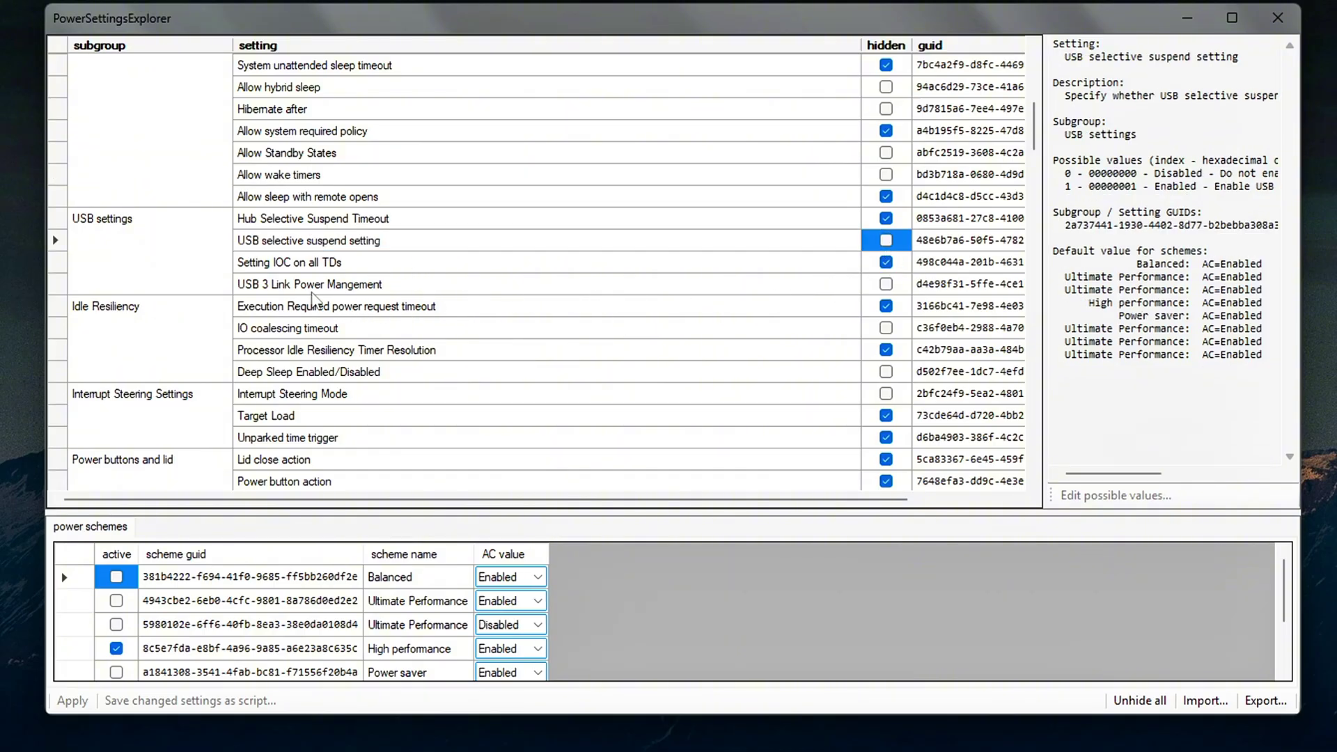
{"action": "left_click", "coordinate": [279, 292]}
Make sure IO coalescing timeout and Deep Sleep Enabled/Disabled in the Idle Resiliency subgroup are unhidden.
{"action": "left_click", "coordinate": [817, 327]}
{"action": "scroll", "coordinate": [818, 326], "scroll_direction": "down", "scroll_amount": 1}
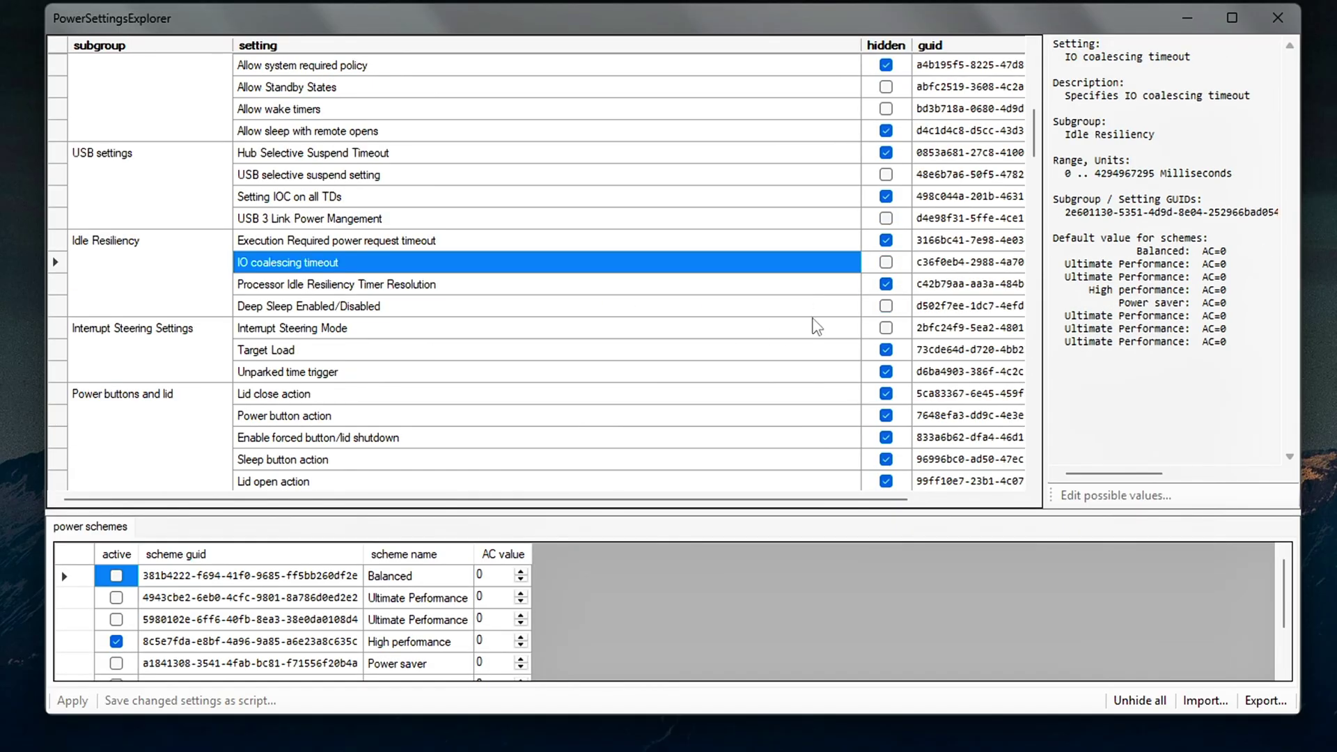
{"action": "left_click", "coordinate": [890, 267]}
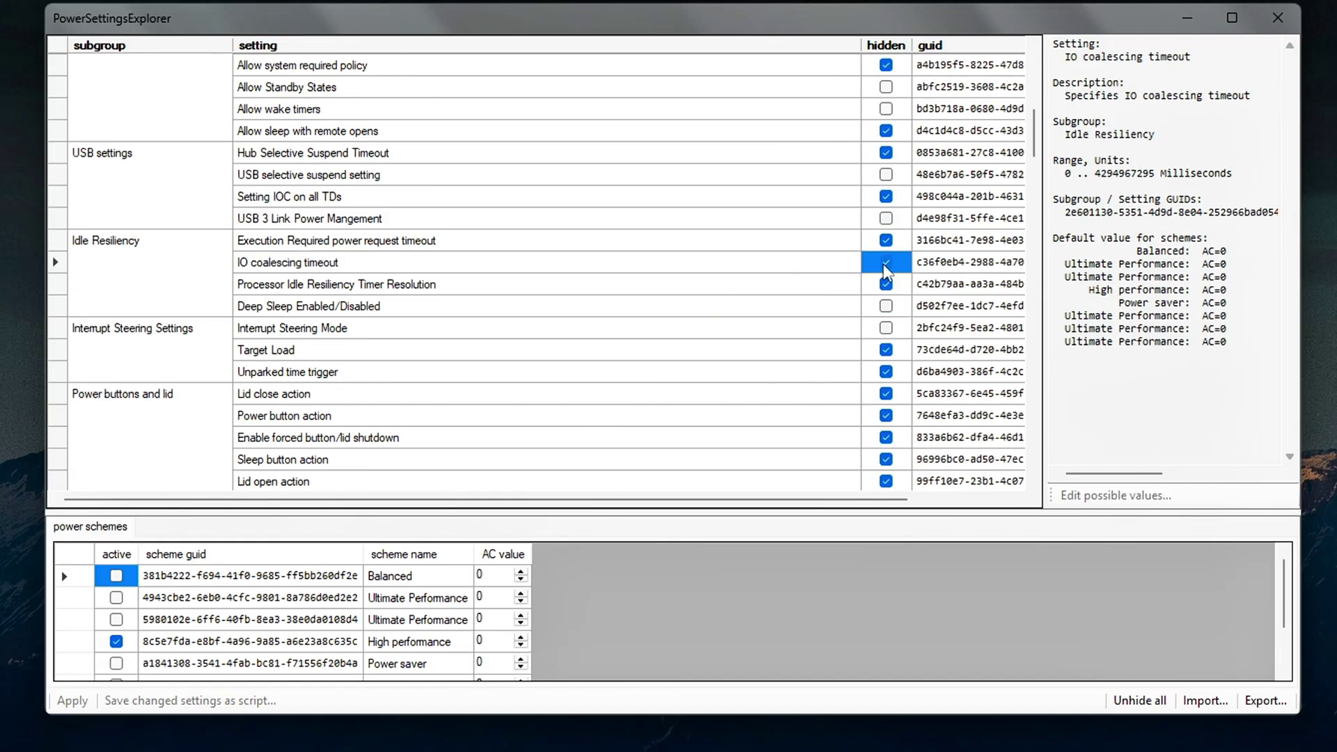
{"action": "left_click", "coordinate": [370, 309]}
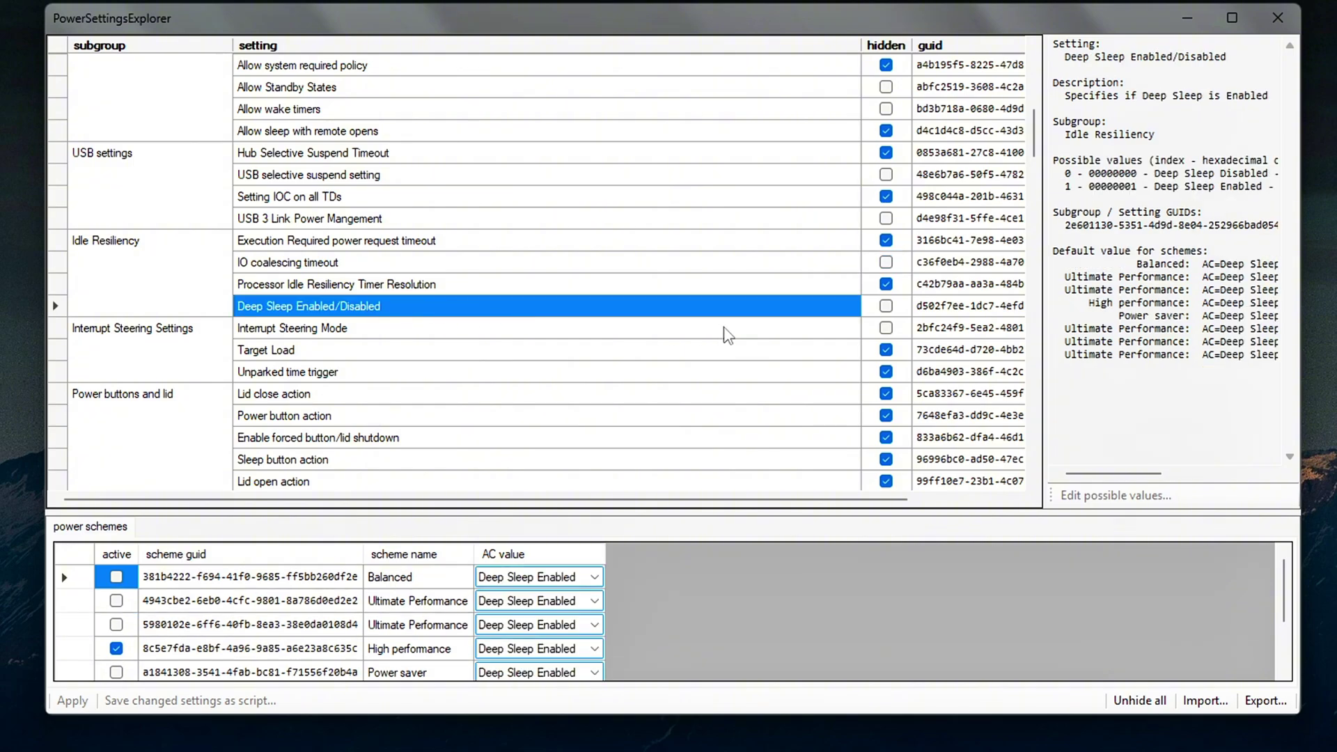
{"action": "left_click", "coordinate": [897, 312]}
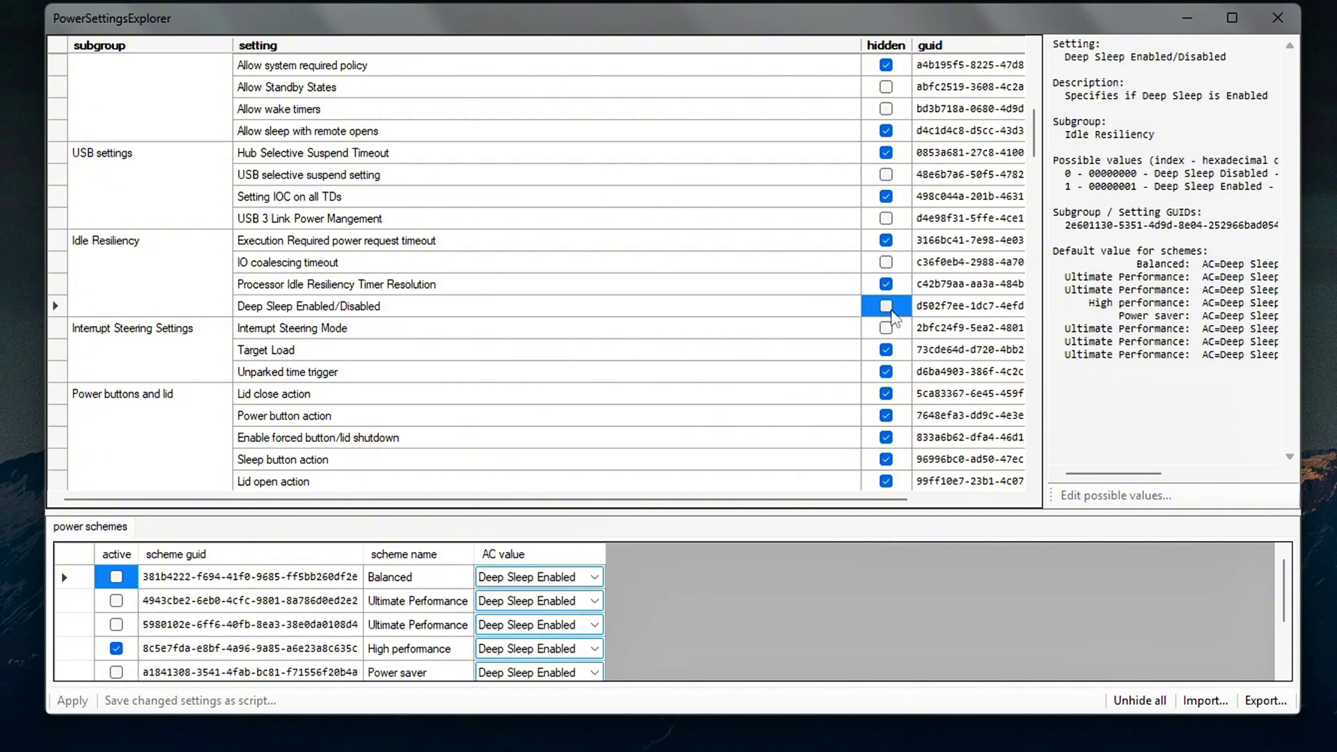
Make sure Interrupt Steering Mode in the Interrupt Steering Settings subgroup is unhidden.
{"action": "left_click", "coordinate": [520, 334]}
{"action": "left_click", "coordinate": [899, 333]}
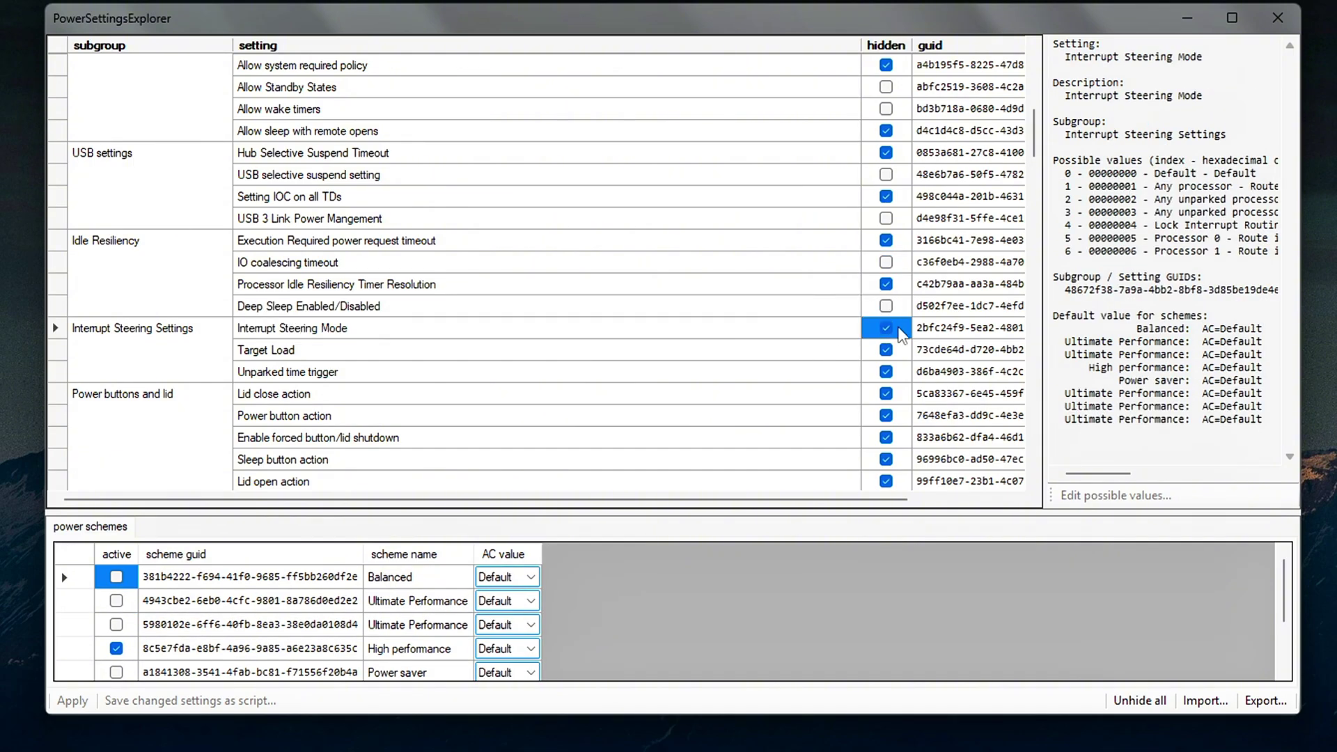
{"action": "key", "text": "space"}
Make sure Processor performance increase threshold and Processor performance decrease threshold under Processor power management are unhidden.
{"action": "scroll", "coordinate": [750, 329], "scroll_direction": "down", "scroll_amount": 3}
{"action": "left_click", "coordinate": [557, 358]}
{"action": "left_click", "coordinate": [886, 356]}
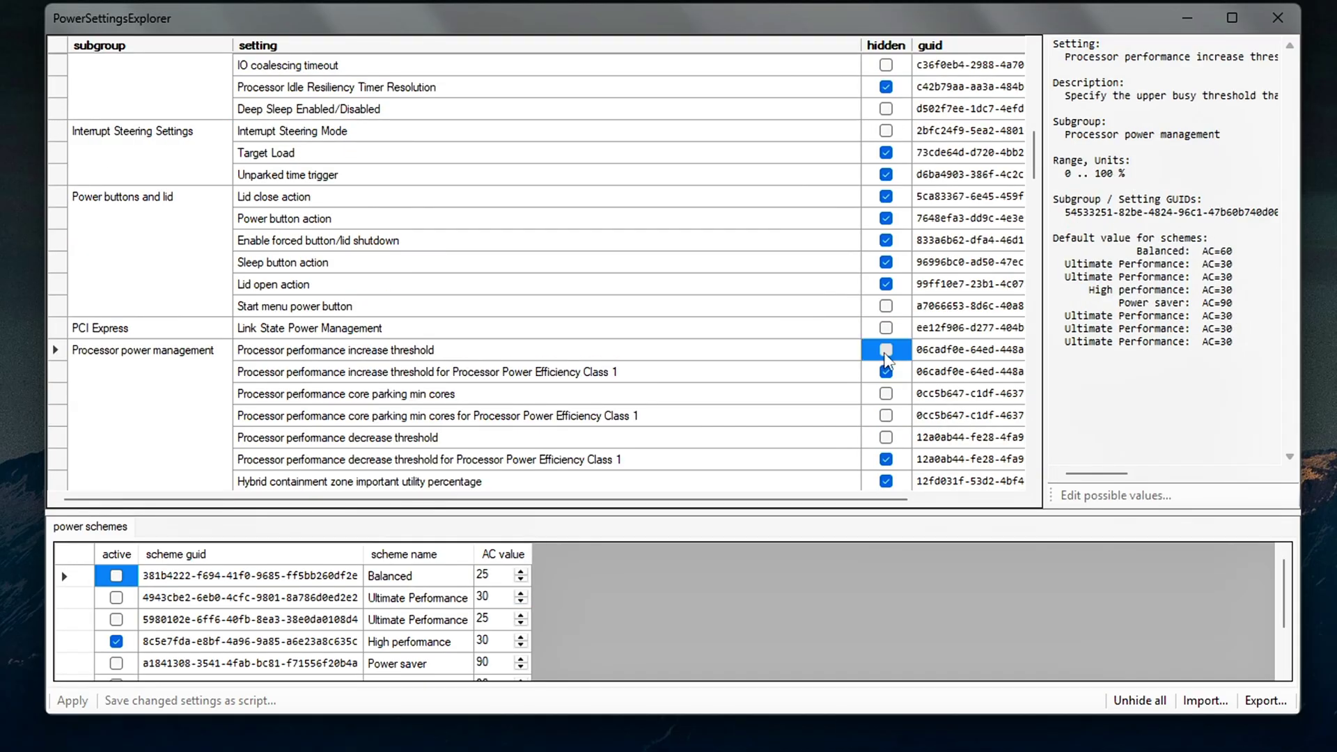
{"action": "key", "text": "space"}
{"action": "left_click", "coordinate": [543, 356]}
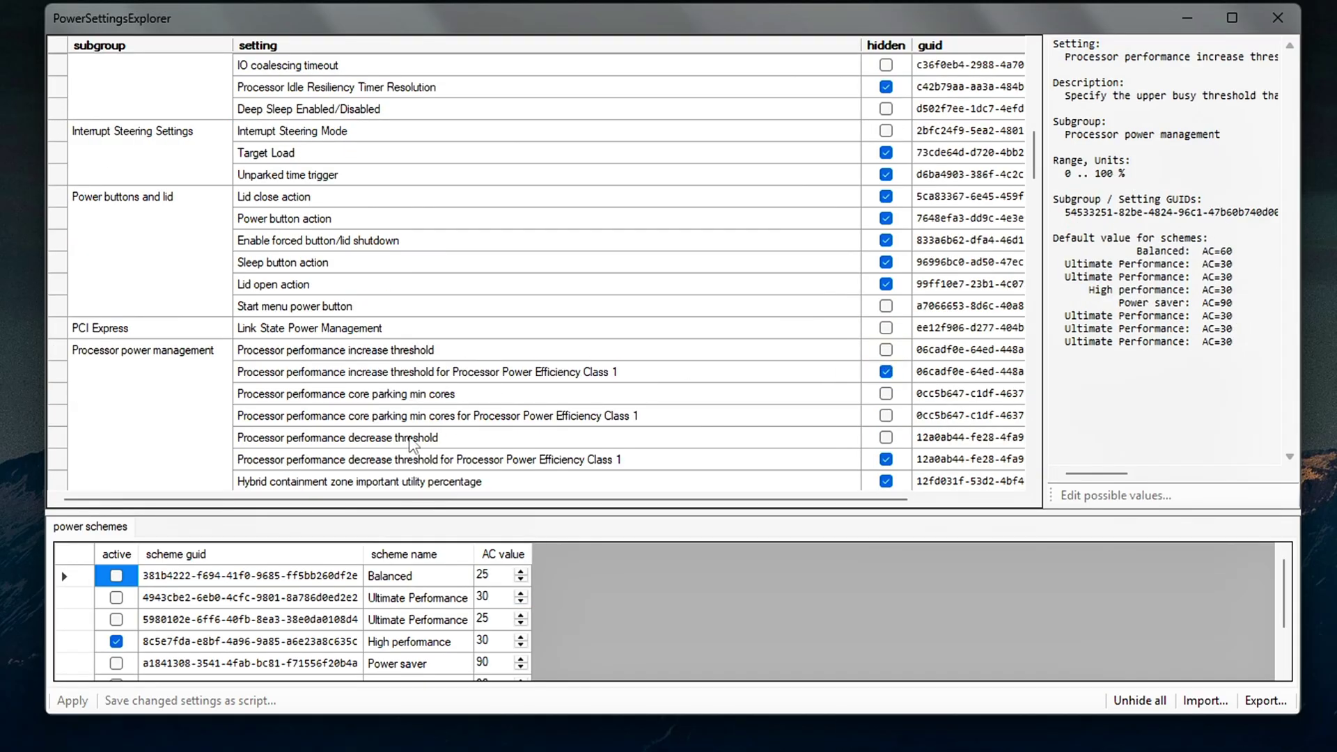
{"action": "left_click", "coordinate": [441, 438]}
{"action": "left_click", "coordinate": [890, 439]}
{"action": "key", "text": "space"}
Make sure Allow Throttle States and Processor idle disable under Processor power management are unhidden.
{"action": "scroll", "coordinate": [697, 348], "scroll_direction": "down", "scroll_amount": 5}
{"action": "left_click", "coordinate": [418, 328]}
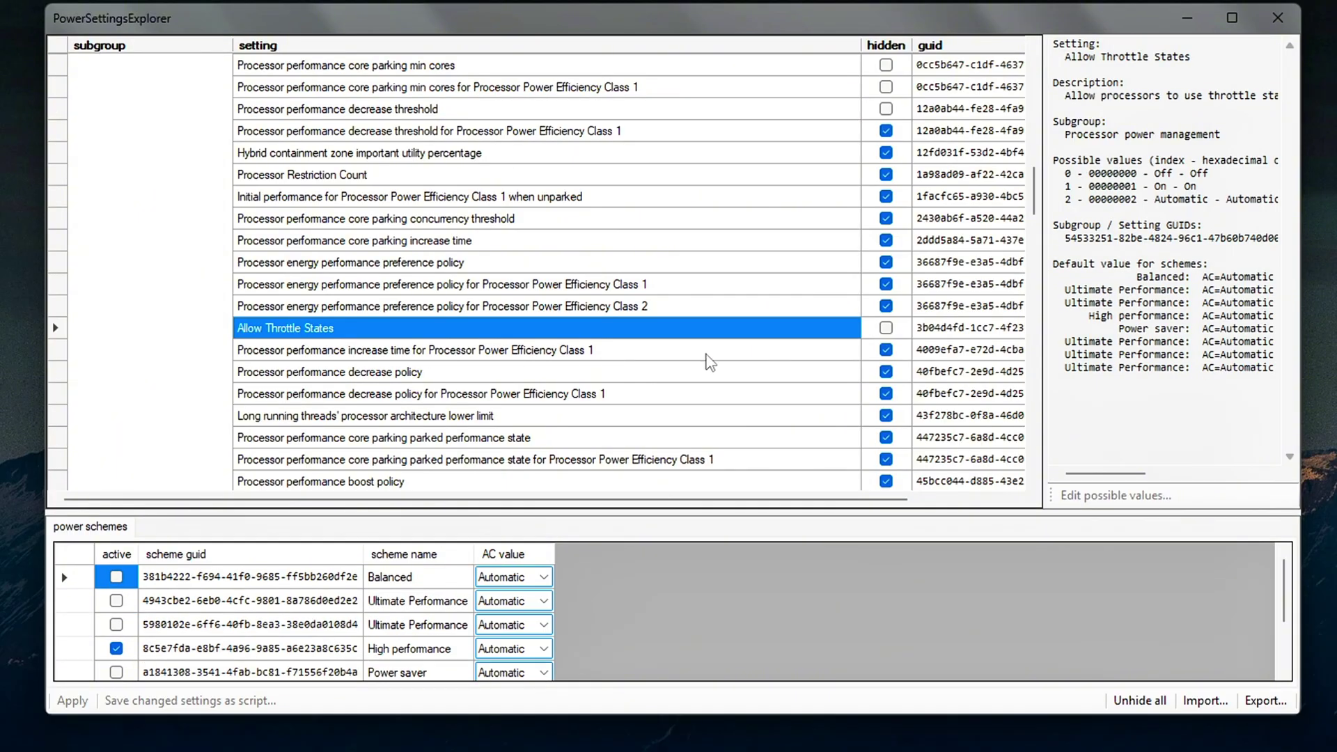
{"action": "left_click", "coordinate": [884, 336]}
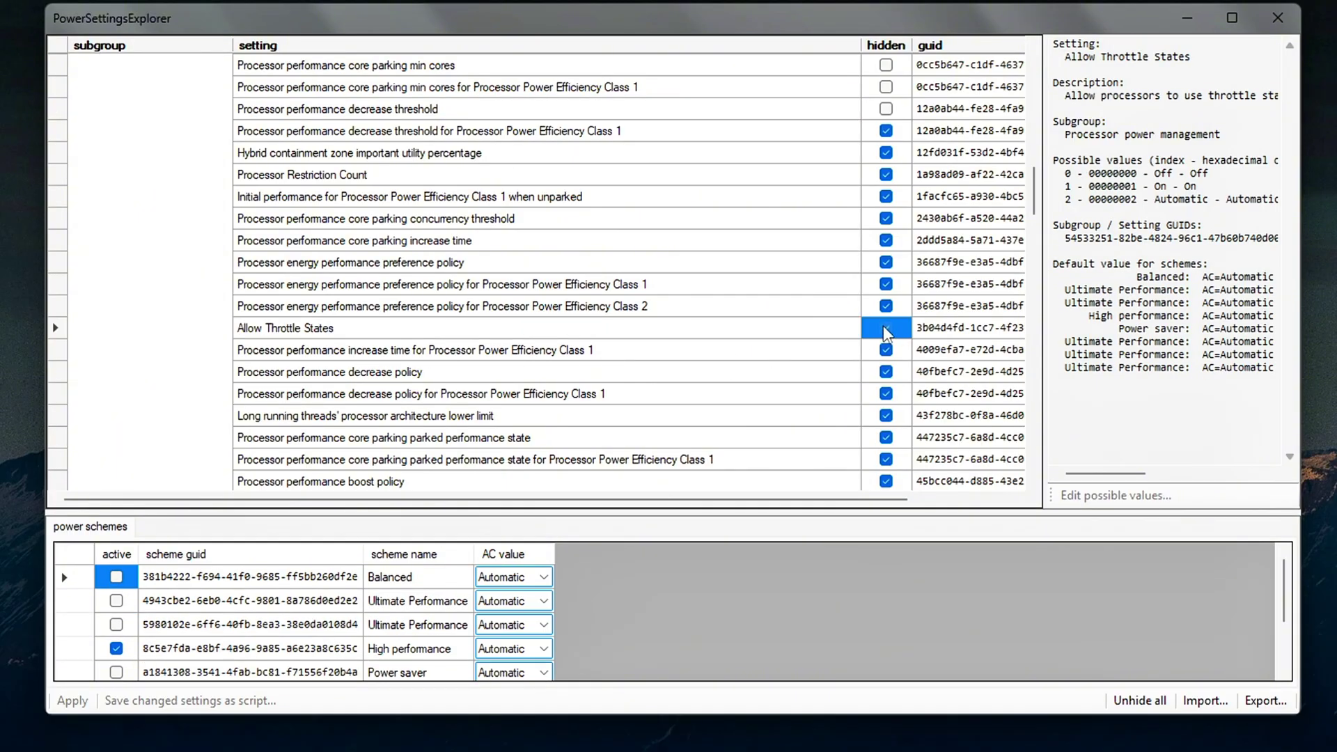
{"action": "scroll", "coordinate": [392, 404], "scroll_direction": "down", "scroll_amount": 5}
{"action": "left_click", "coordinate": [487, 418]}
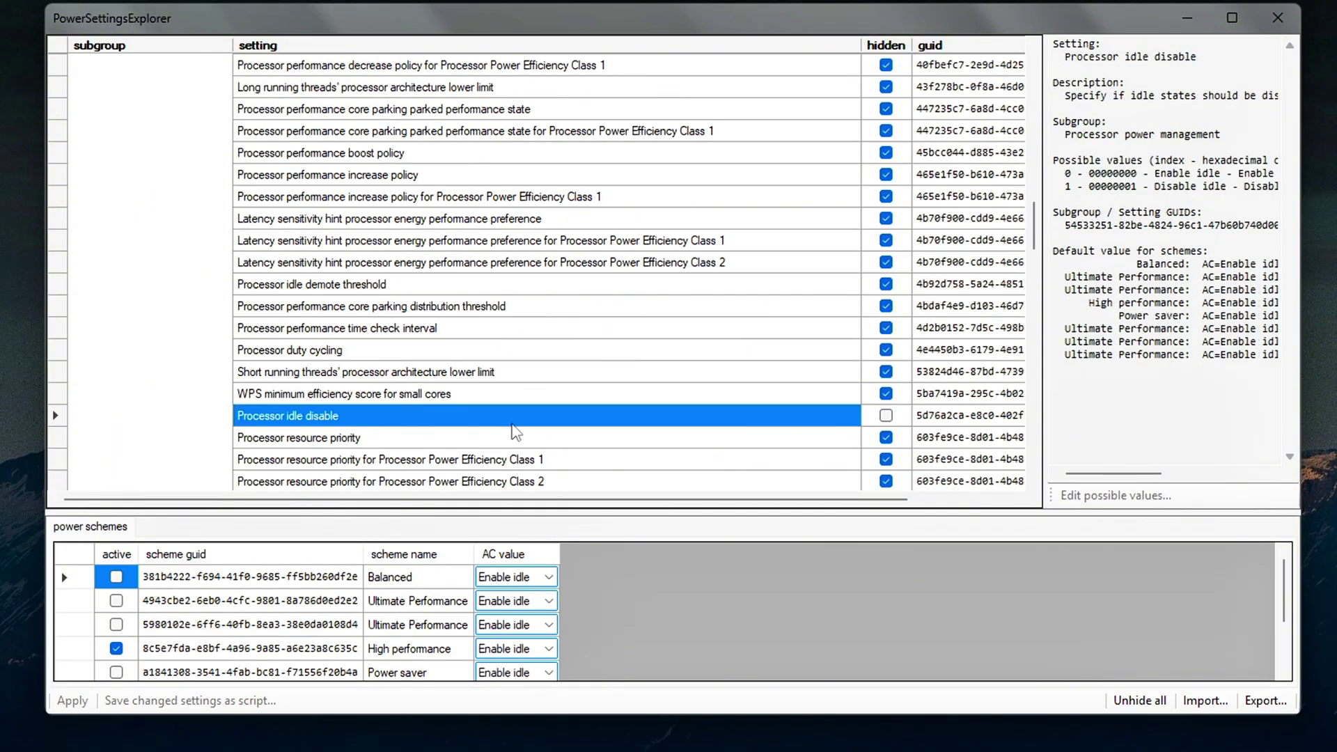
{"action": "left_click", "coordinate": [884, 416]}
Make sure Turn off display after and Adaptive display in the Display subgroup are unhidden.
{"action": "scroll", "coordinate": [697, 418], "scroll_direction": "down", "scroll_amount": 10}
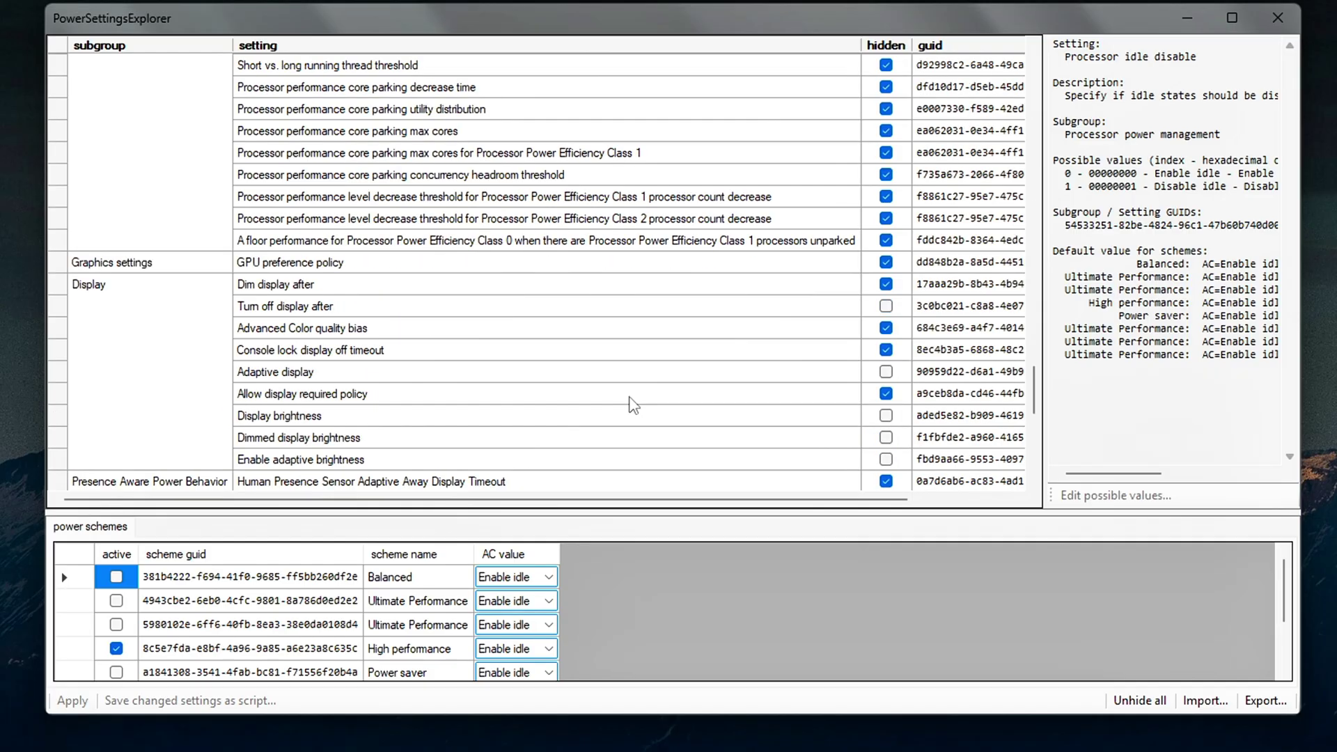
{"action": "left_click", "coordinate": [313, 310]}
{"action": "left_click", "coordinate": [850, 372]}
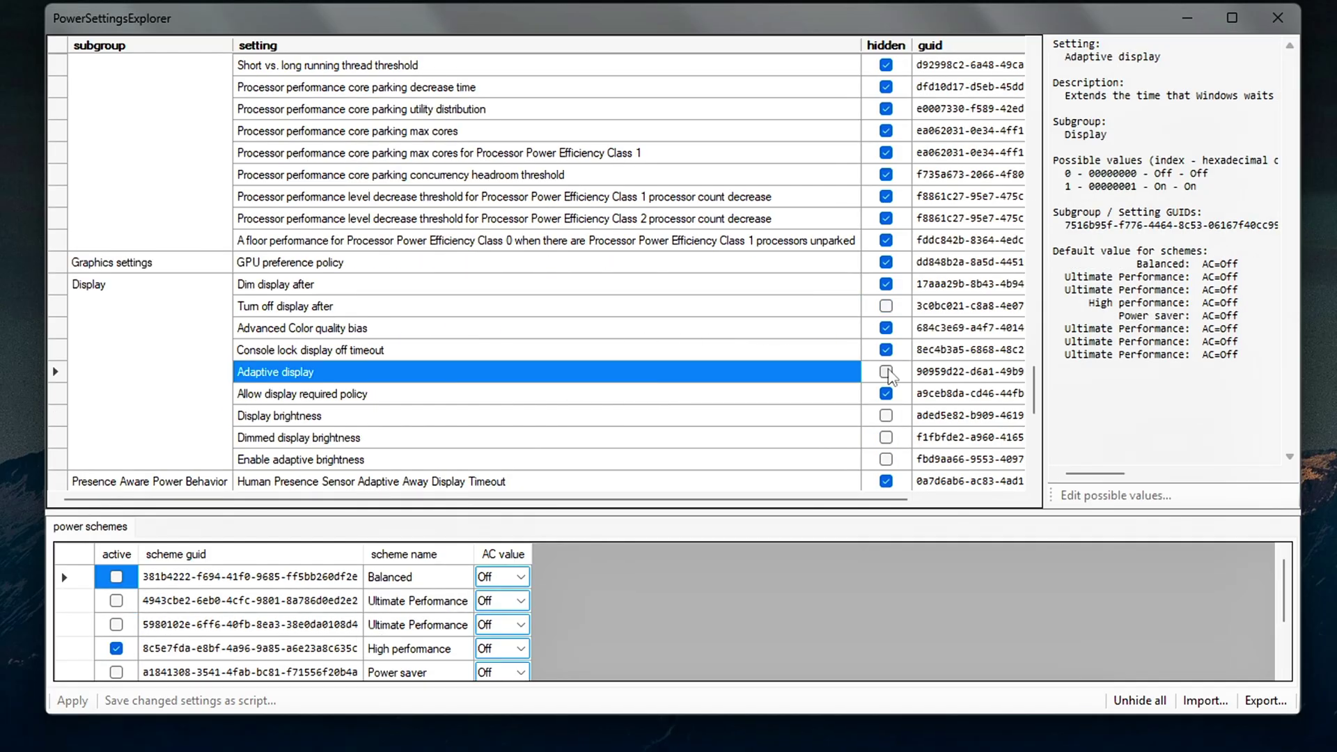
{"action": "left_click", "coordinate": [895, 376]}
{"action": "left_click", "coordinate": [461, 374]}
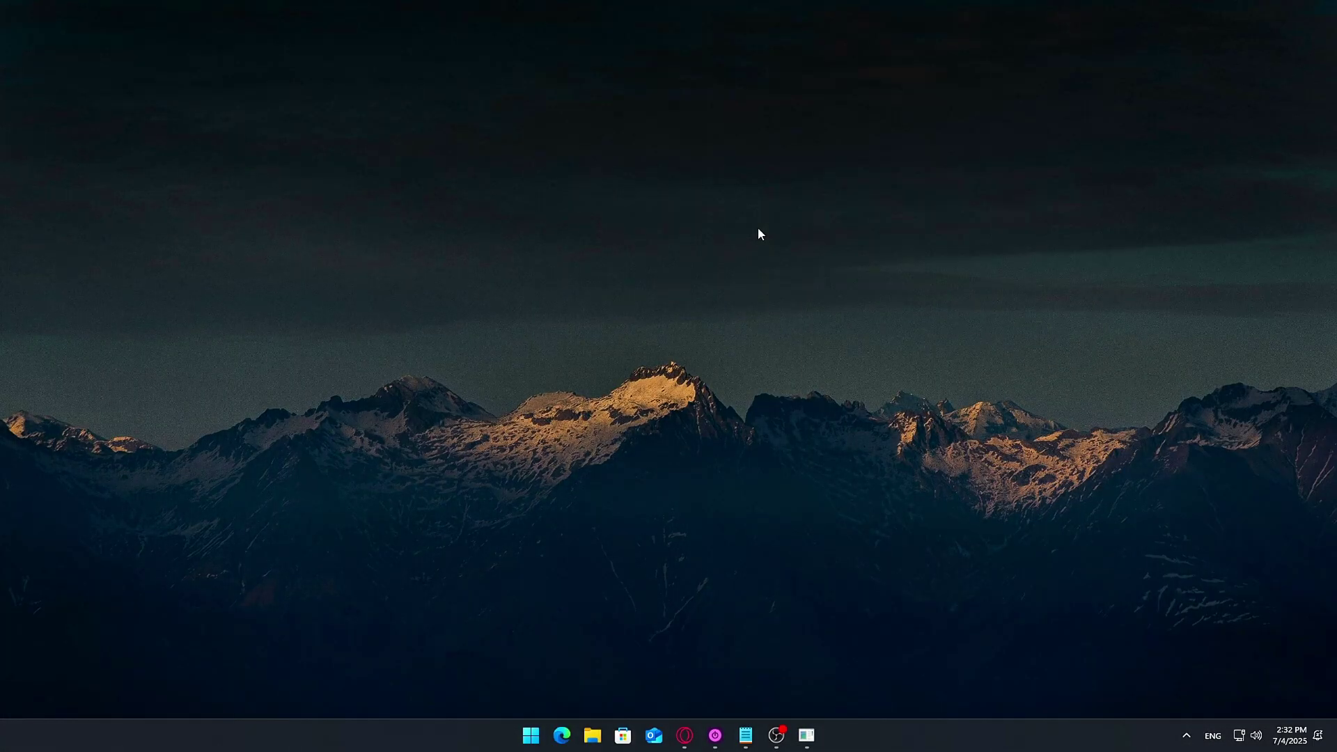
Open Control Panel by running the control command from the Run dialog.
{"action": "key", "text": "super+r"}
{"action": "left_click_drag", "start_coordinate": [153, 574], "coordinate": [573, 327]}
{"action": "key", "text": "super+r"}
{"action": "left_click_drag", "start_coordinate": [156, 574], "coordinate": [573, 328]}
{"action": "type", "text": "control"}
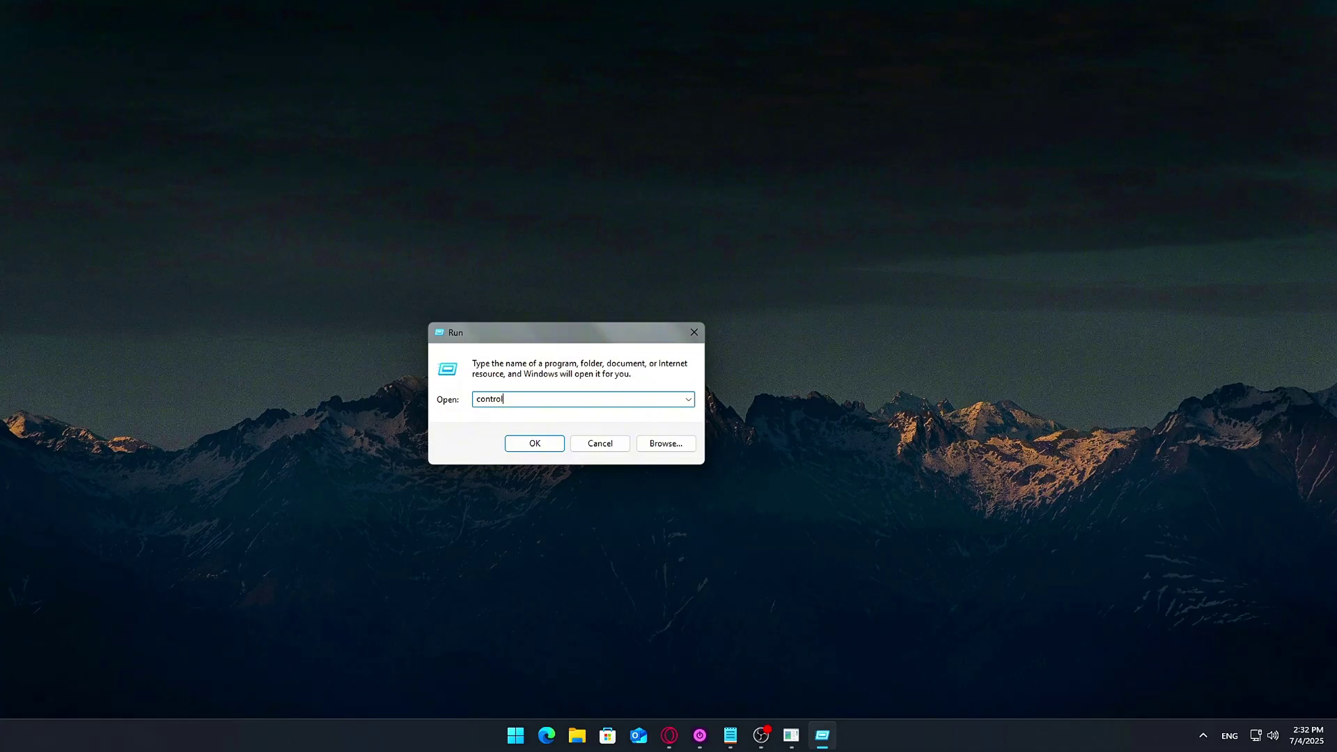
{"action": "key", "text": "Return"}
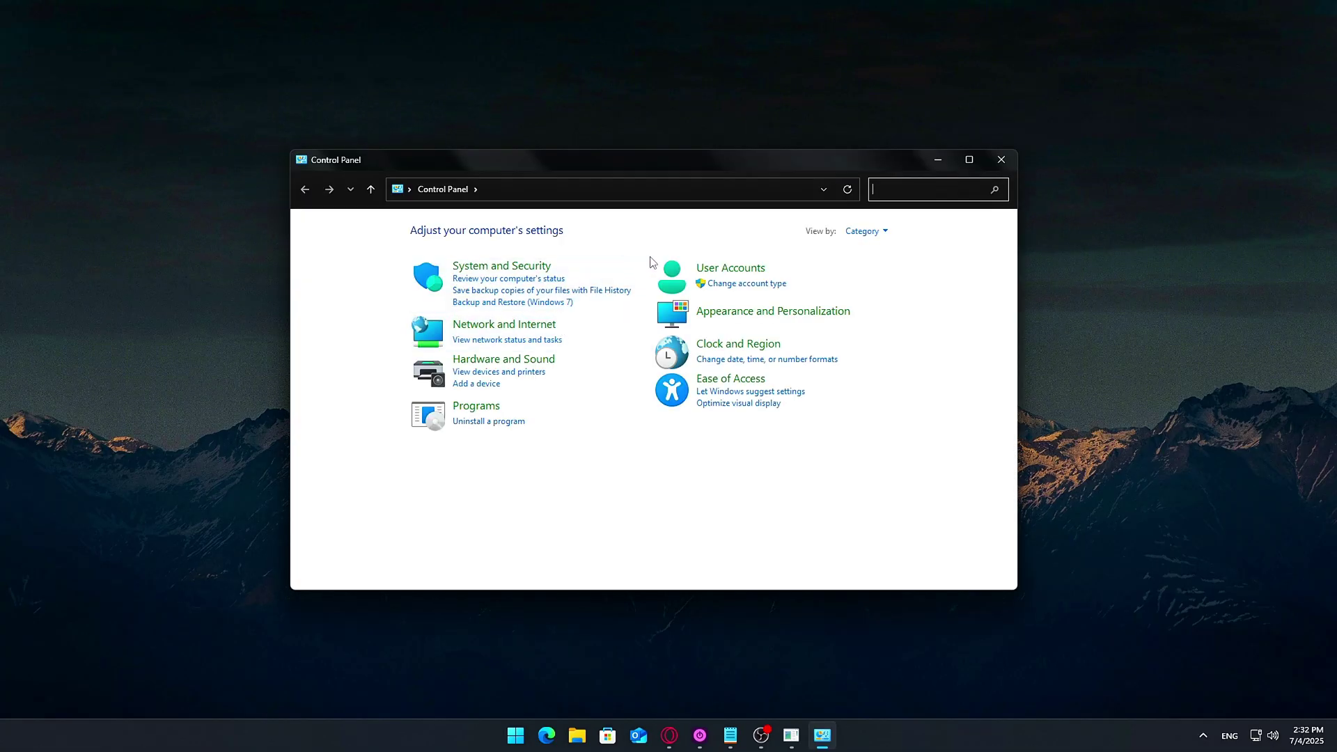
Search Control Panel for power and open Power Options.
{"action": "left_click", "coordinate": [899, 188]}
{"action": "type", "text": "power"}
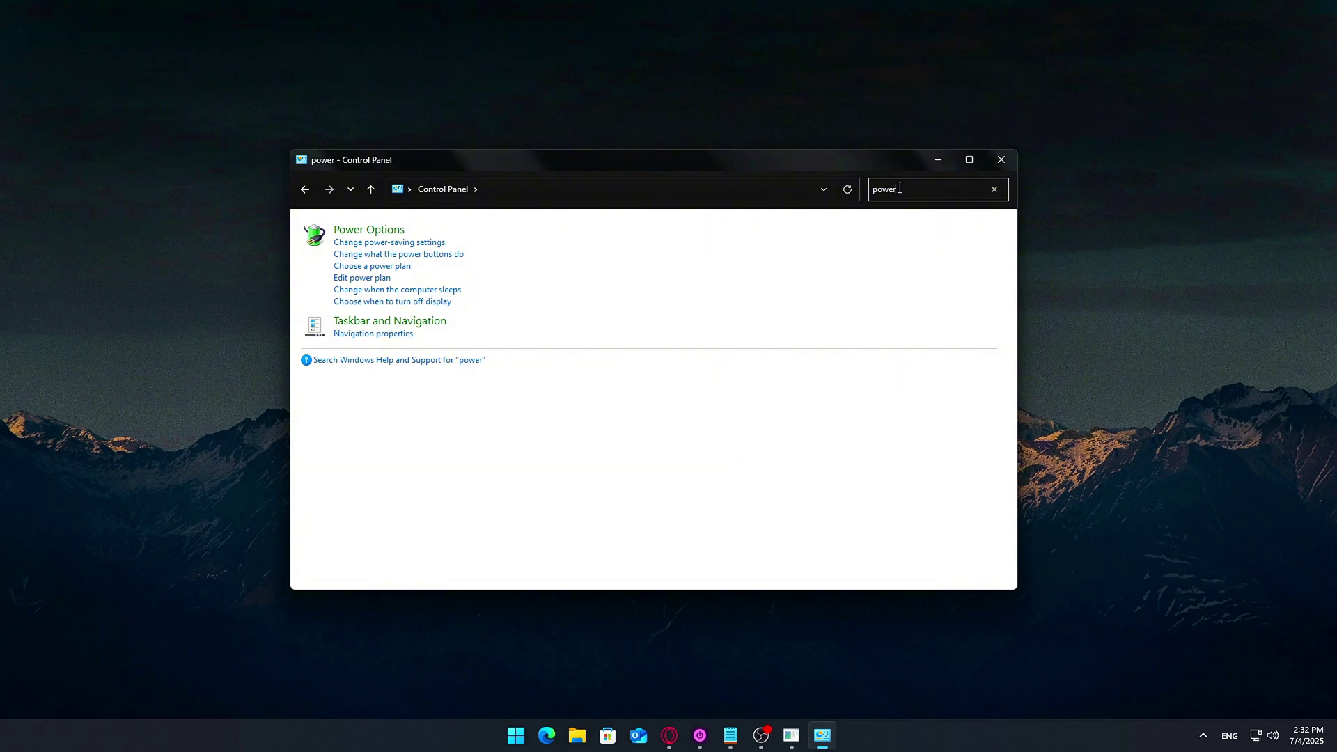
{"action": "left_click", "coordinate": [377, 229]}
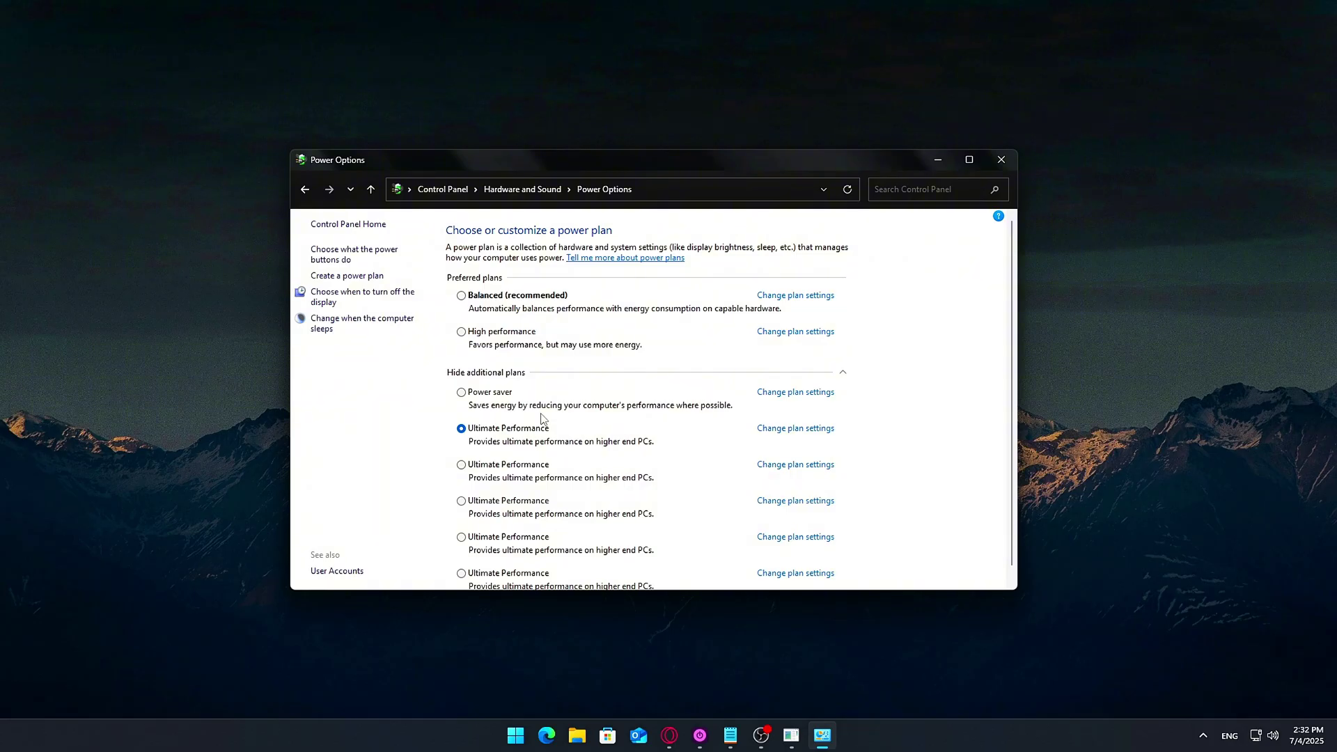
Open the advanced power settings of the active Ultimate Performance plan and place the dialog over the Control Panel window.
{"action": "left_click", "coordinate": [783, 431]}
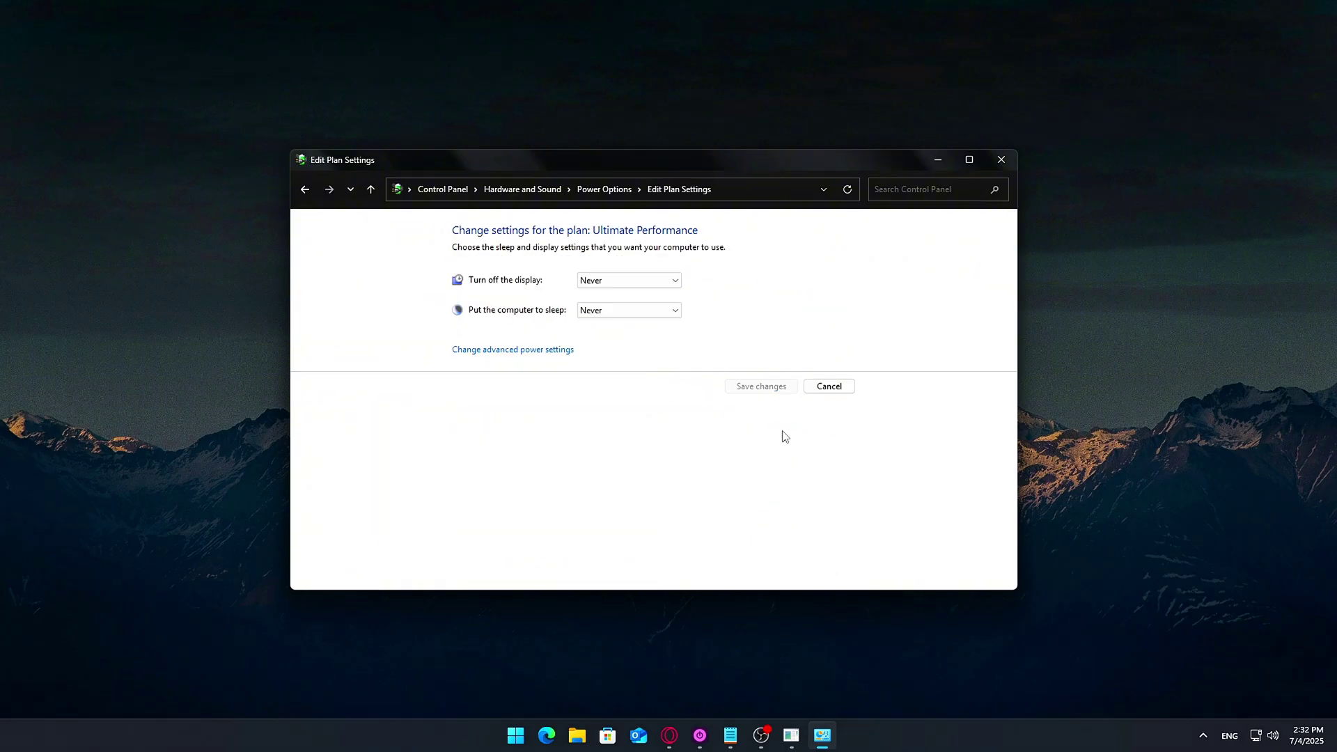
{"action": "left_click", "coordinate": [507, 353]}
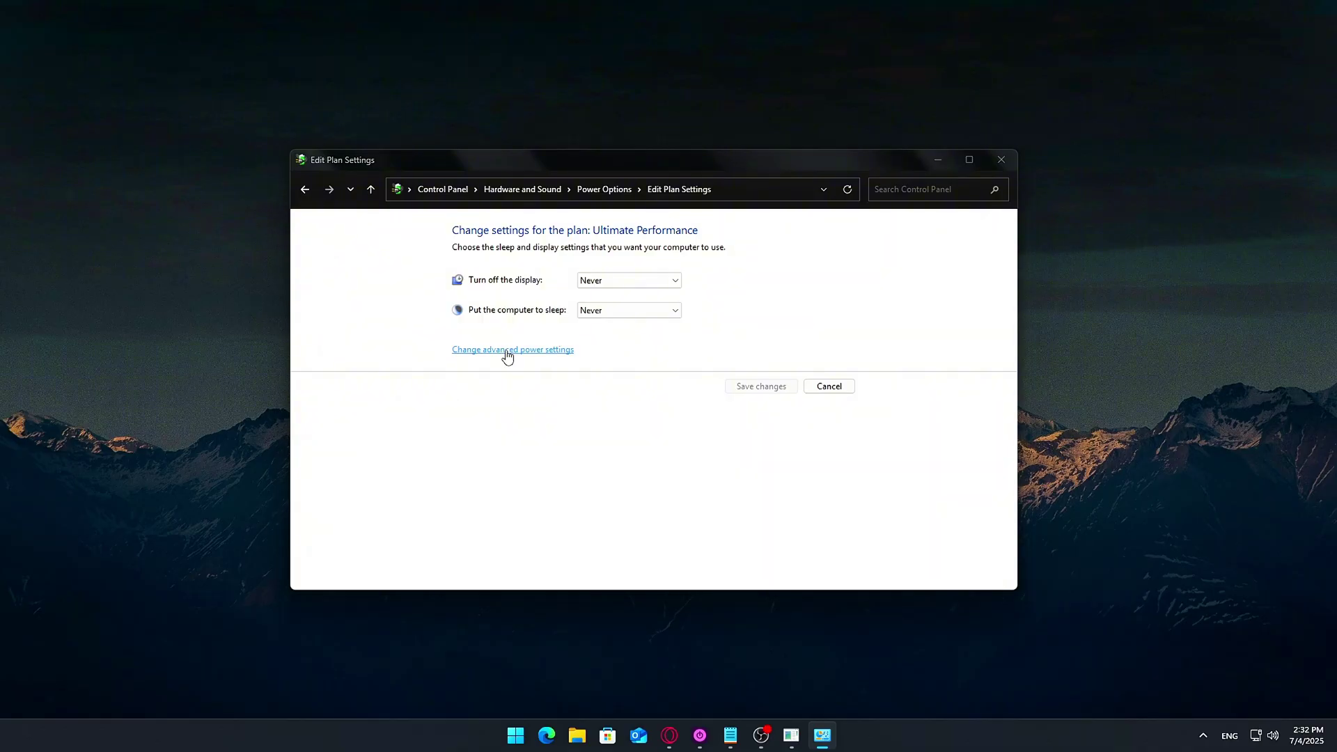
{"action": "left_click_drag", "start_coordinate": [213, 77], "coordinate": [682, 239]}
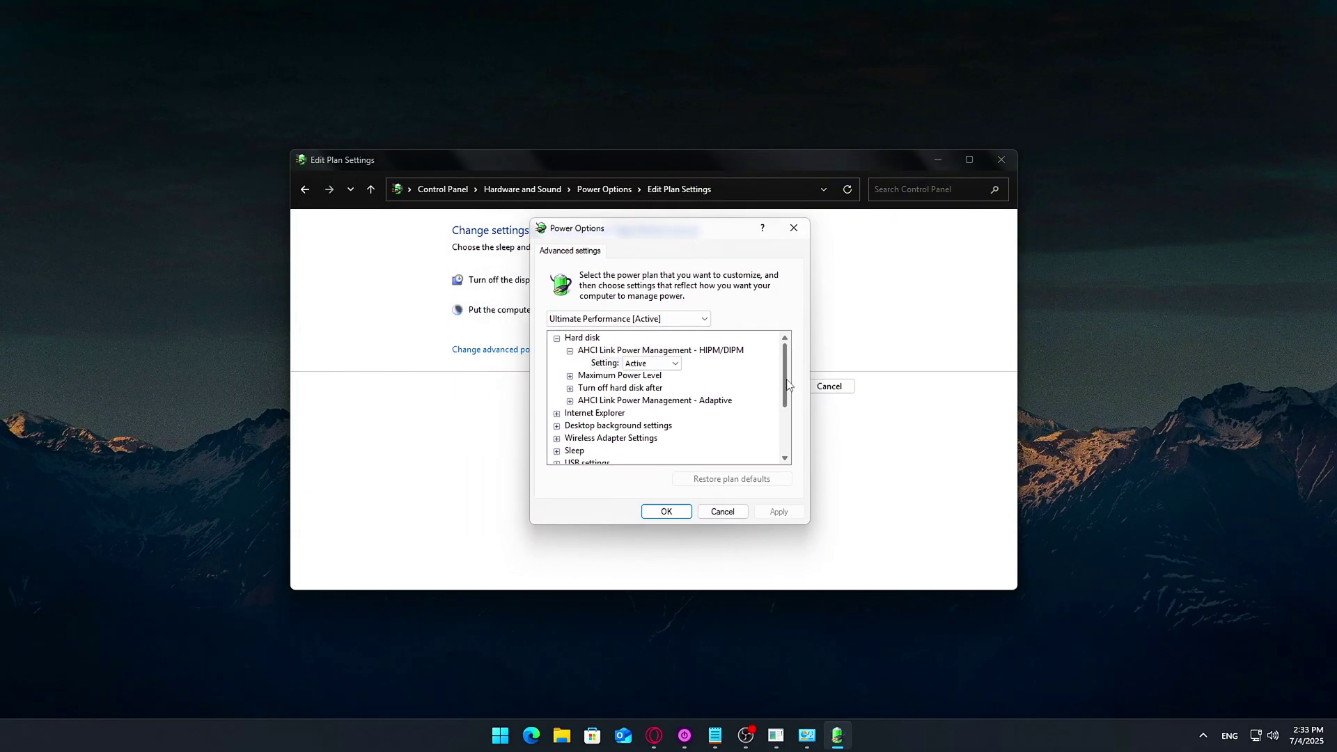
{"action": "left_click_drag", "start_coordinate": [785, 365], "coordinate": [794, 439]}
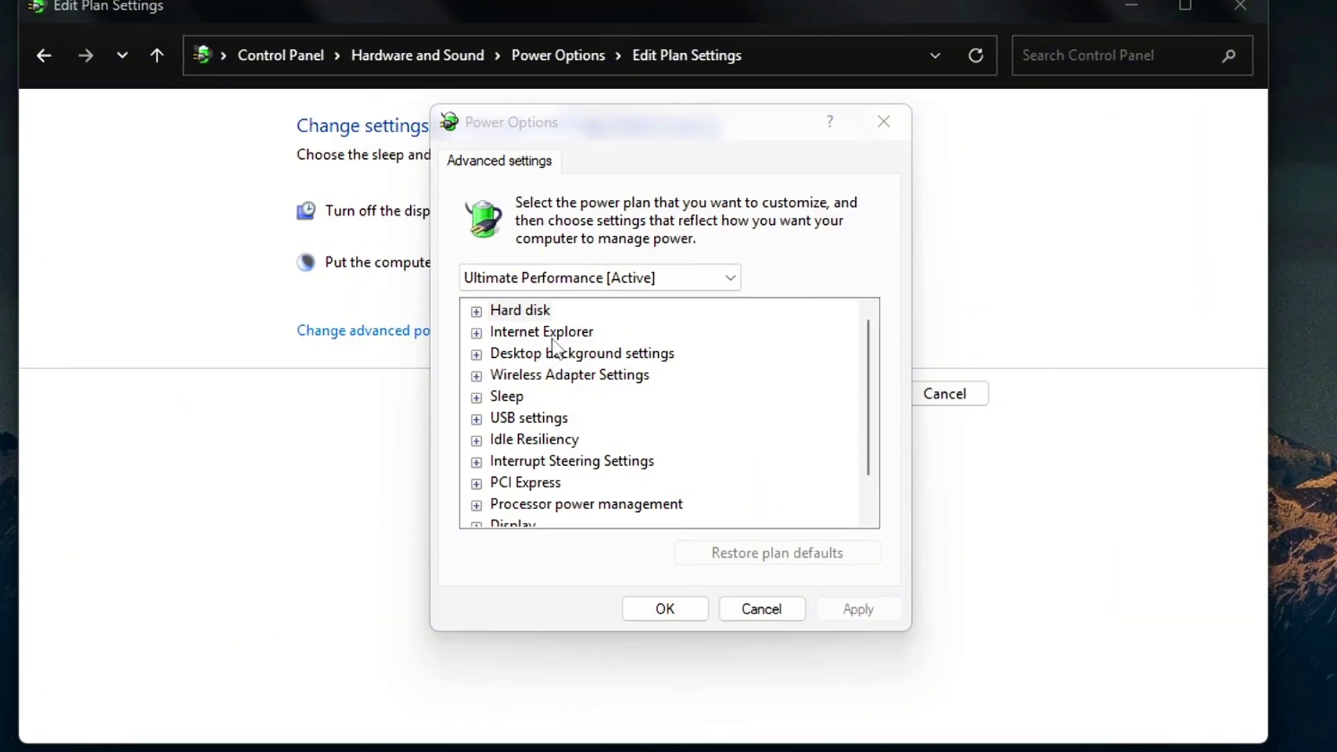
Set Turn off hard disk after to 0 minutes under Hard disk and collapse that category.
{"action": "left_click", "coordinate": [476, 310]}
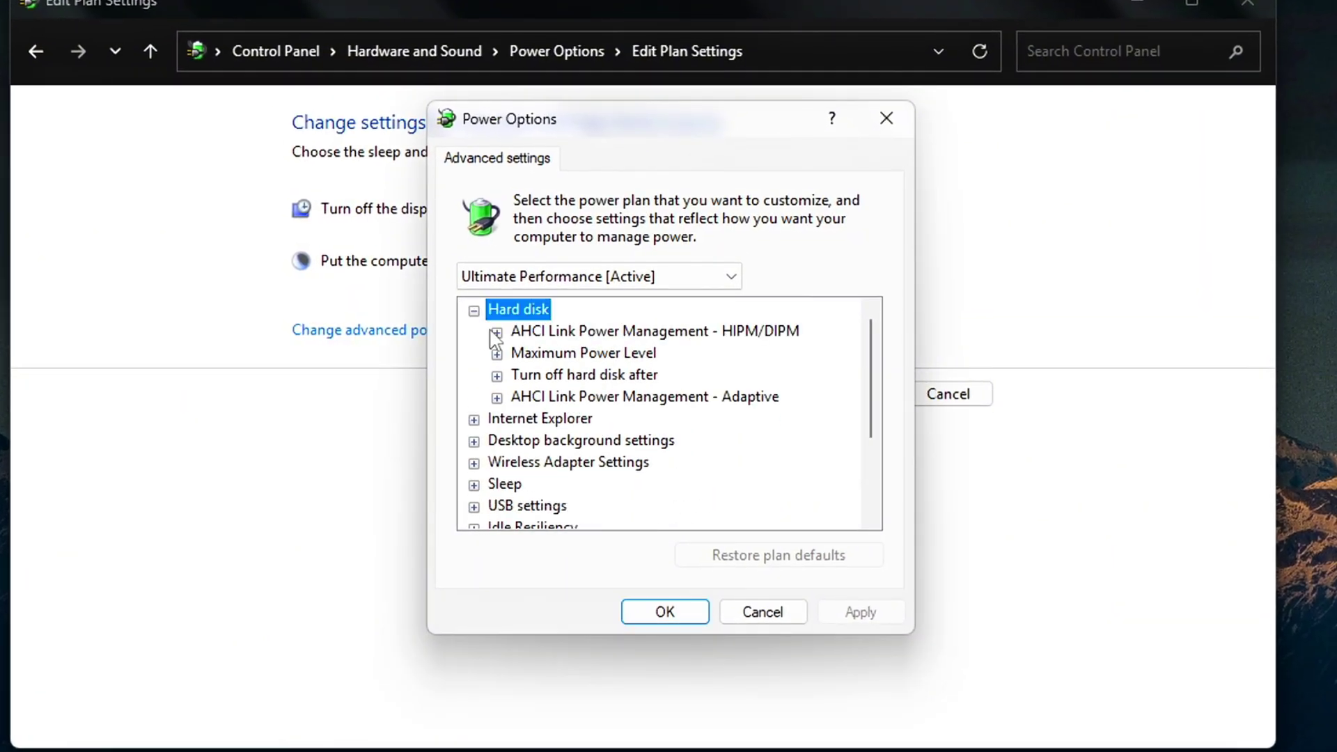
{"action": "left_click", "coordinate": [497, 376]}
{"action": "left_click", "coordinate": [631, 399]}
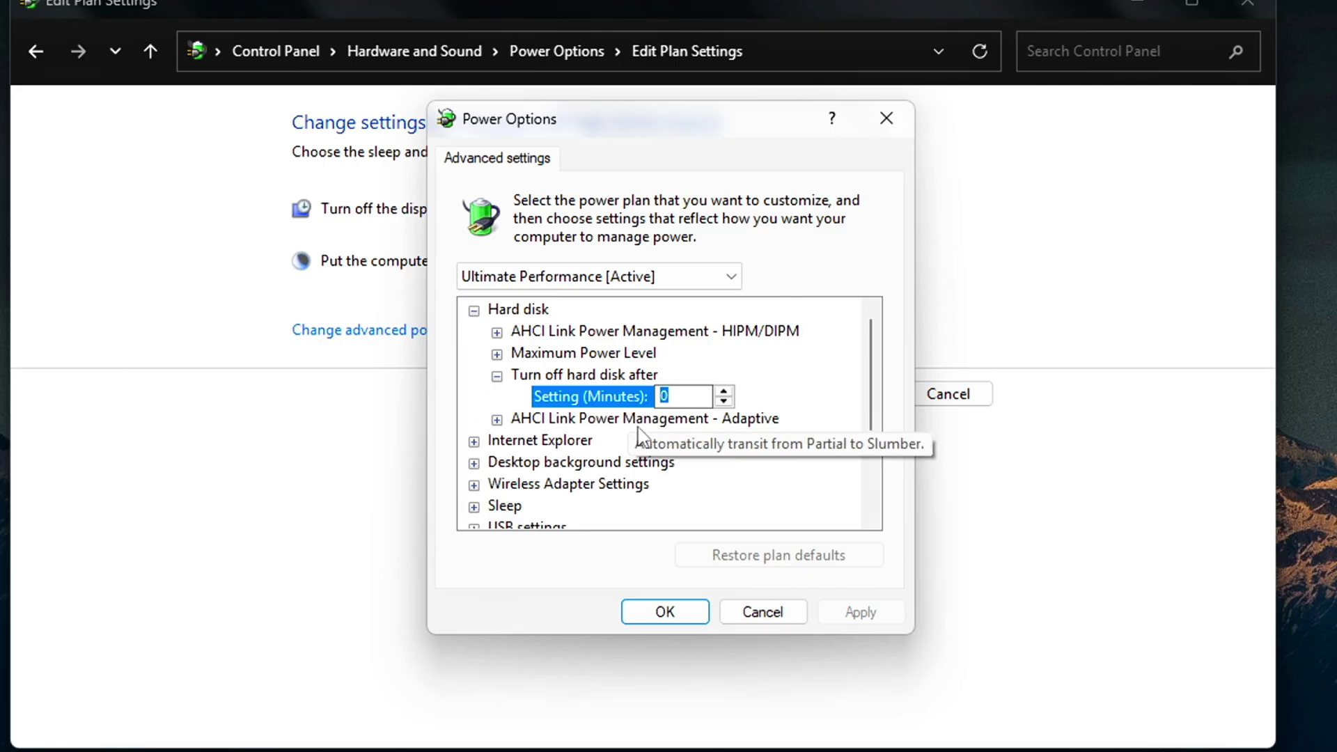
{"action": "type", "text": "0"}
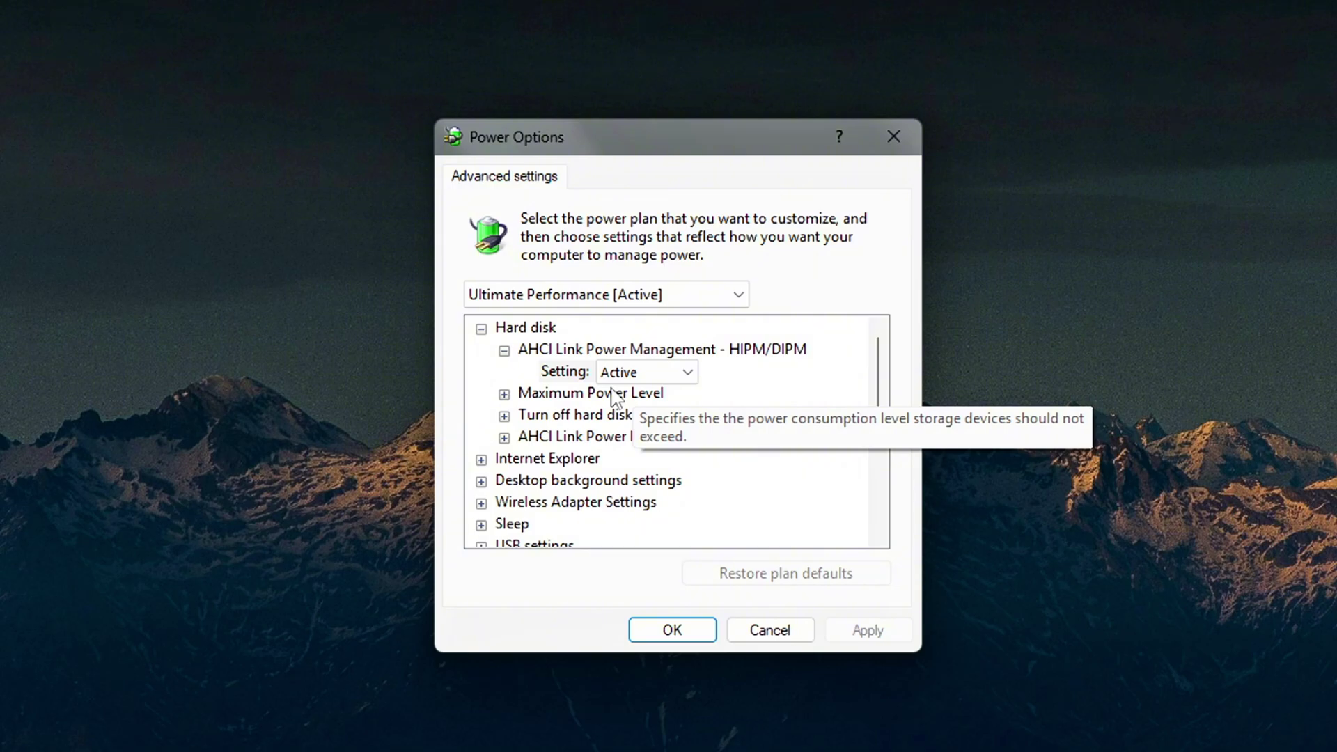
{"action": "left_click", "coordinate": [482, 329]}
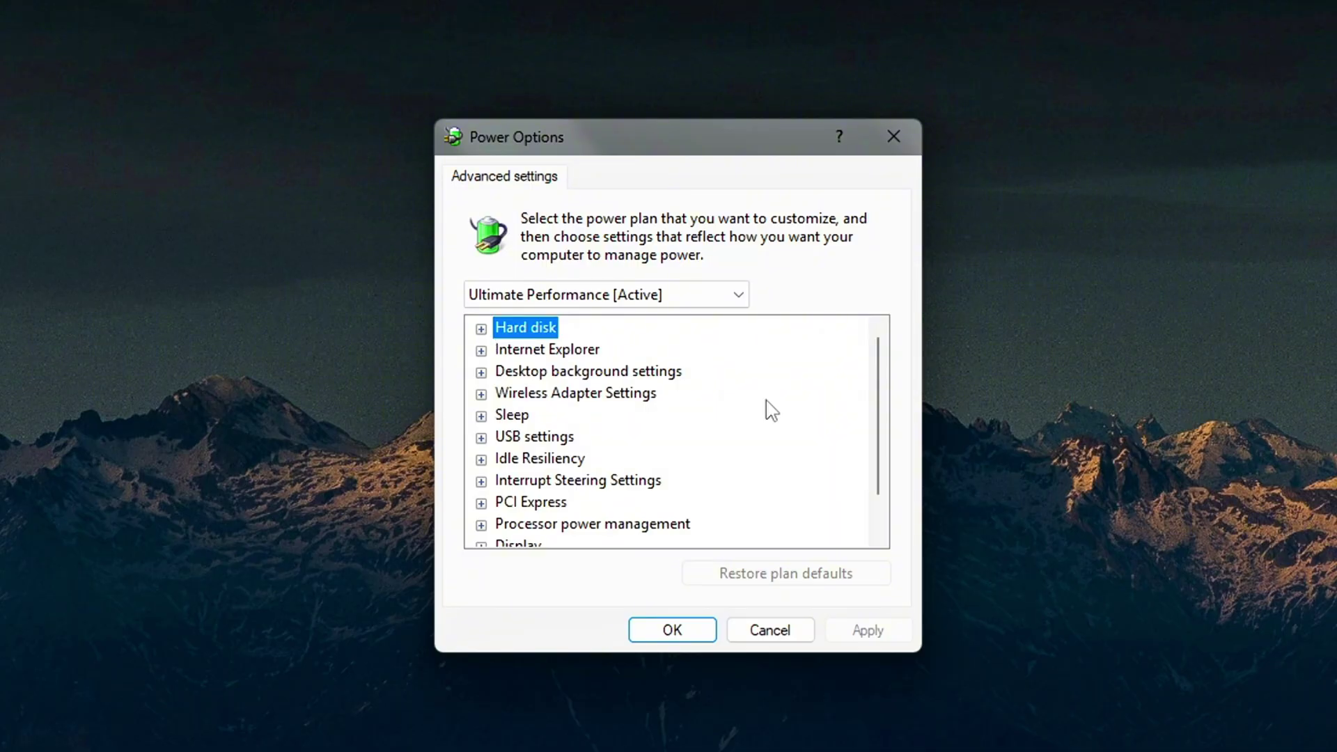
Set Power Saving Mode under Wireless Adapter Settings to Maximum Performance and collapse that category.
{"action": "left_click", "coordinate": [481, 394]}
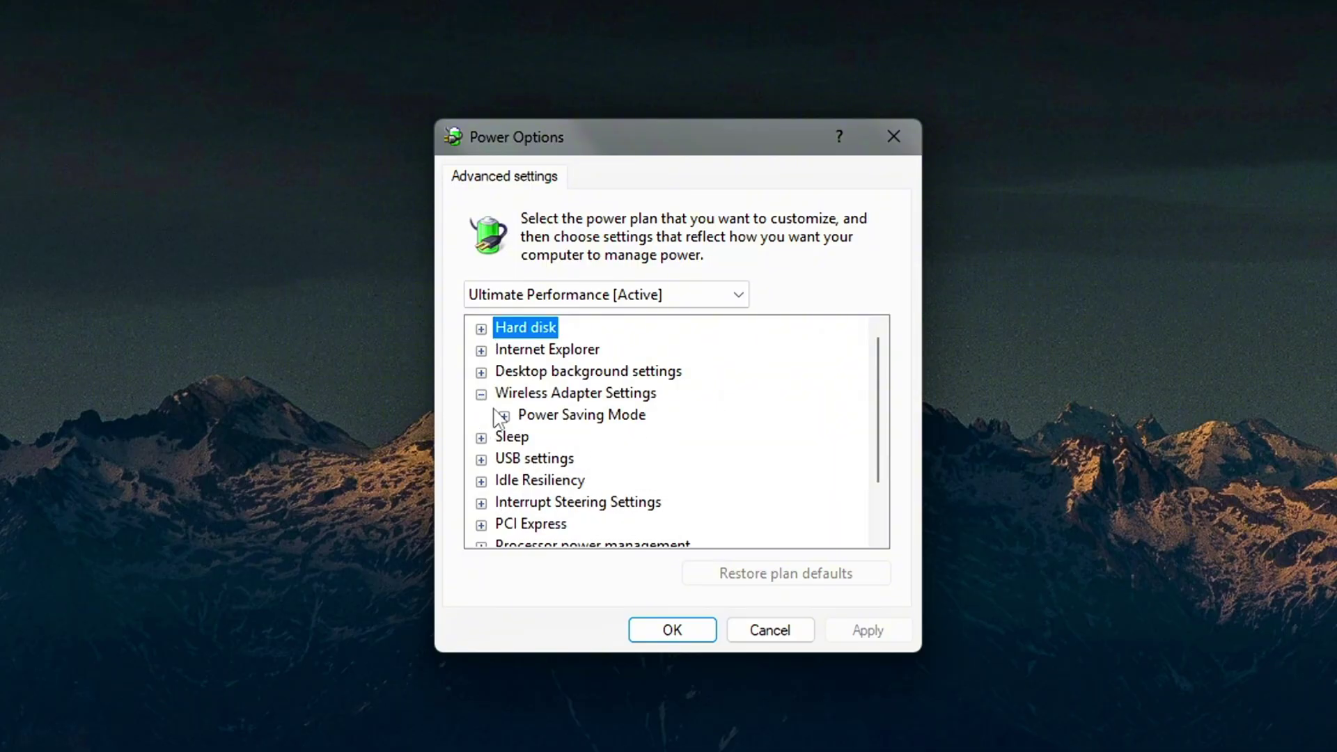
{"action": "left_click", "coordinate": [503, 416]}
{"action": "left_click", "coordinate": [655, 438]}
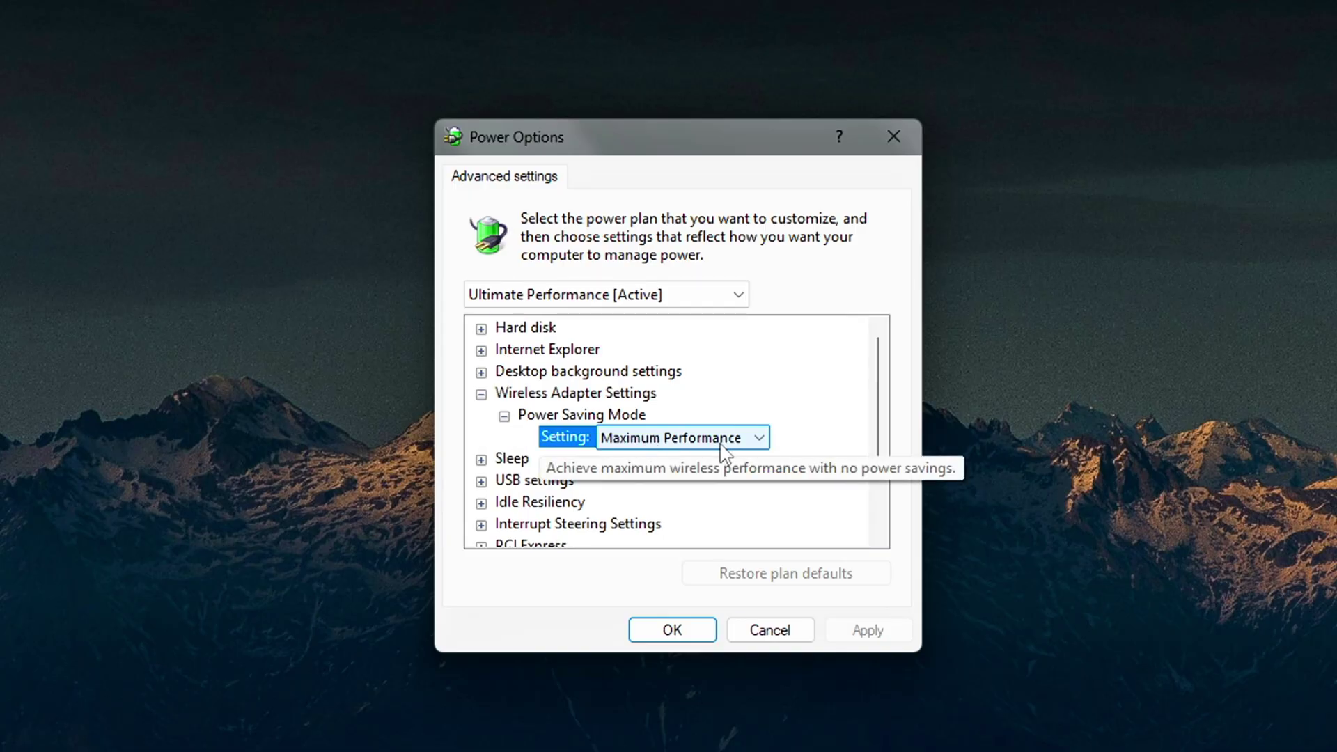
{"action": "left_click", "coordinate": [722, 445]}
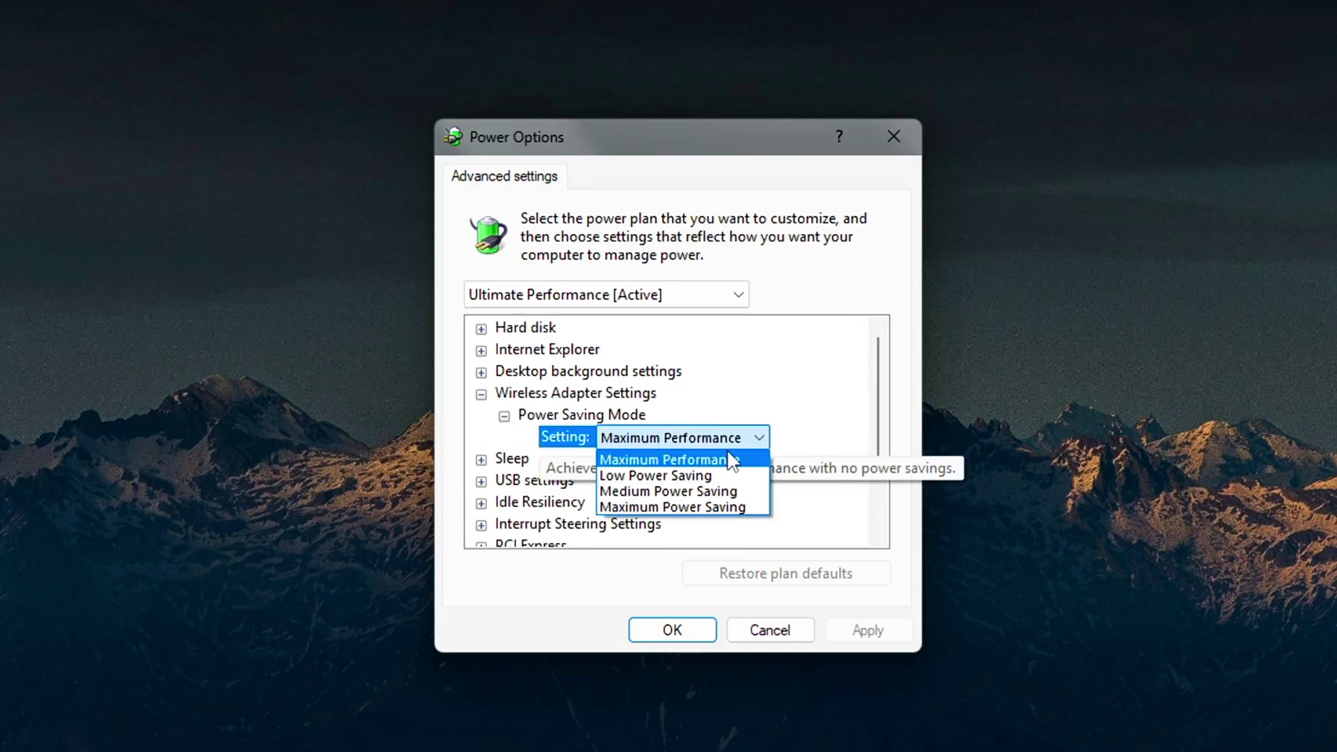
{"action": "left_click", "coordinate": [687, 454]}
{"action": "left_click", "coordinate": [481, 394]}
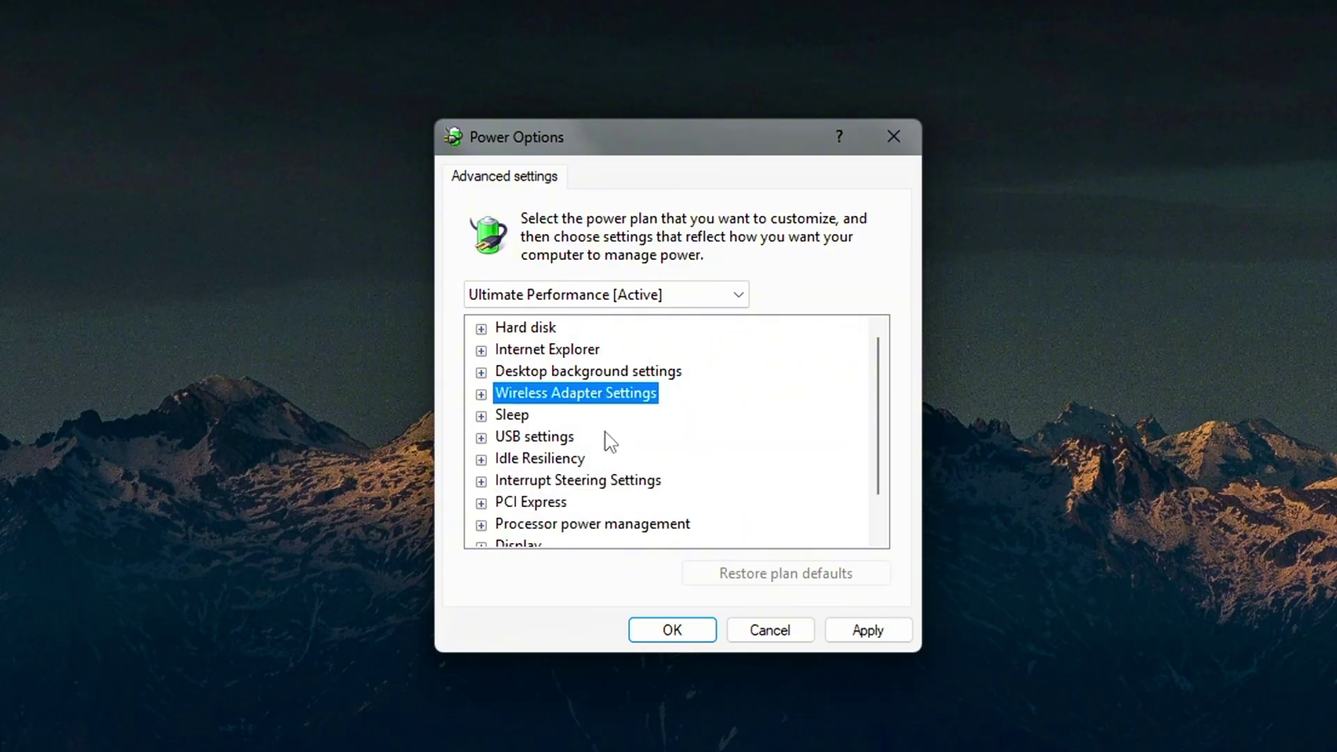
Set Legacy RTC mitigations under Sleep to Disable and collapse that setting.
{"action": "left_click", "coordinate": [481, 416]}
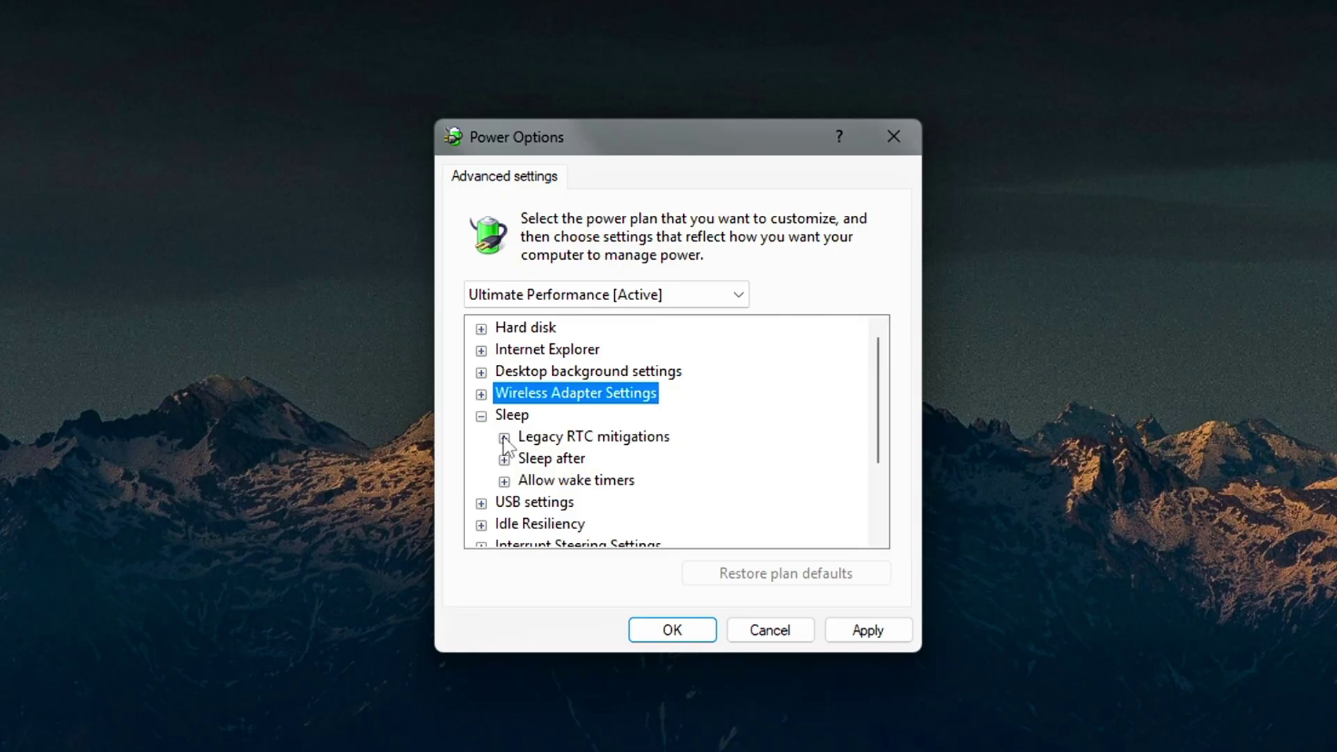
{"action": "left_click", "coordinate": [504, 438]}
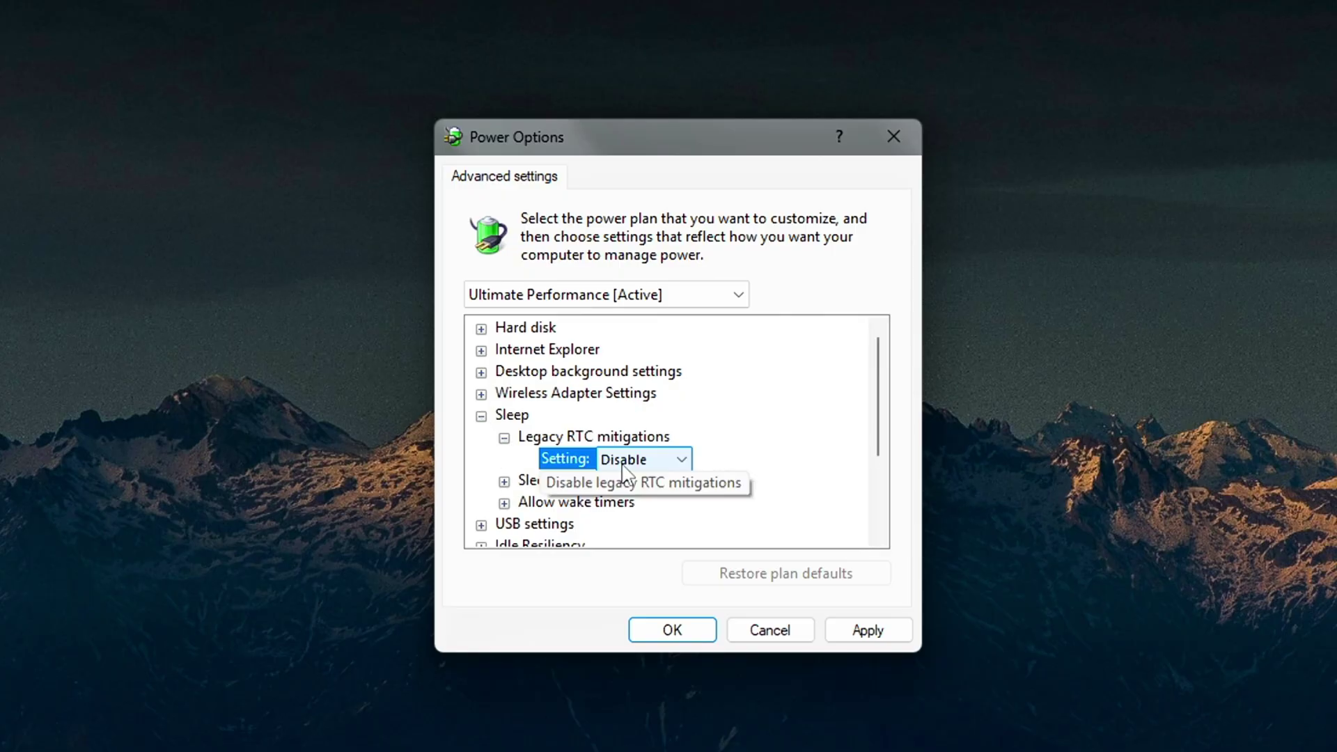
{"action": "left_click", "coordinate": [641, 460]}
{"action": "left_click", "coordinate": [655, 476]}
{"action": "left_click", "coordinate": [505, 438]}
Set Sleep after to 0 minutes and Allow wake timers to Disable, collapsing the Sleep category.
{"action": "left_click", "coordinate": [504, 460]}
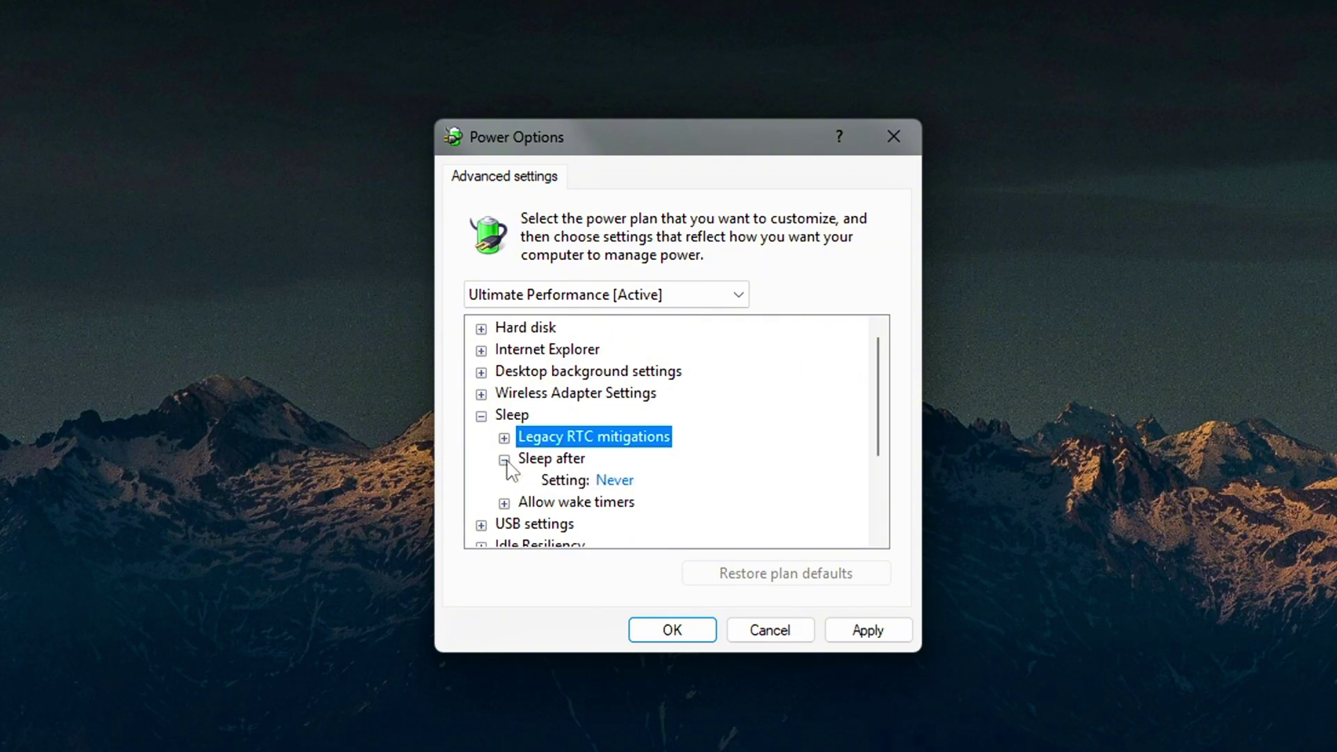
{"action": "left_click", "coordinate": [613, 481]}
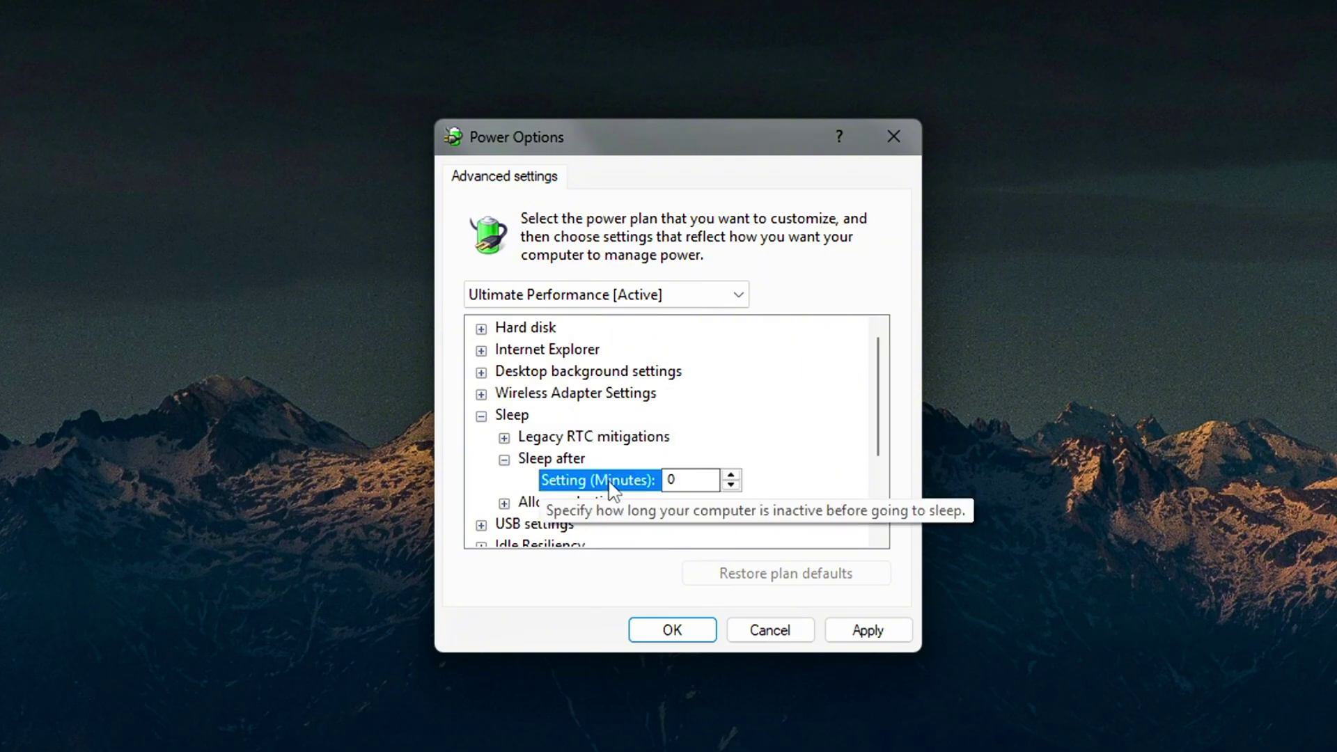
{"action": "left_click", "coordinate": [504, 503]}
{"action": "left_click", "coordinate": [624, 525]}
{"action": "left_click", "coordinate": [616, 544]}
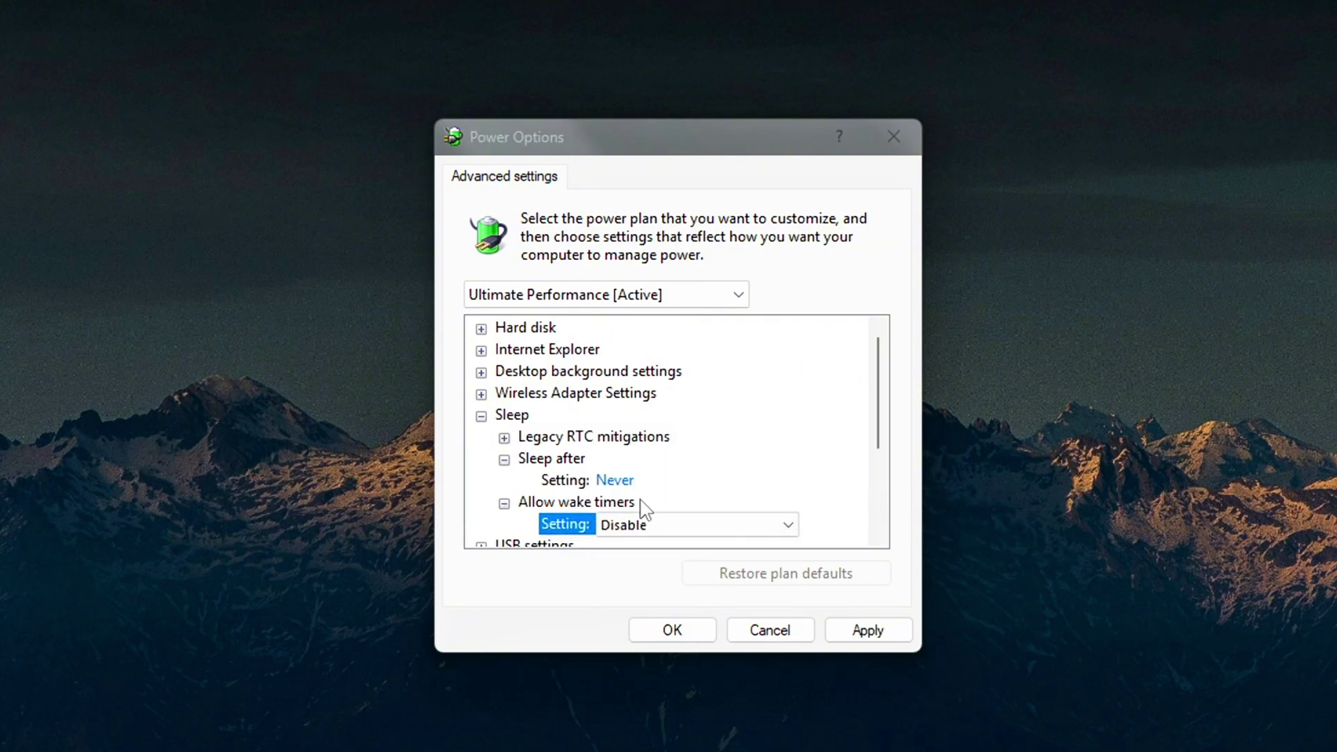
{"action": "left_click", "coordinate": [504, 503]}
{"action": "left_click", "coordinate": [504, 459]}
{"action": "left_click", "coordinate": [481, 416]}
Keep USB selective suspend setting under USB settings on Disabled and collapse that setting.
{"action": "left_click", "coordinate": [481, 438]}
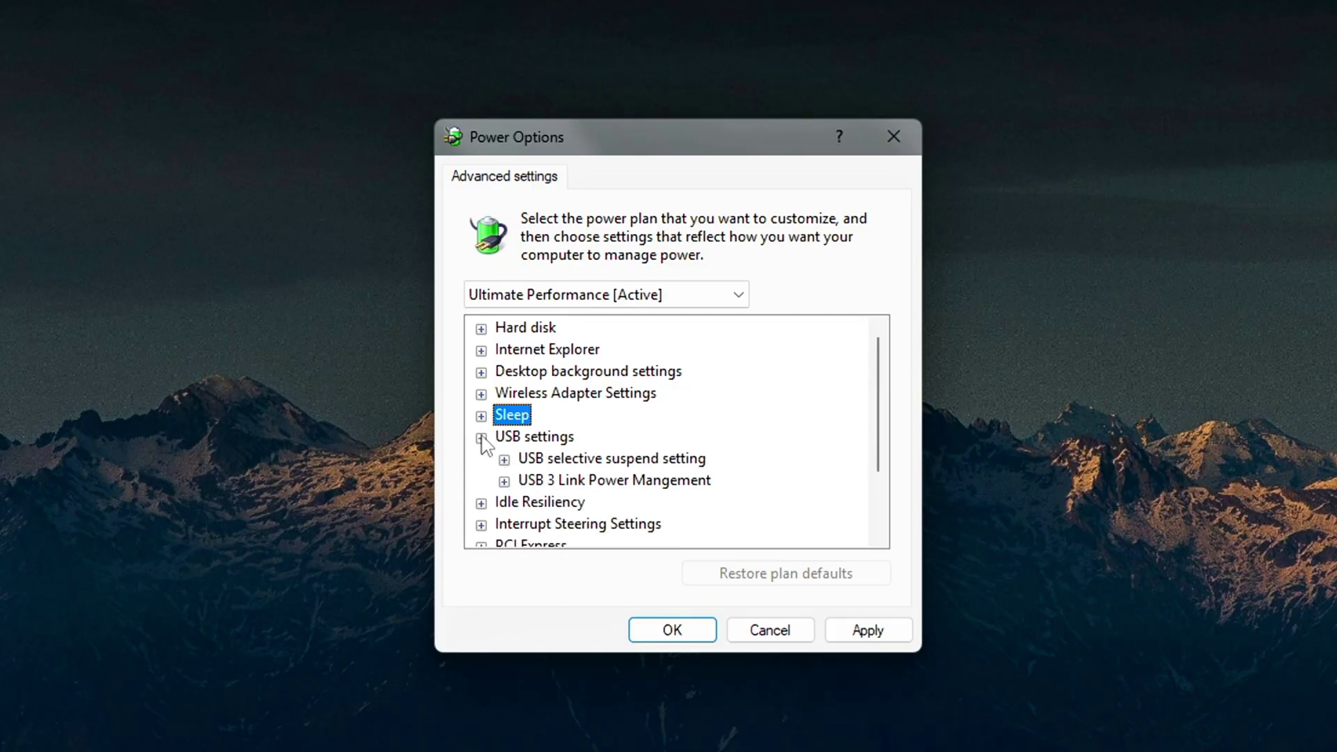
{"action": "left_click", "coordinate": [505, 460]}
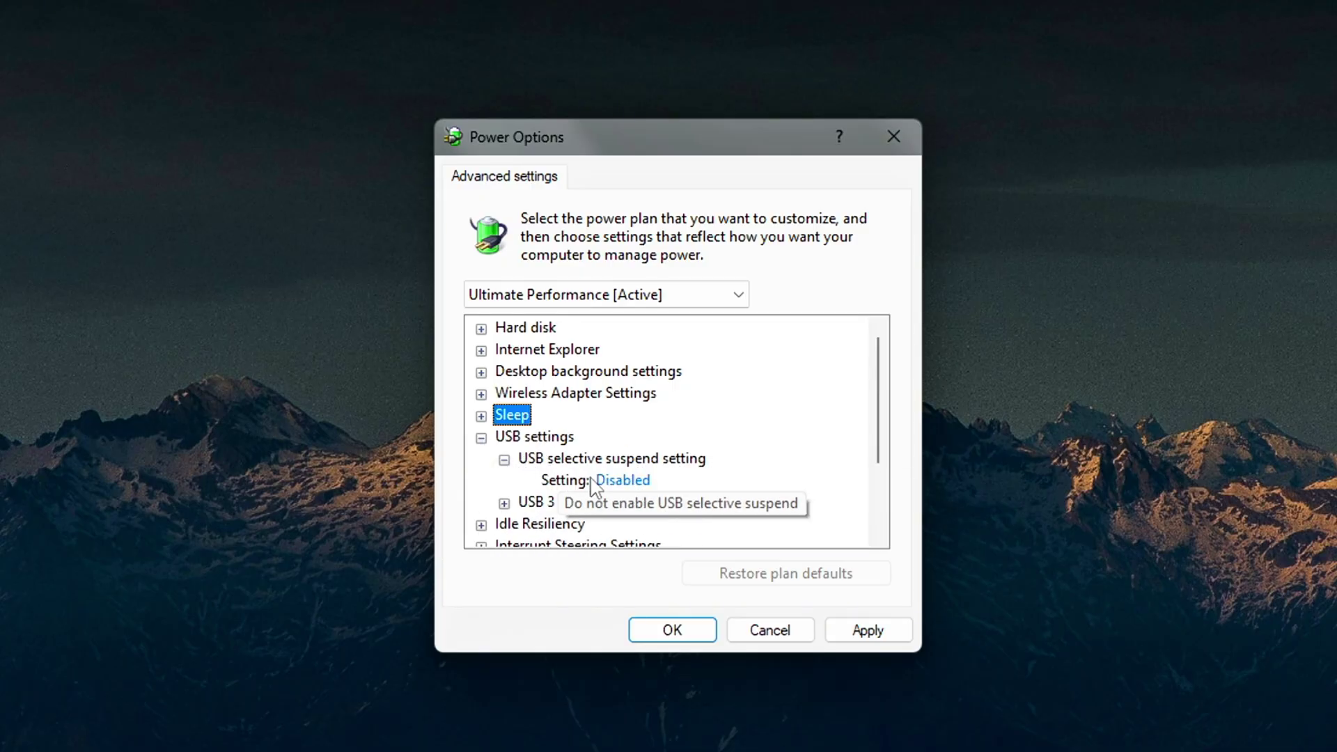
{"action": "left_click", "coordinate": [630, 482]}
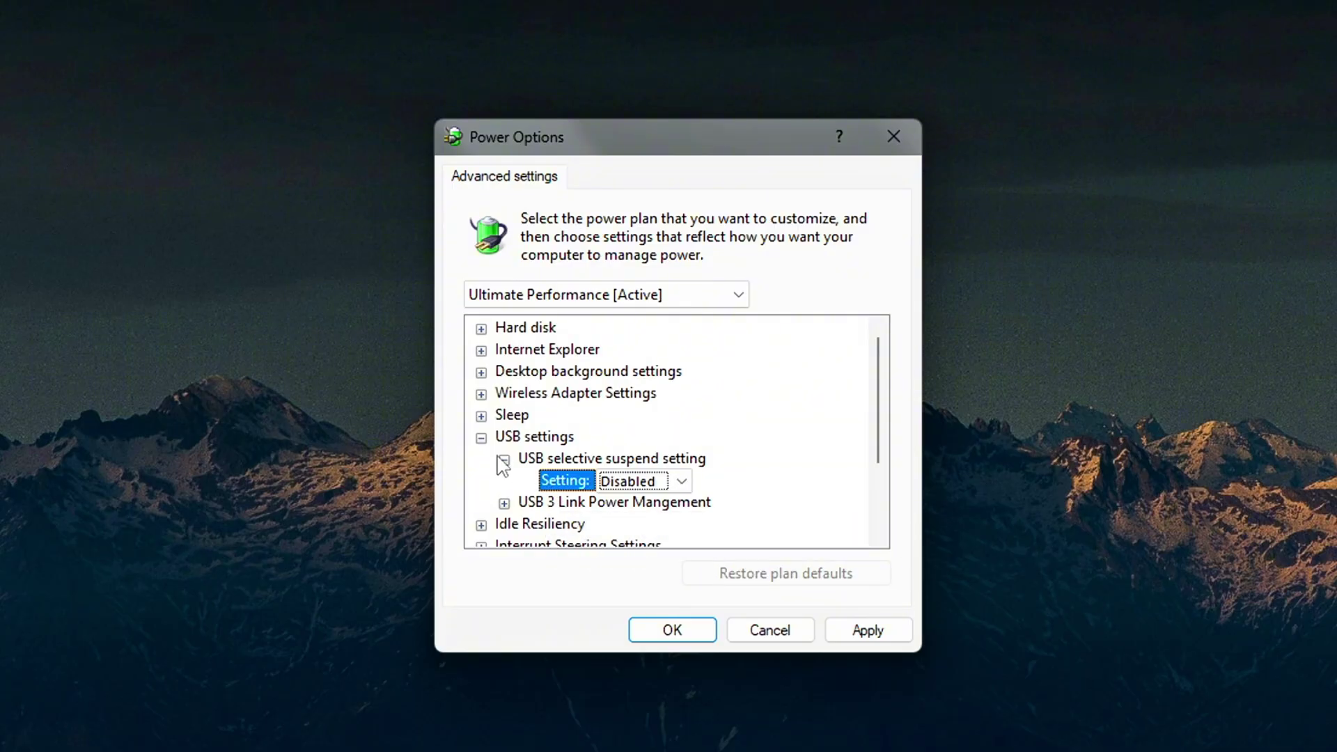
{"action": "left_click", "coordinate": [504, 460]}
Set USB 3 Link Power Management to Off and collapse the USB settings category.
{"action": "left_click", "coordinate": [504, 482]}
{"action": "left_click", "coordinate": [613, 503]}
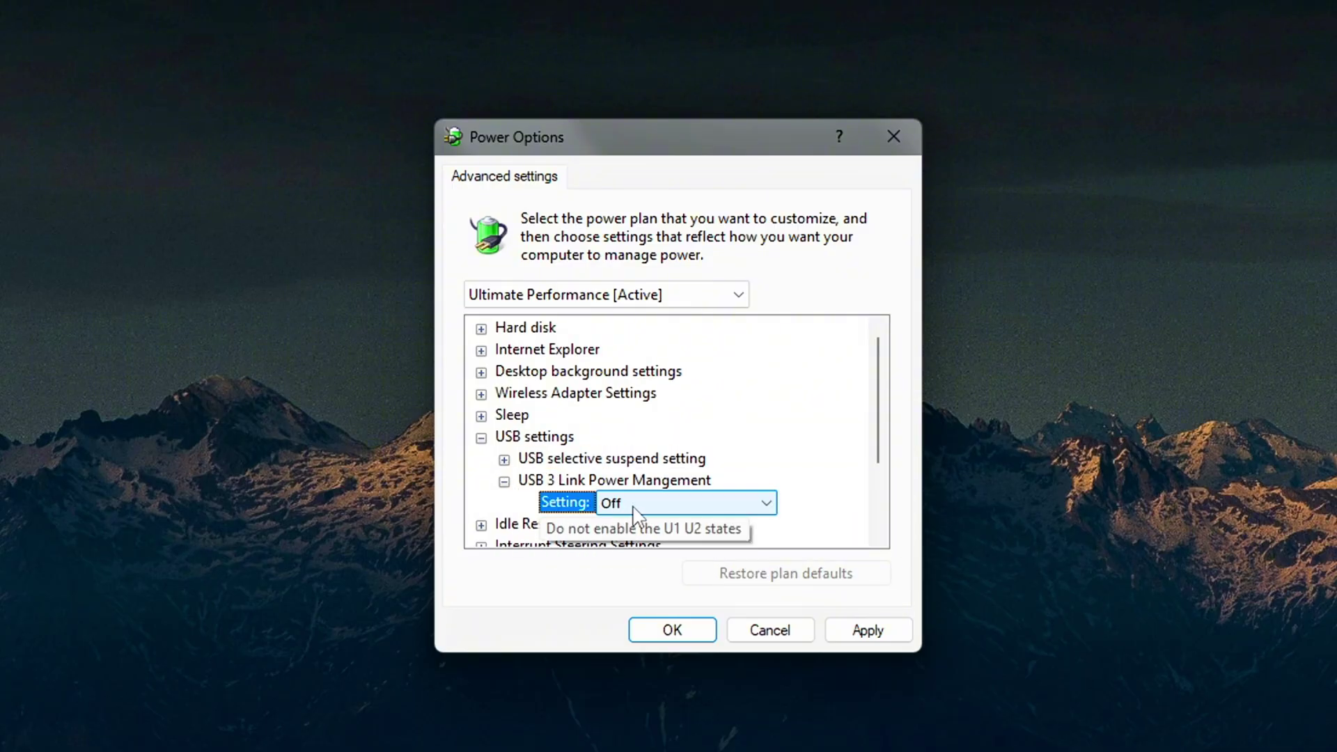
{"action": "left_click", "coordinate": [636, 510]}
{"action": "left_click", "coordinate": [630, 516]}
{"action": "left_click", "coordinate": [504, 482]}
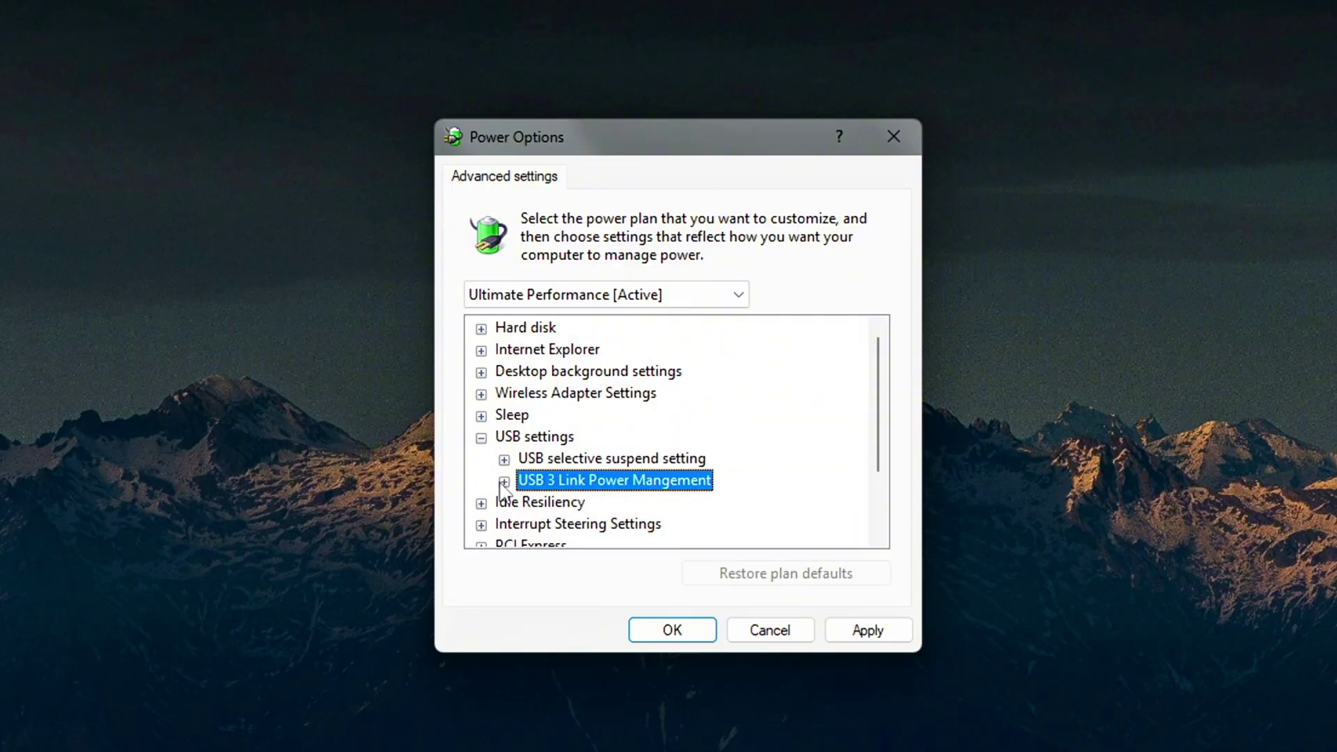
{"action": "left_click", "coordinate": [482, 437]}
Set Link State Power Management under PCI Express to Off and collapse that category.
{"action": "left_click", "coordinate": [482, 460]}
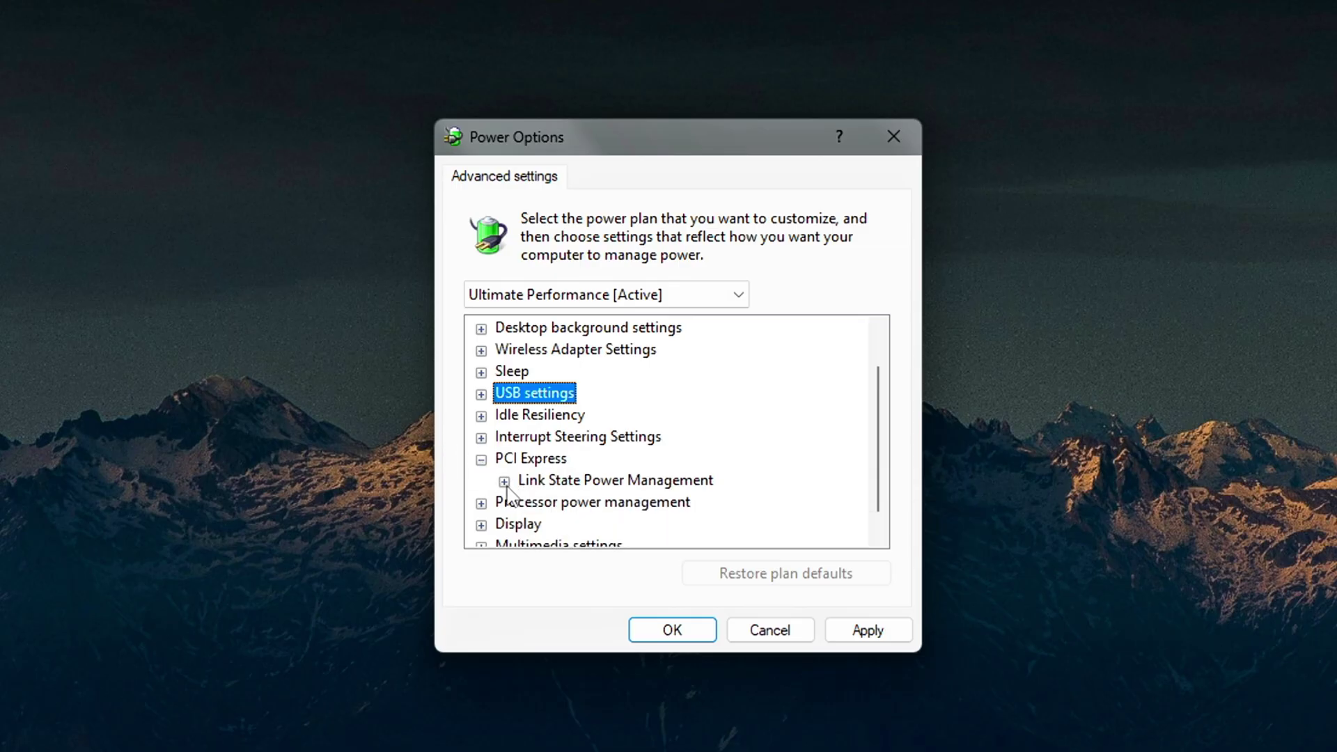
{"action": "left_click", "coordinate": [505, 482]}
{"action": "left_click", "coordinate": [570, 503]}
{"action": "left_click", "coordinate": [659, 504]}
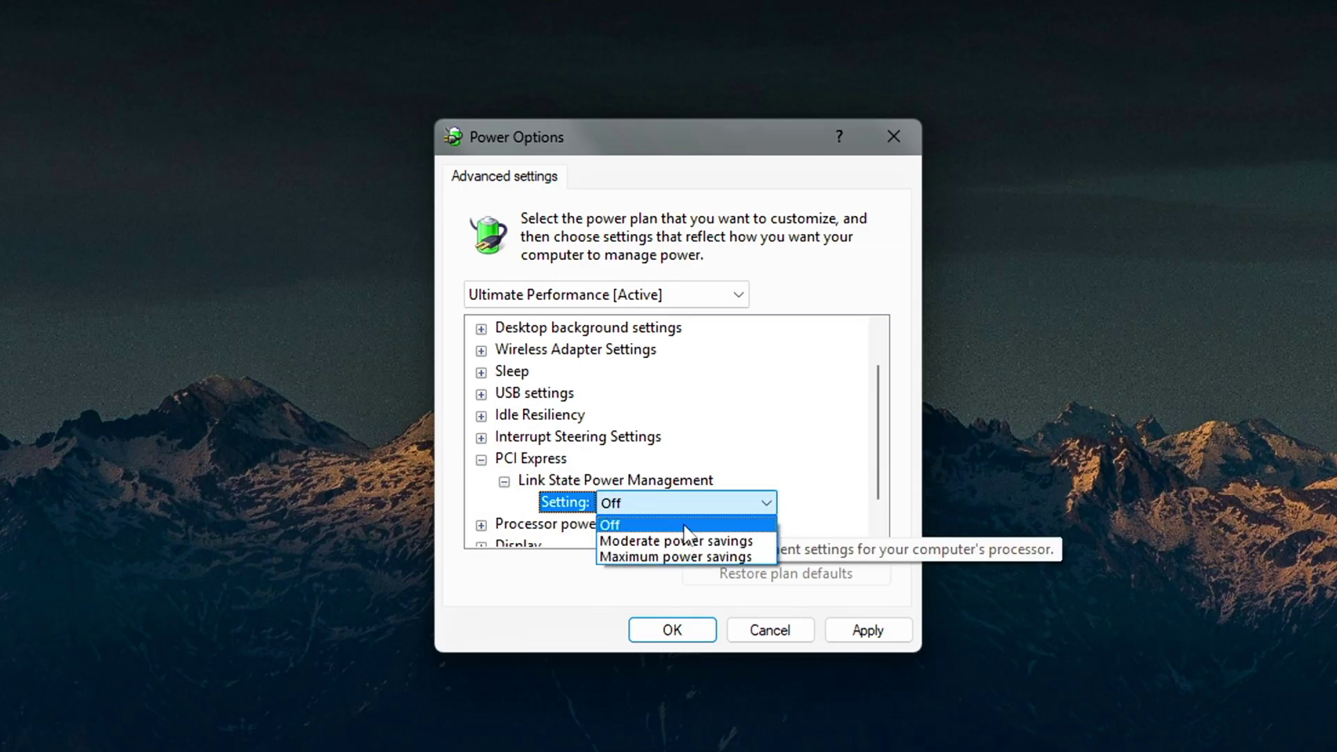
{"action": "left_click", "coordinate": [683, 523]}
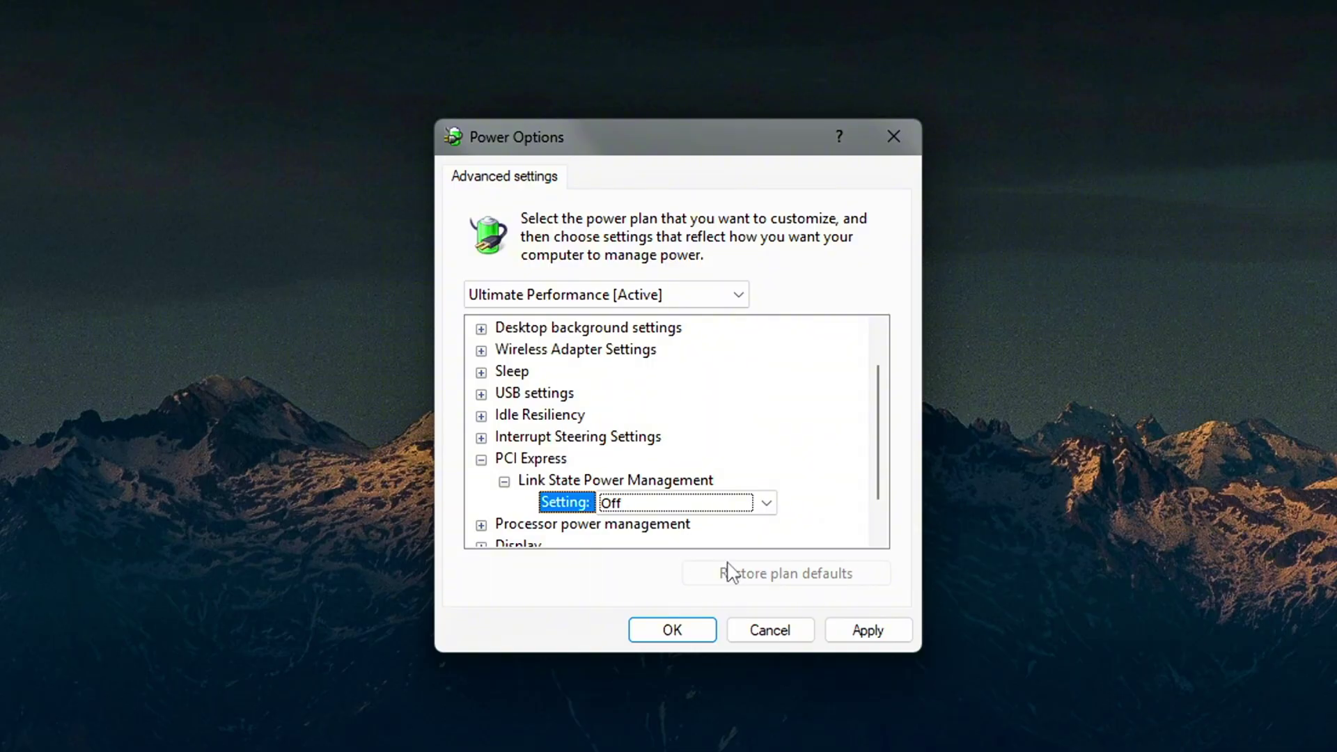
{"action": "left_click", "coordinate": [481, 459]}
{"action": "left_click", "coordinate": [919, 743]}
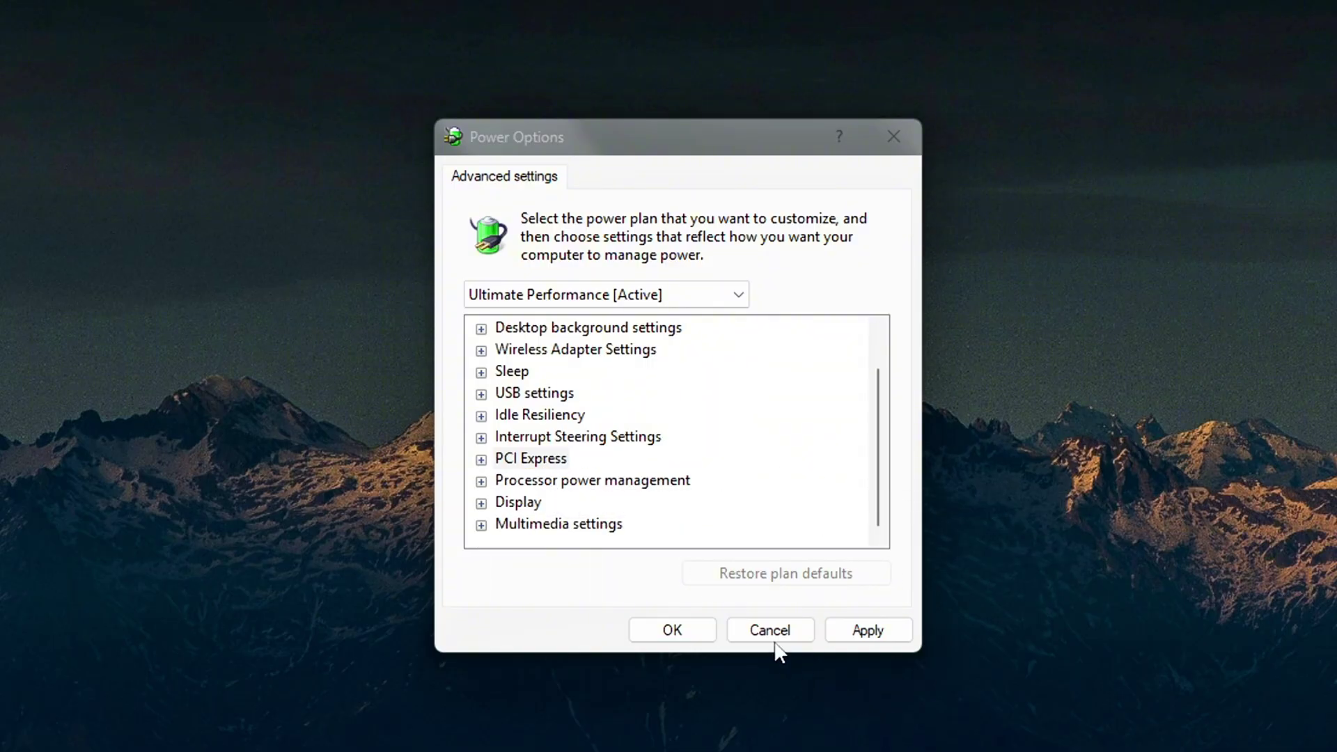
Set IO coalescing timeout under Idle Resiliency to 0 milliseconds and collapse that setting.
{"action": "left_click", "coordinate": [480, 482]}
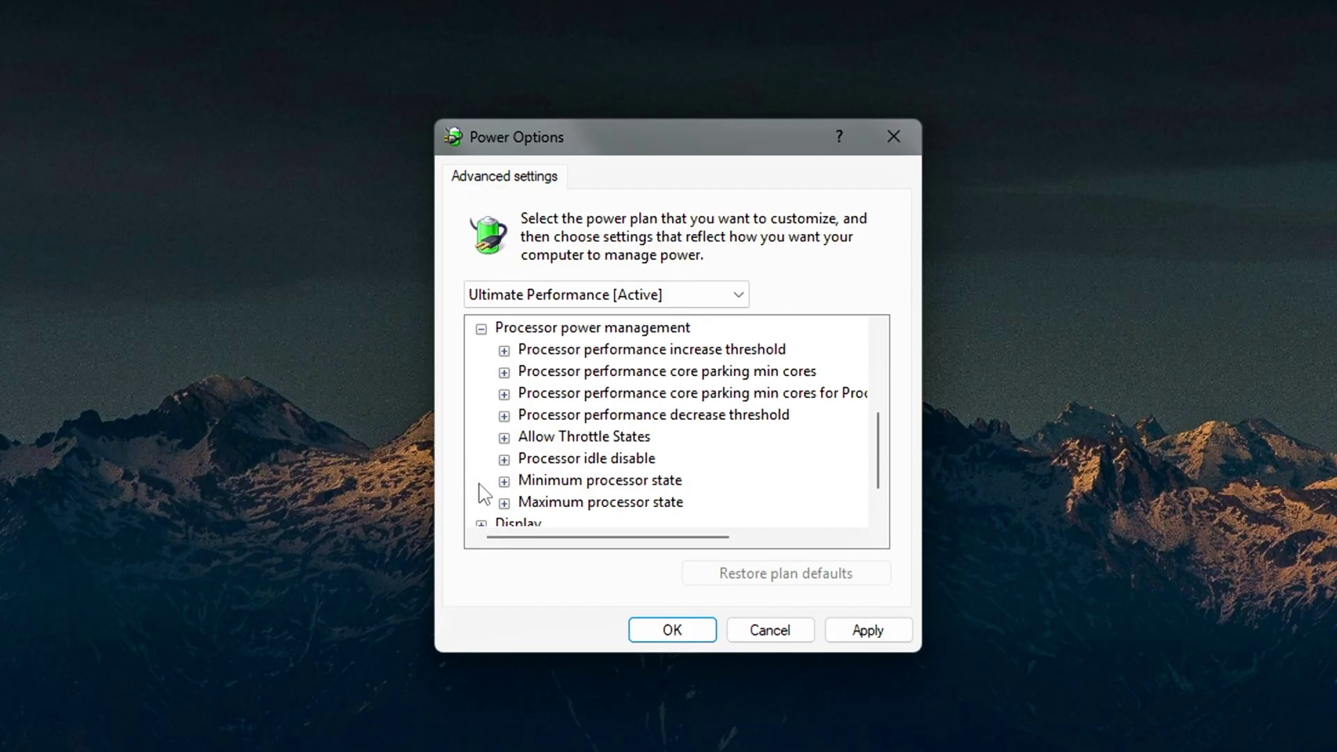
{"action": "left_click", "coordinate": [481, 329]}
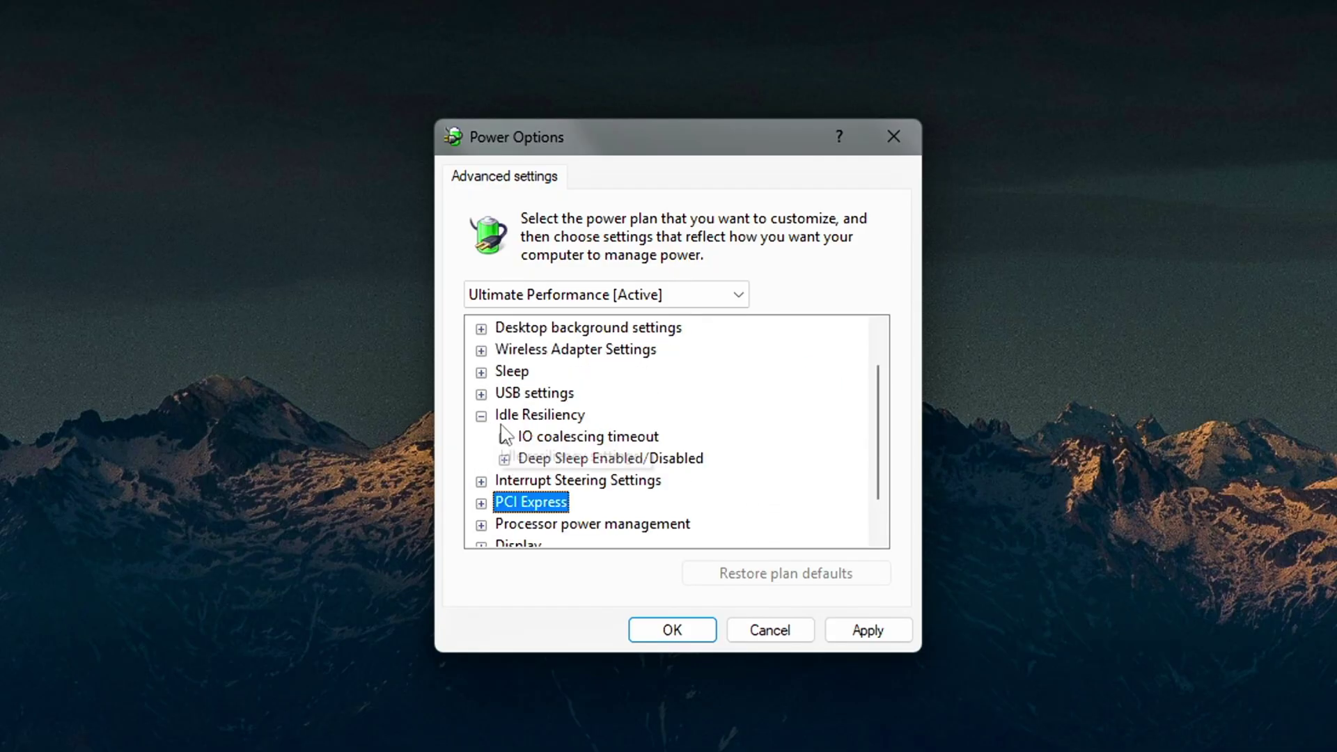
{"action": "left_click", "coordinate": [529, 437]}
{"action": "left_click", "coordinate": [504, 438]}
{"action": "left_click", "coordinate": [613, 460]}
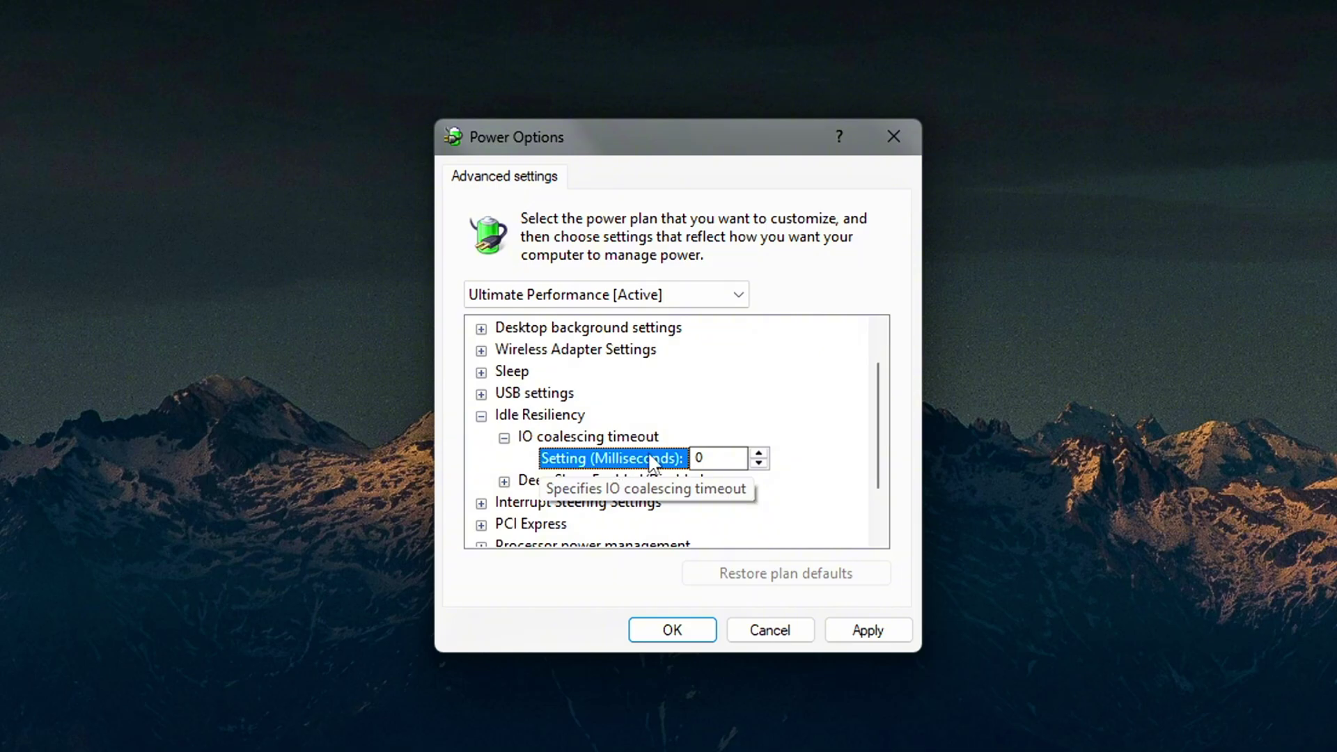
{"action": "left_click", "coordinate": [717, 458]}
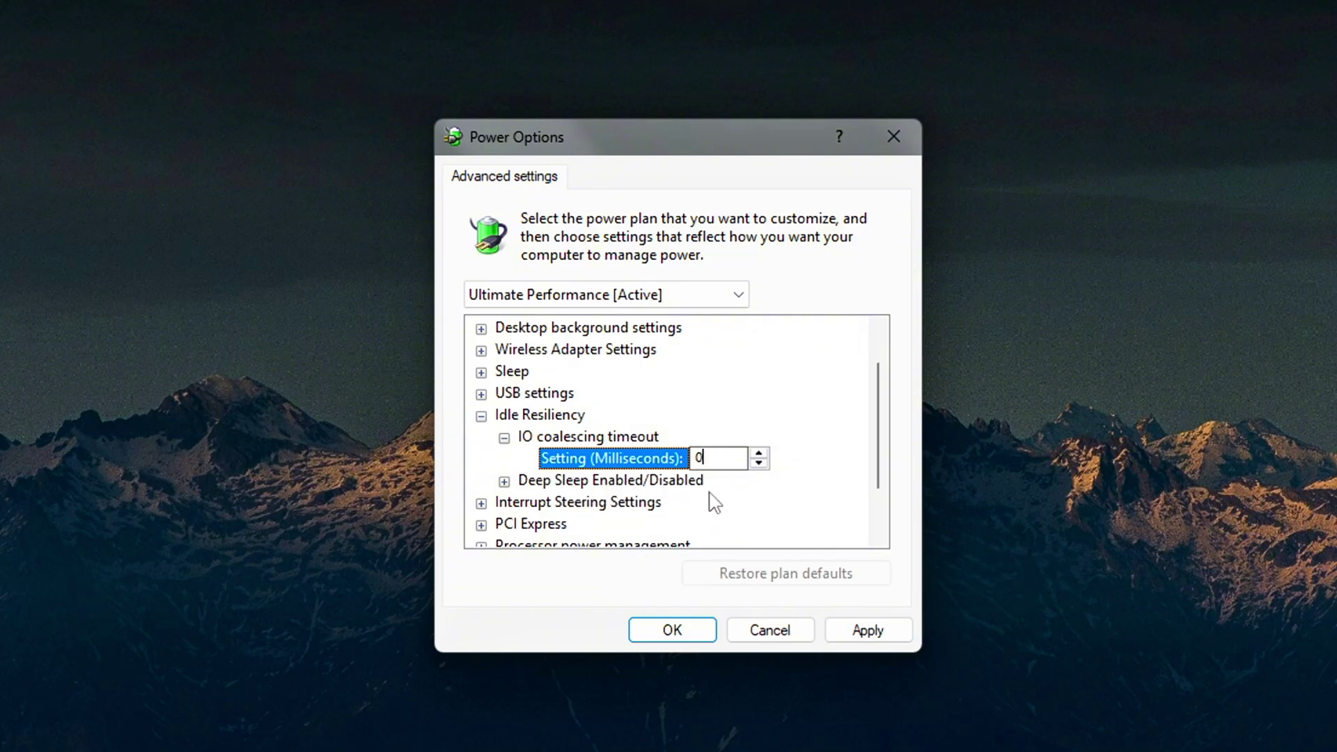
{"action": "left_click", "coordinate": [505, 438]}
{"action": "left_click", "coordinate": [509, 416]}
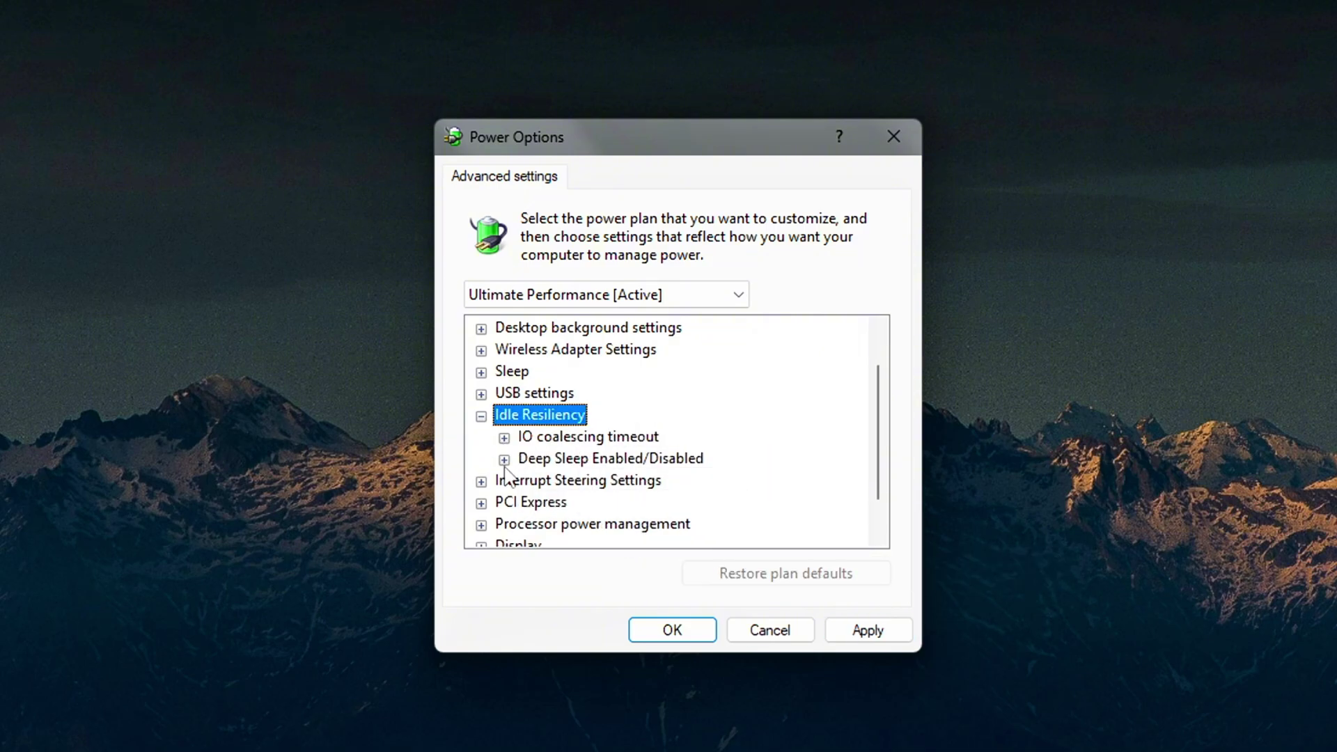
Set Deep Sleep Enabled/Disabled under Idle Resiliency to Deep Sleep Disabled and collapse that setting.
{"action": "left_click", "coordinate": [504, 460]}
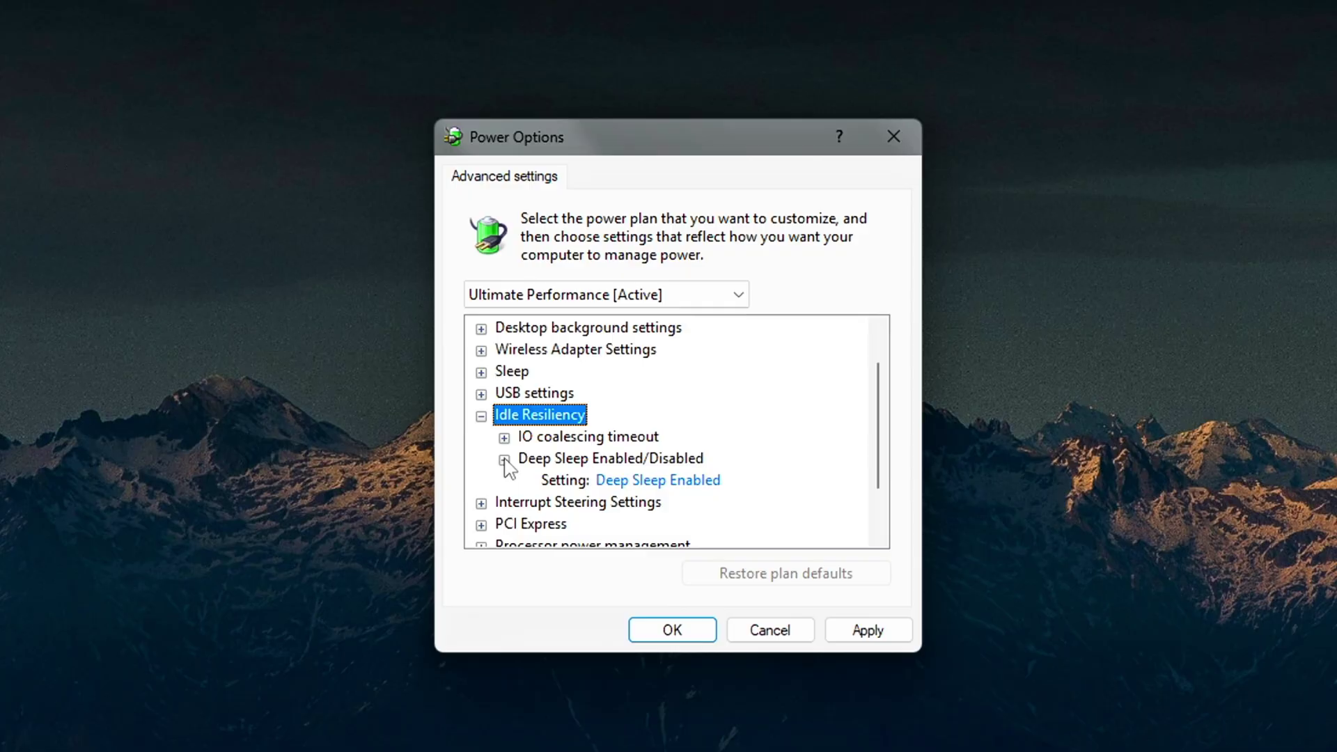
{"action": "left_click", "coordinate": [646, 481]}
{"action": "left_click", "coordinate": [646, 481]}
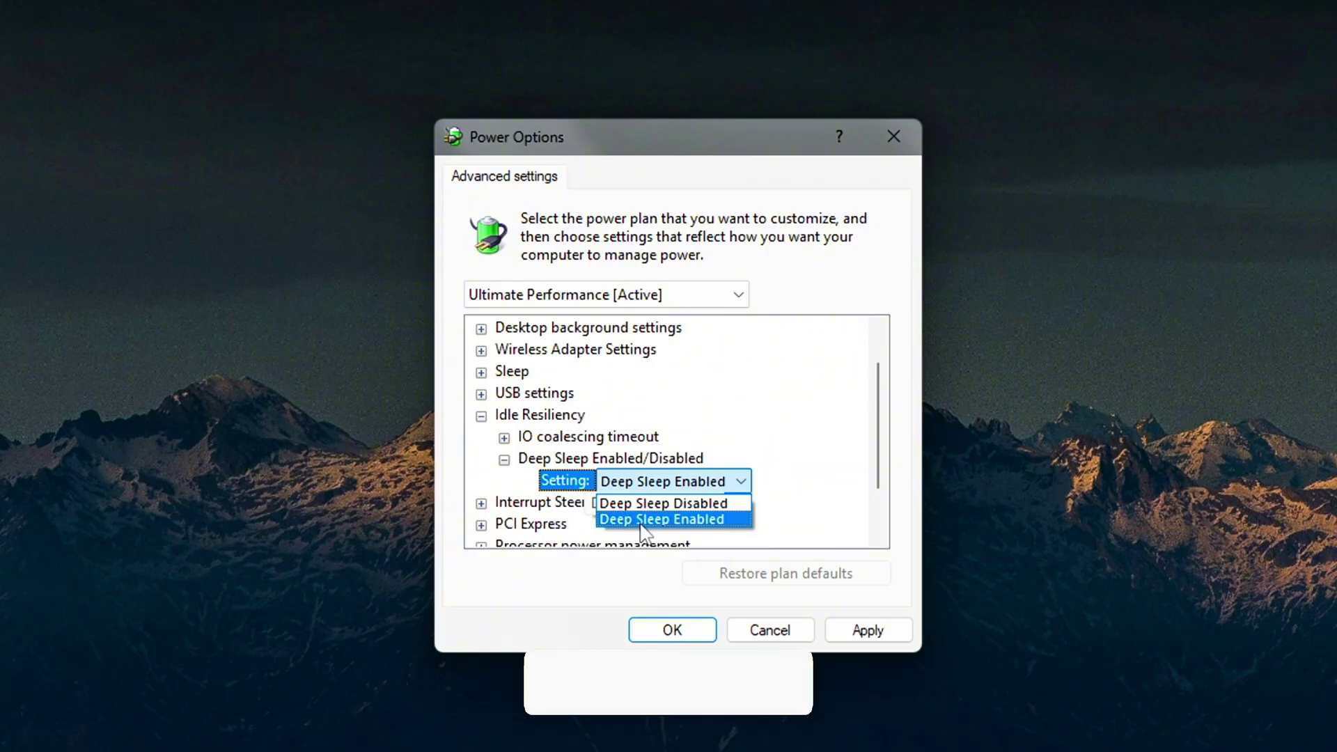
{"action": "left_click", "coordinate": [631, 503]}
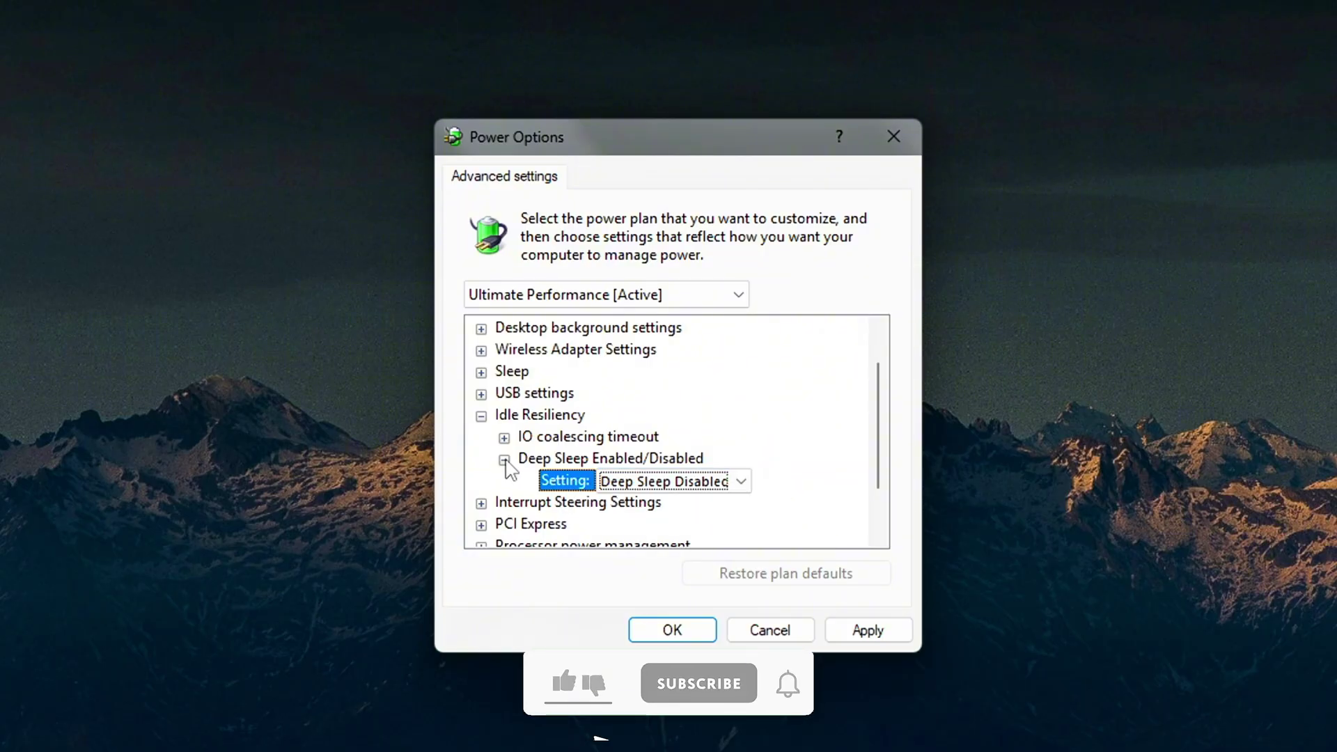
{"action": "left_click", "coordinate": [504, 460]}
Set Minimum processor state and Maximum processor state under Processor power management to 100% and collapse both settings.
{"action": "left_click", "coordinate": [482, 523]}
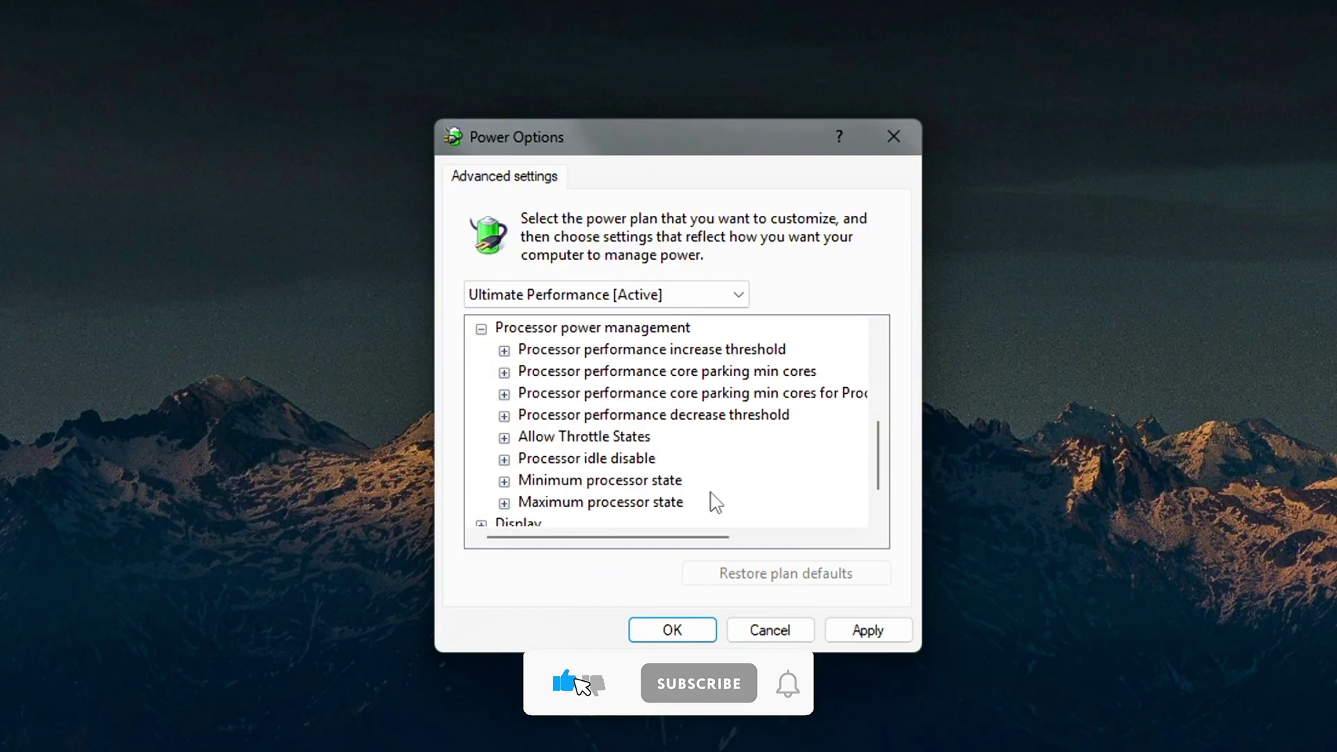
{"action": "left_click", "coordinate": [505, 482]}
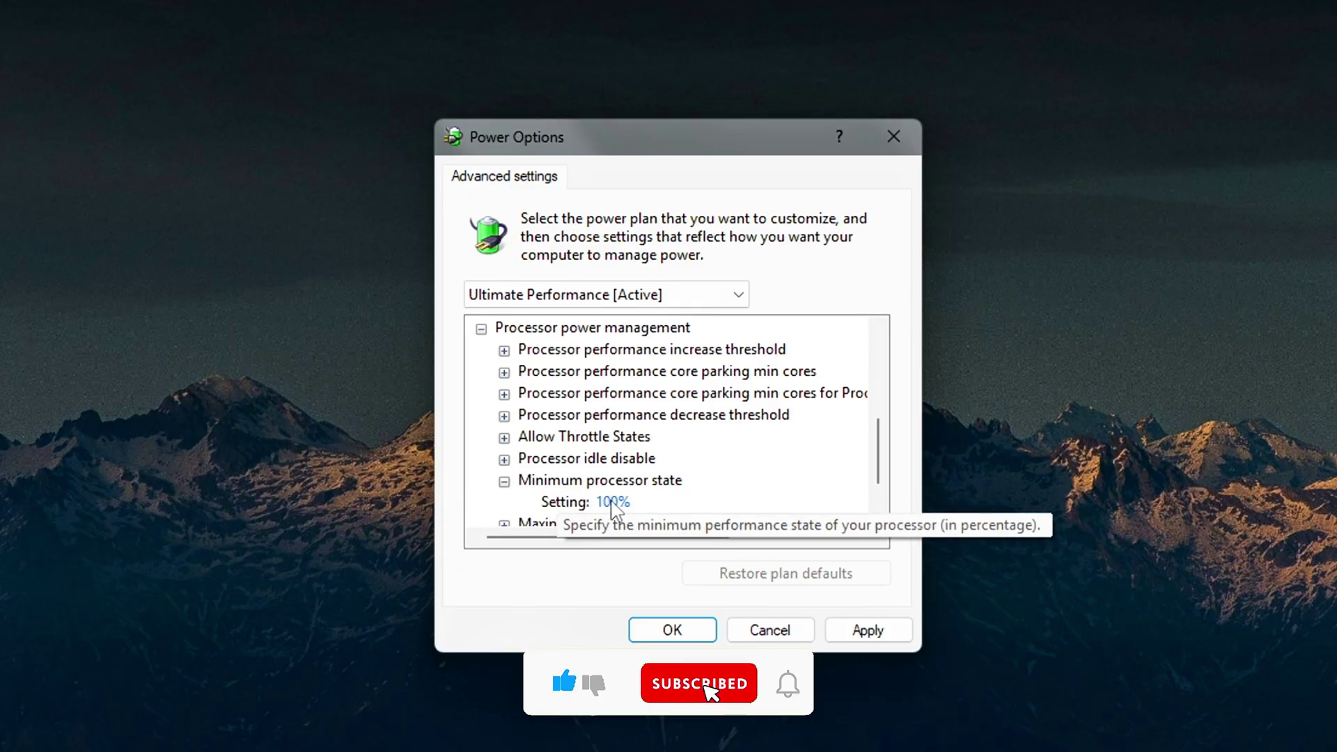
{"action": "scroll", "coordinate": [557, 499], "scroll_direction": "down", "scroll_amount": 1}
{"action": "left_click", "coordinate": [504, 459]}
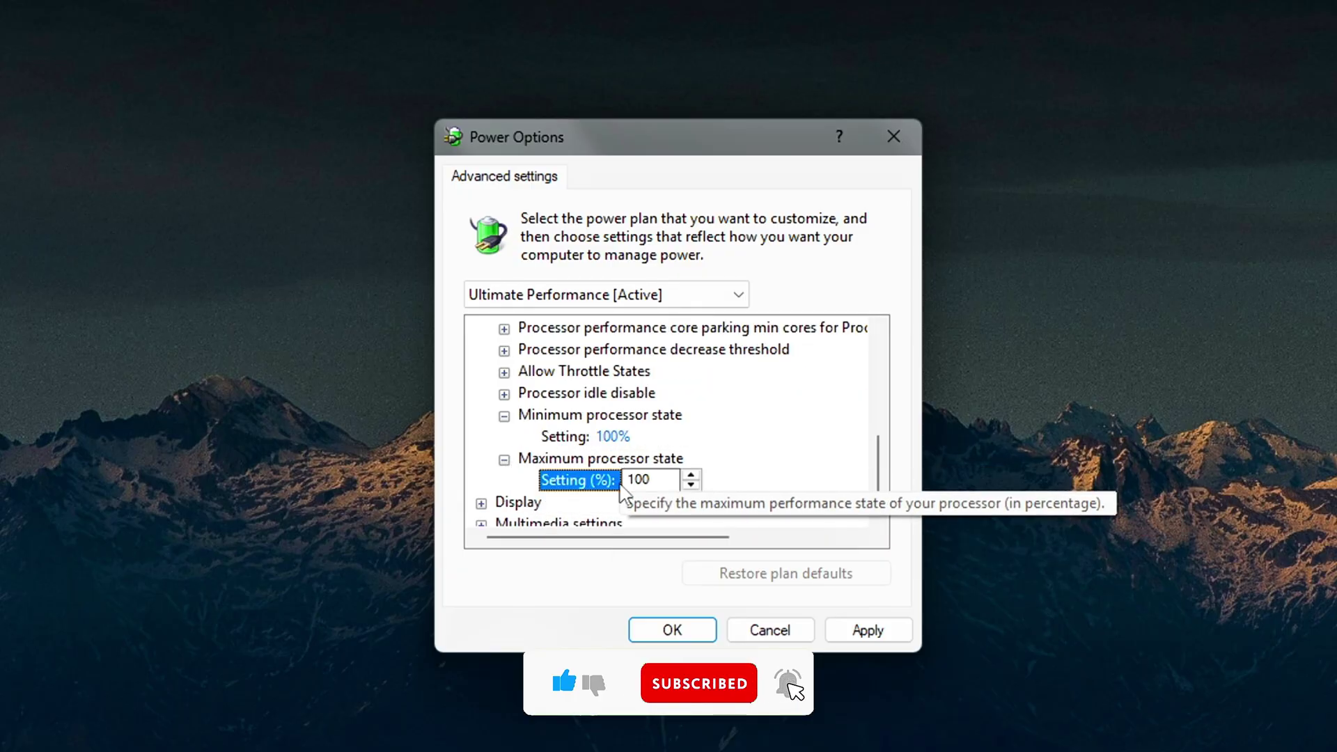
{"action": "left_click", "coordinate": [613, 437]}
{"action": "left_click", "coordinate": [505, 416]}
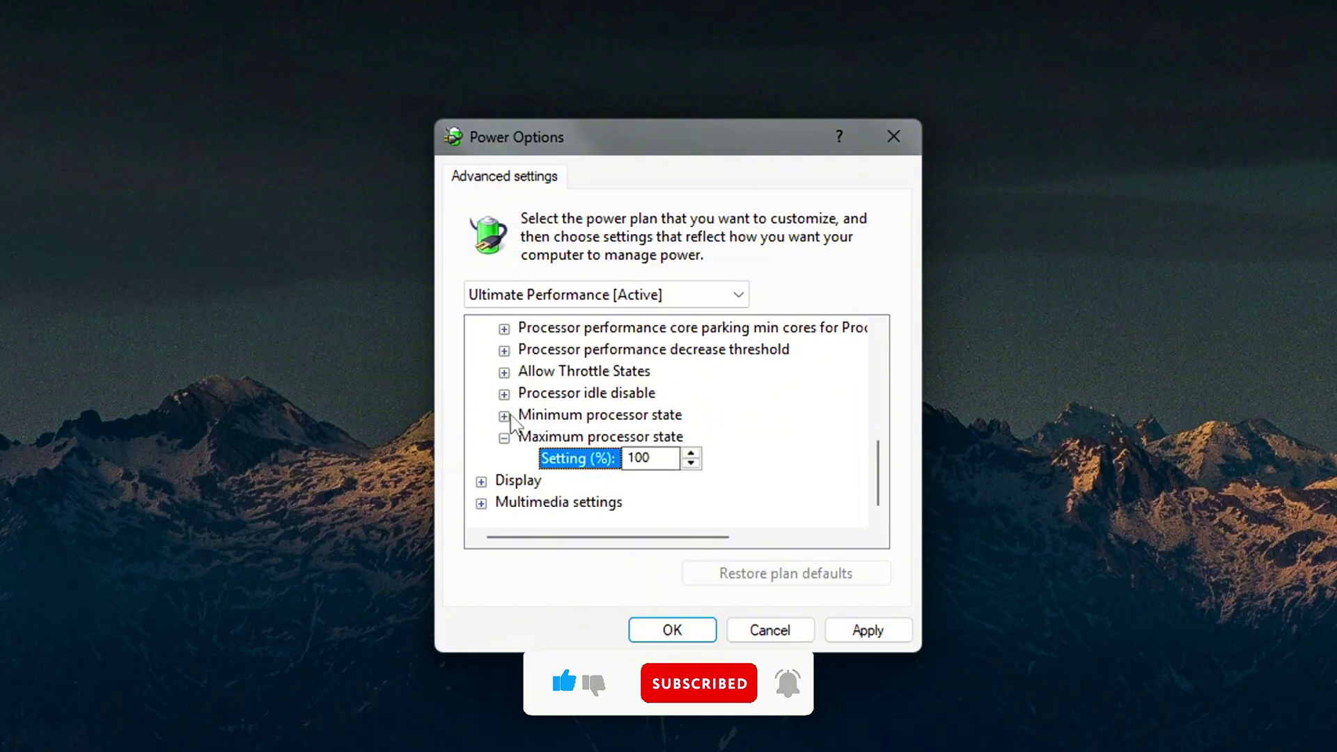
{"action": "left_click", "coordinate": [505, 441]}
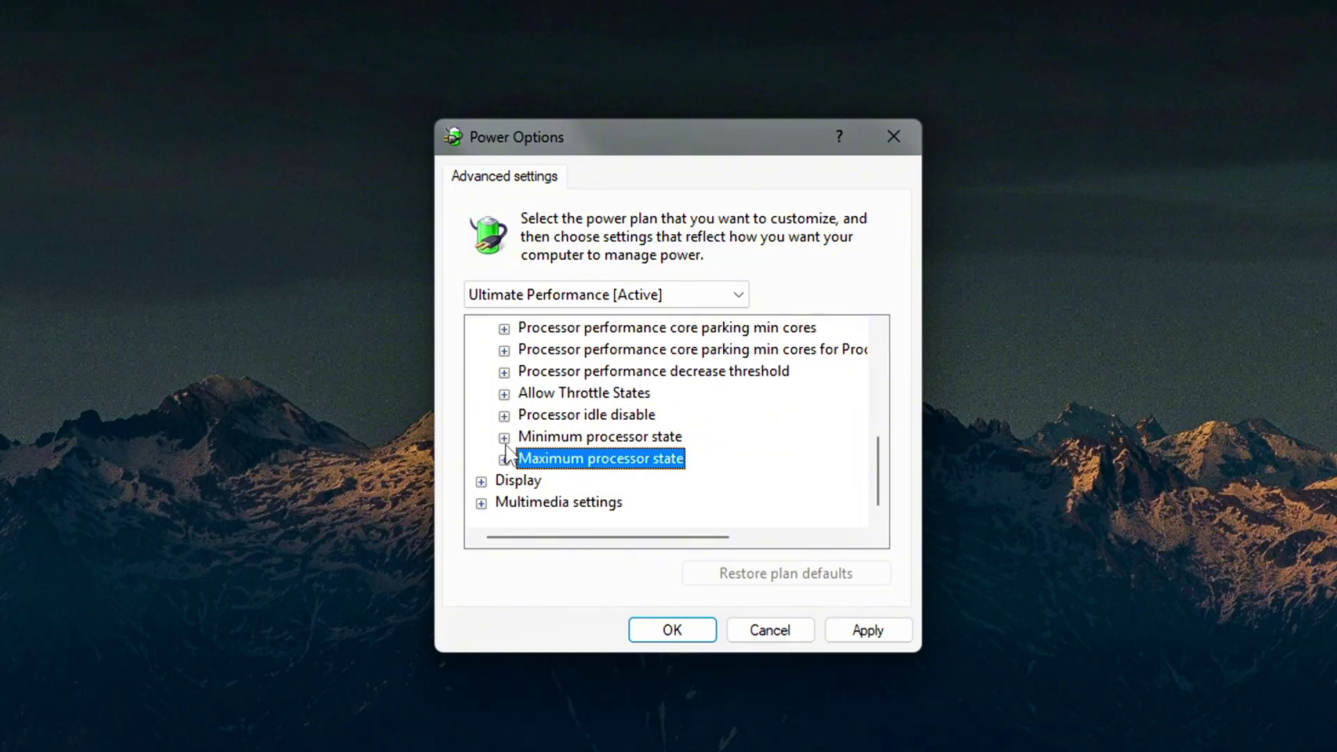
Set Processor idle disable under Processor power management to Disable idle and collapse that setting.
{"action": "scroll", "coordinate": [508, 463], "scroll_direction": "up", "scroll_amount": 1}
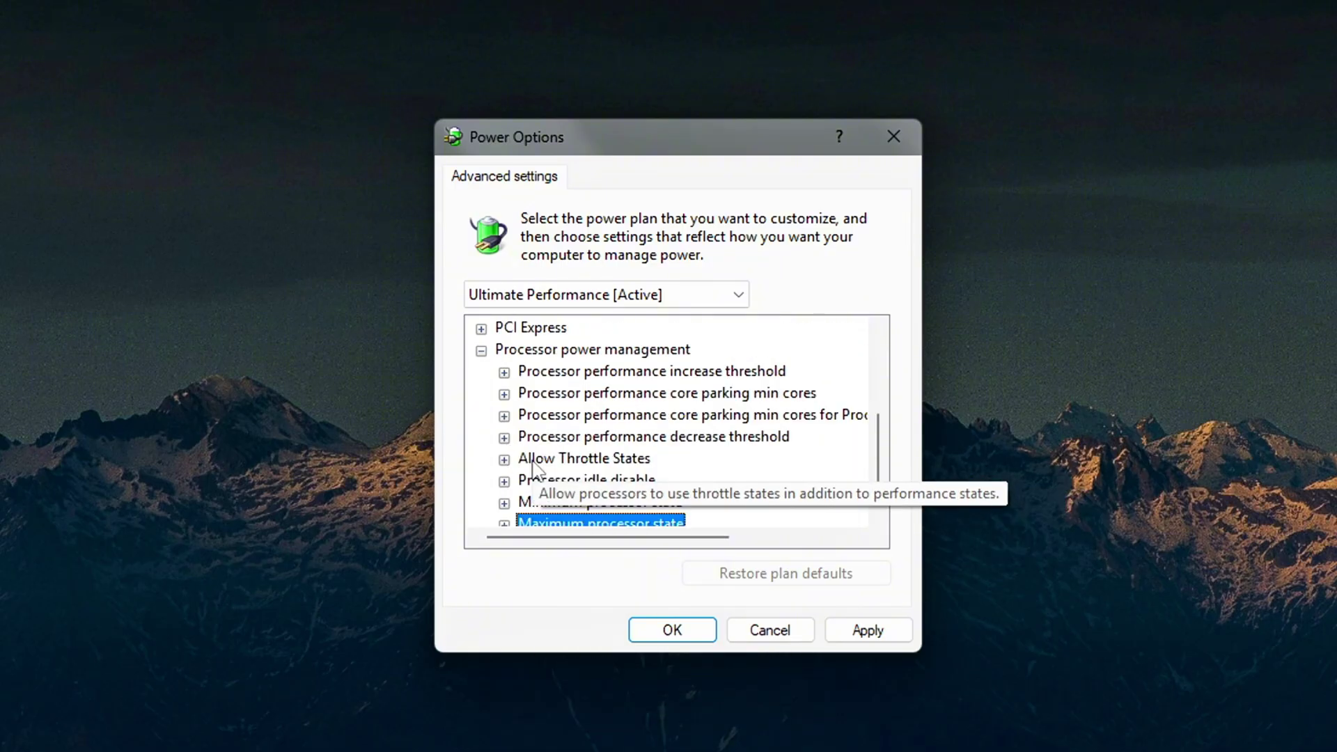
{"action": "left_click", "coordinate": [505, 482]}
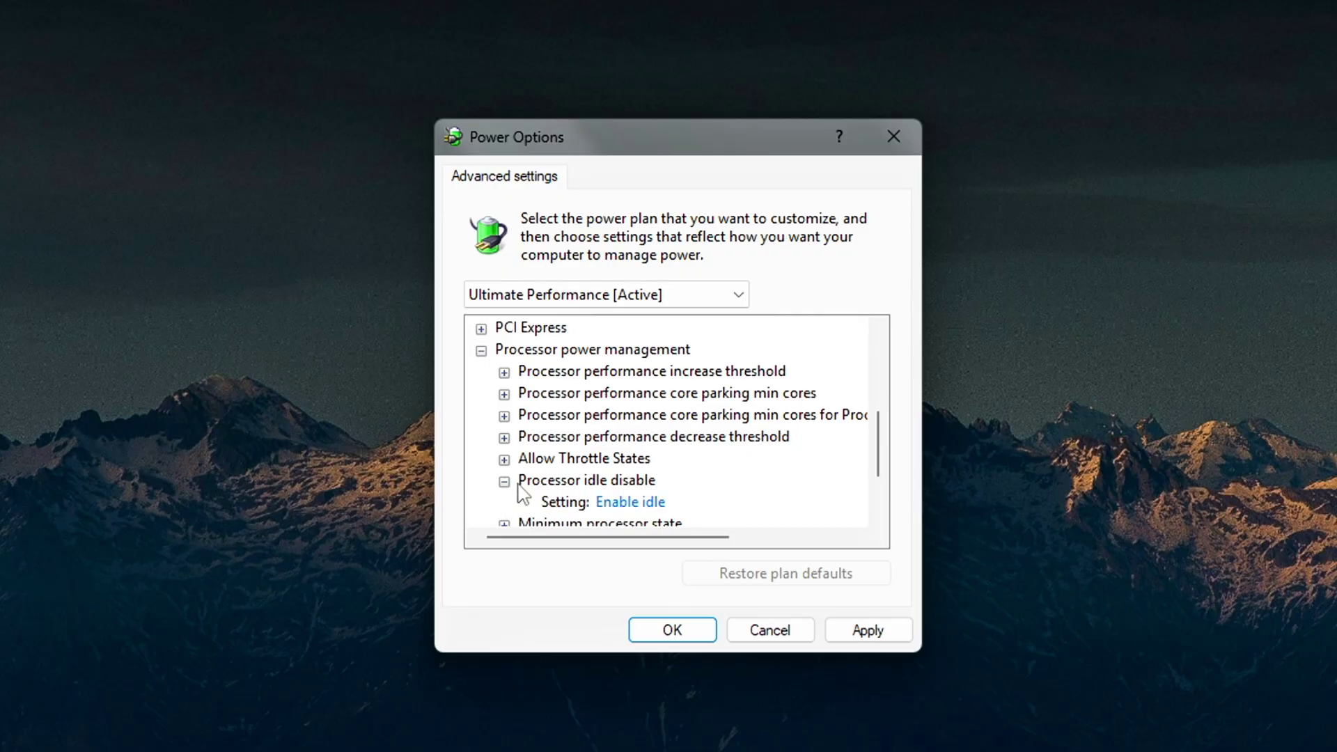
{"action": "left_click", "coordinate": [621, 504]}
{"action": "left_click", "coordinate": [624, 506]}
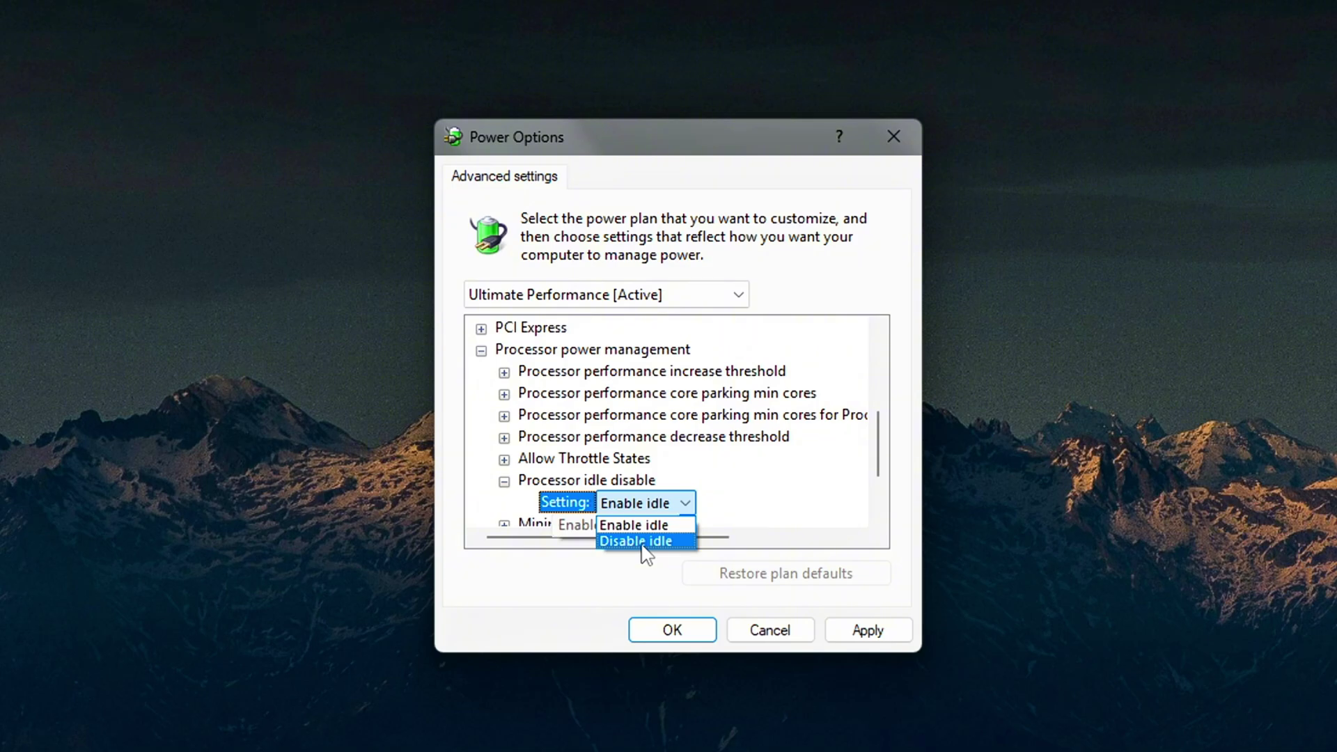
{"action": "left_click", "coordinate": [637, 542]}
{"action": "left_click", "coordinate": [504, 482]}
Open the Processor performance increase threshold value for editing and set Processor performance decrease threshold to 100%.
{"action": "left_click", "coordinate": [504, 373]}
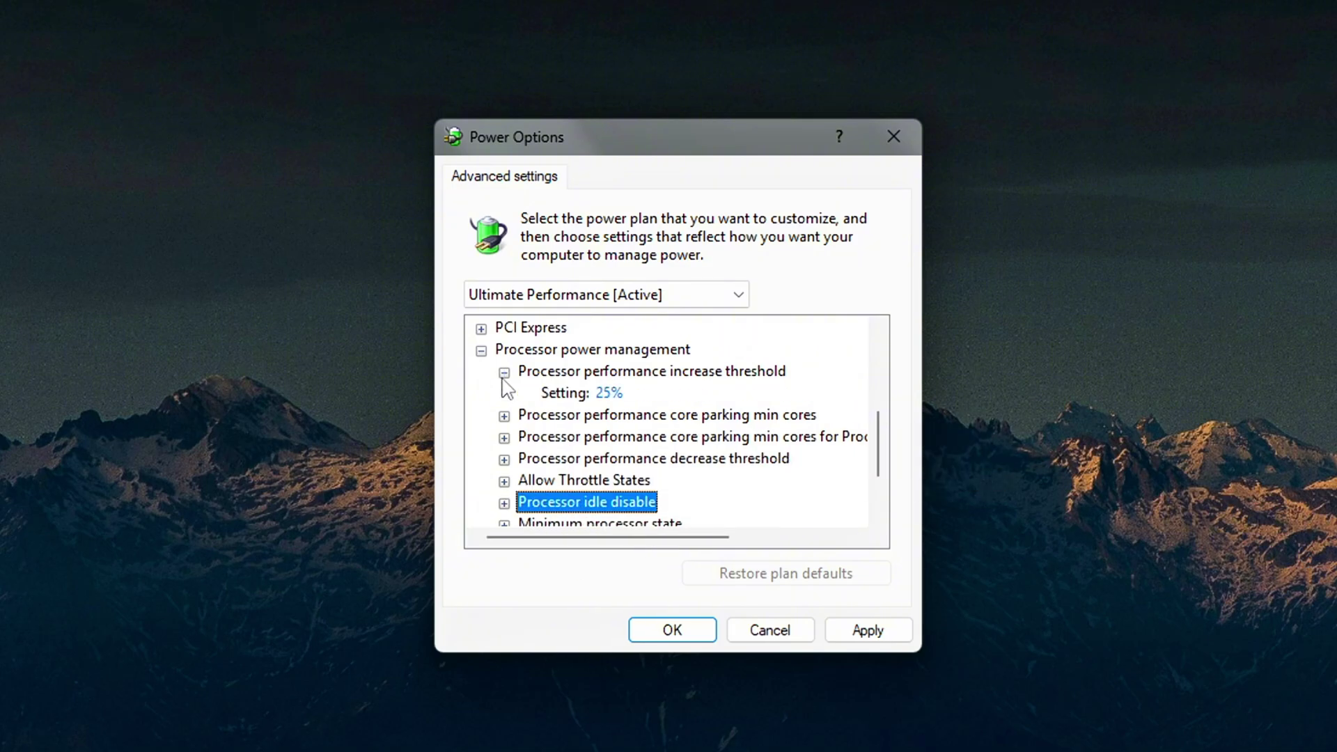
{"action": "left_click", "coordinate": [603, 395]}
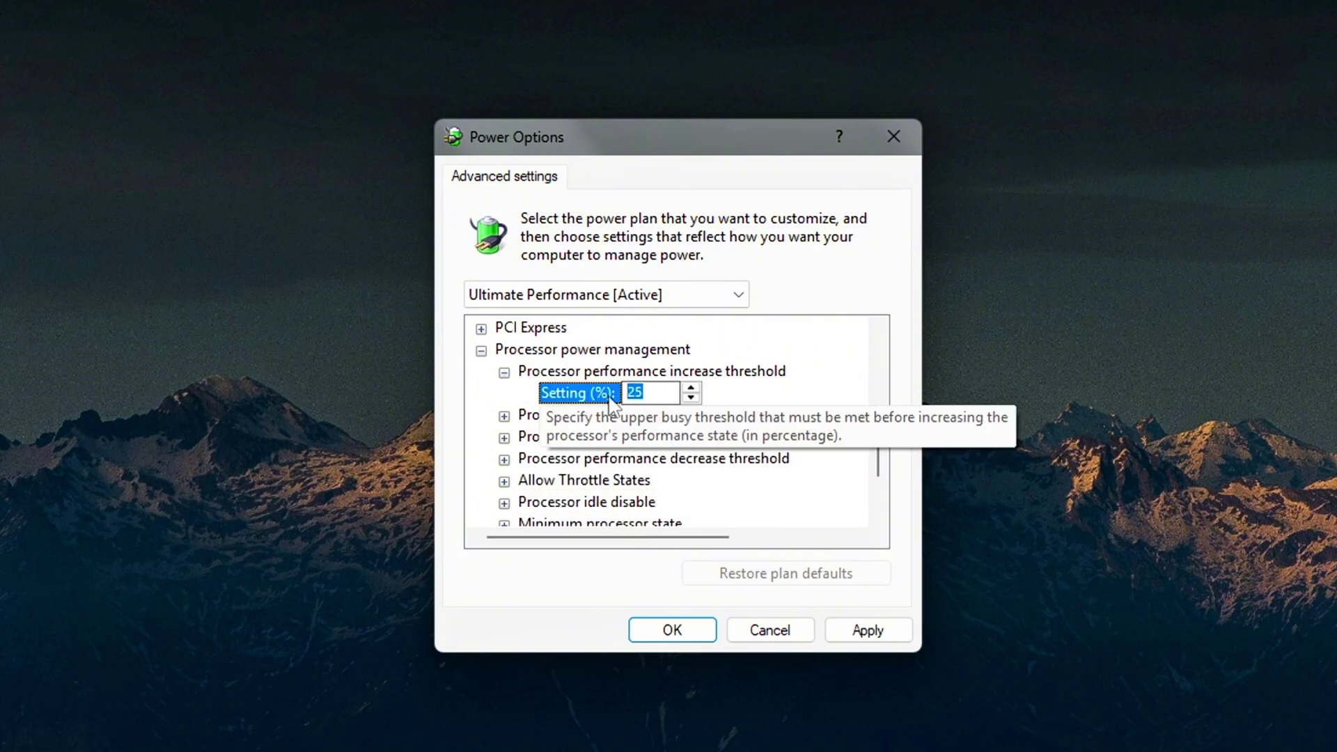
{"action": "left_click", "coordinate": [550, 458]}
{"action": "left_click", "coordinate": [504, 438]}
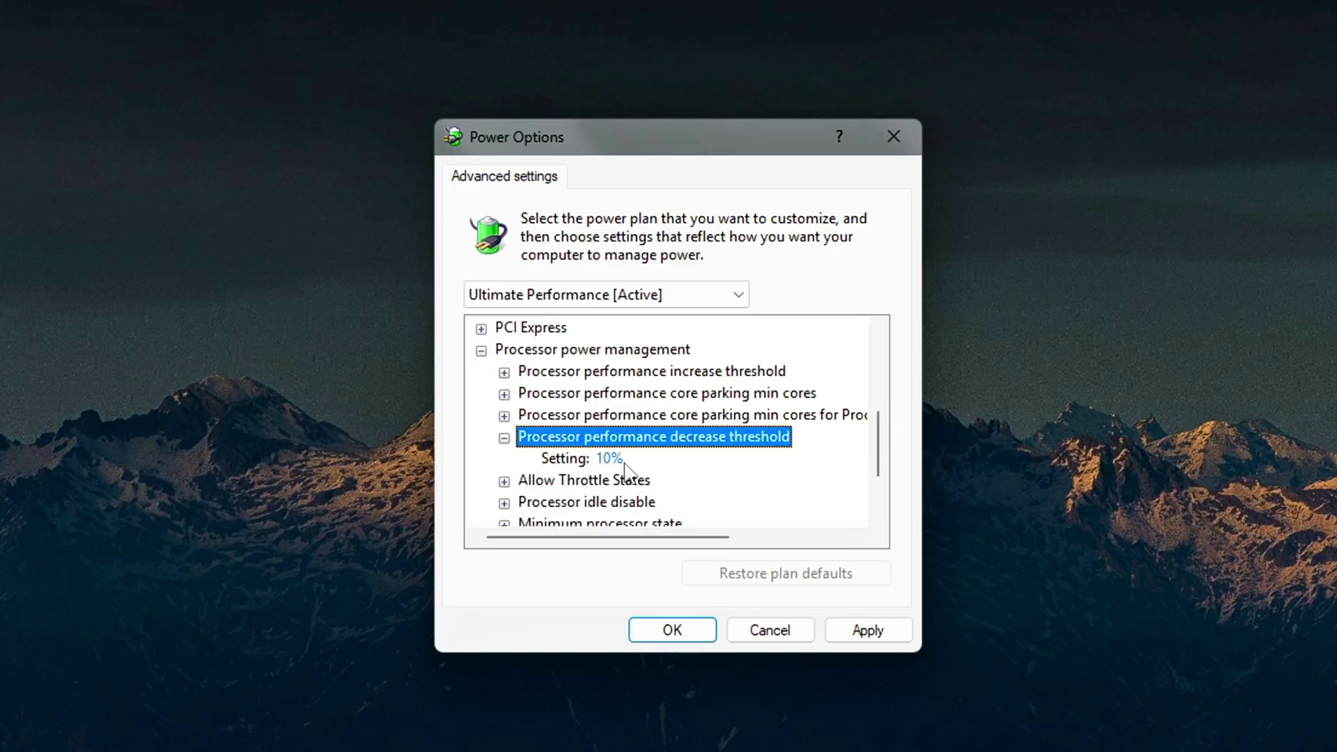
{"action": "left_click", "coordinate": [641, 458]}
{"action": "type", "text": "00"}
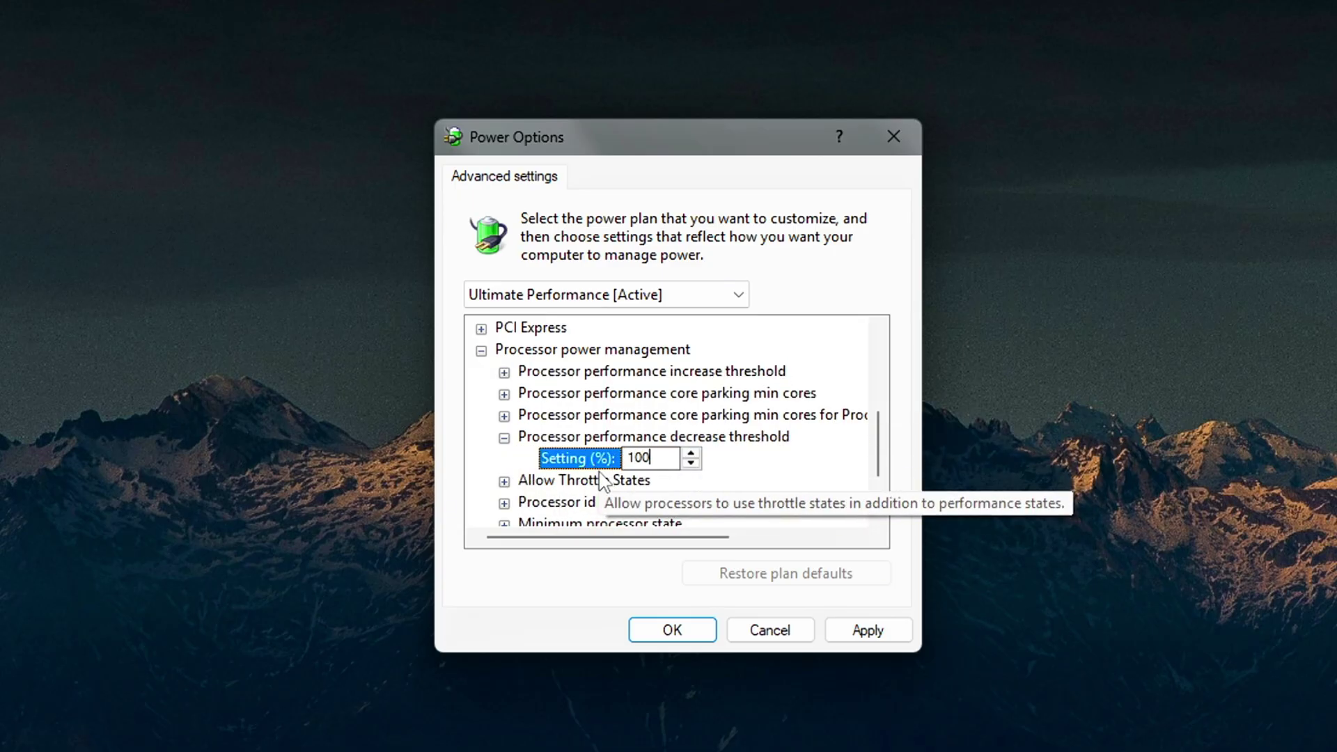
{"action": "left_click", "coordinate": [522, 444]}
{"action": "left_click", "coordinate": [504, 438]}
Set Allow Throttle States under Processor power management to Off, collapse the setting and collapse the whole group.
{"action": "left_click", "coordinate": [504, 460]}
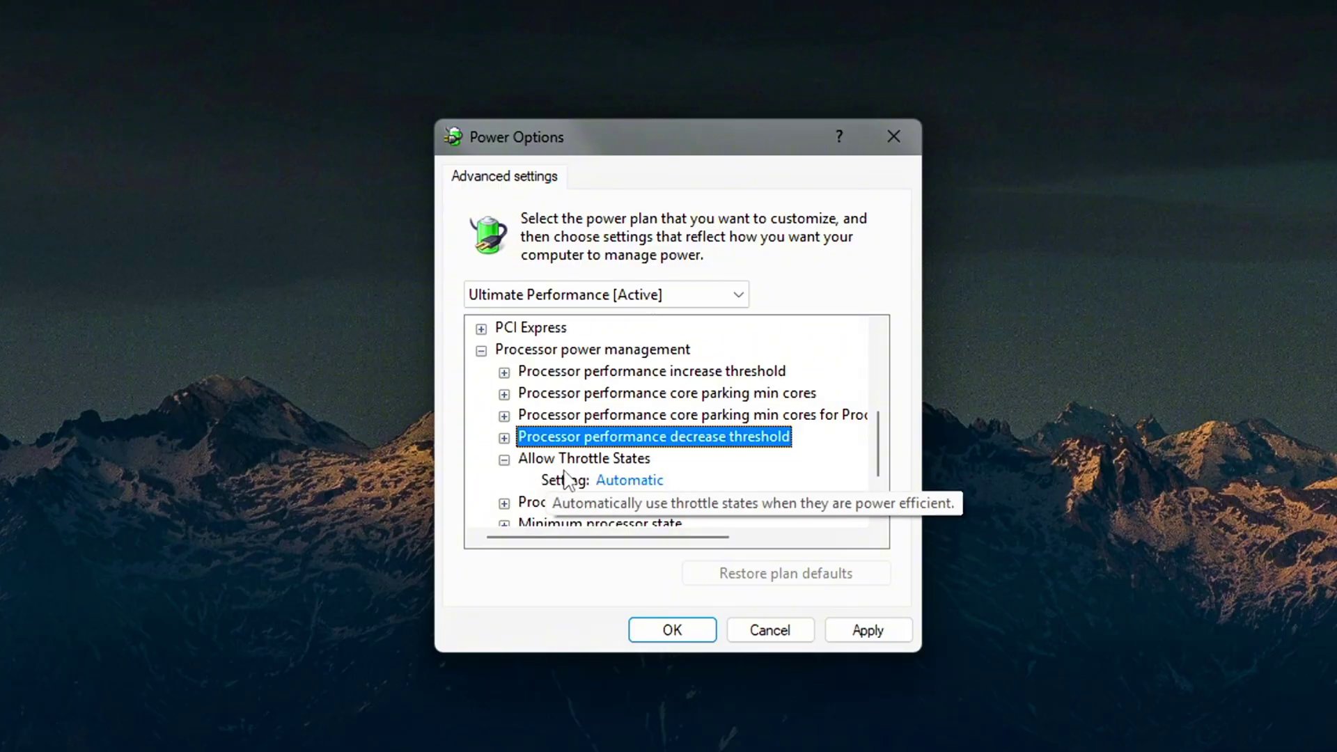
{"action": "left_click", "coordinate": [612, 482]}
{"action": "left_click", "coordinate": [613, 482]}
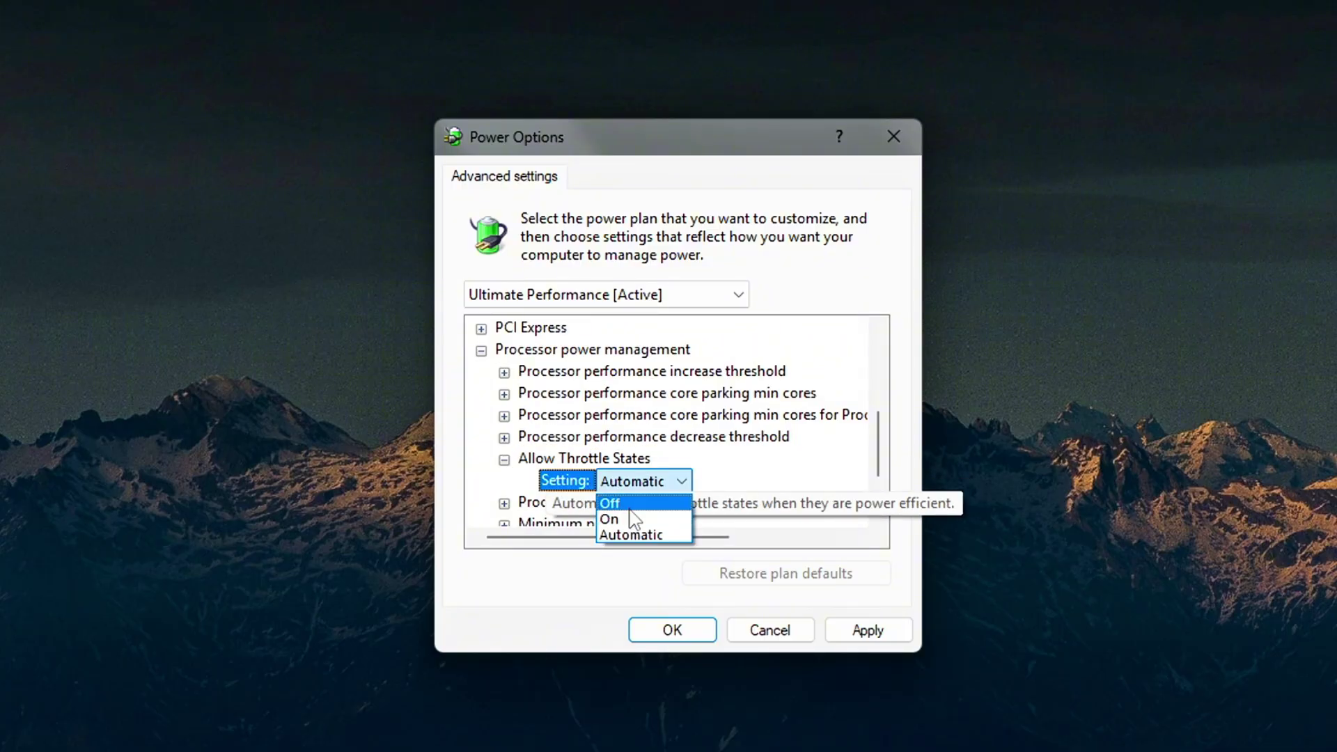
{"action": "left_click", "coordinate": [611, 503]}
{"action": "double_click", "coordinate": [550, 458]}
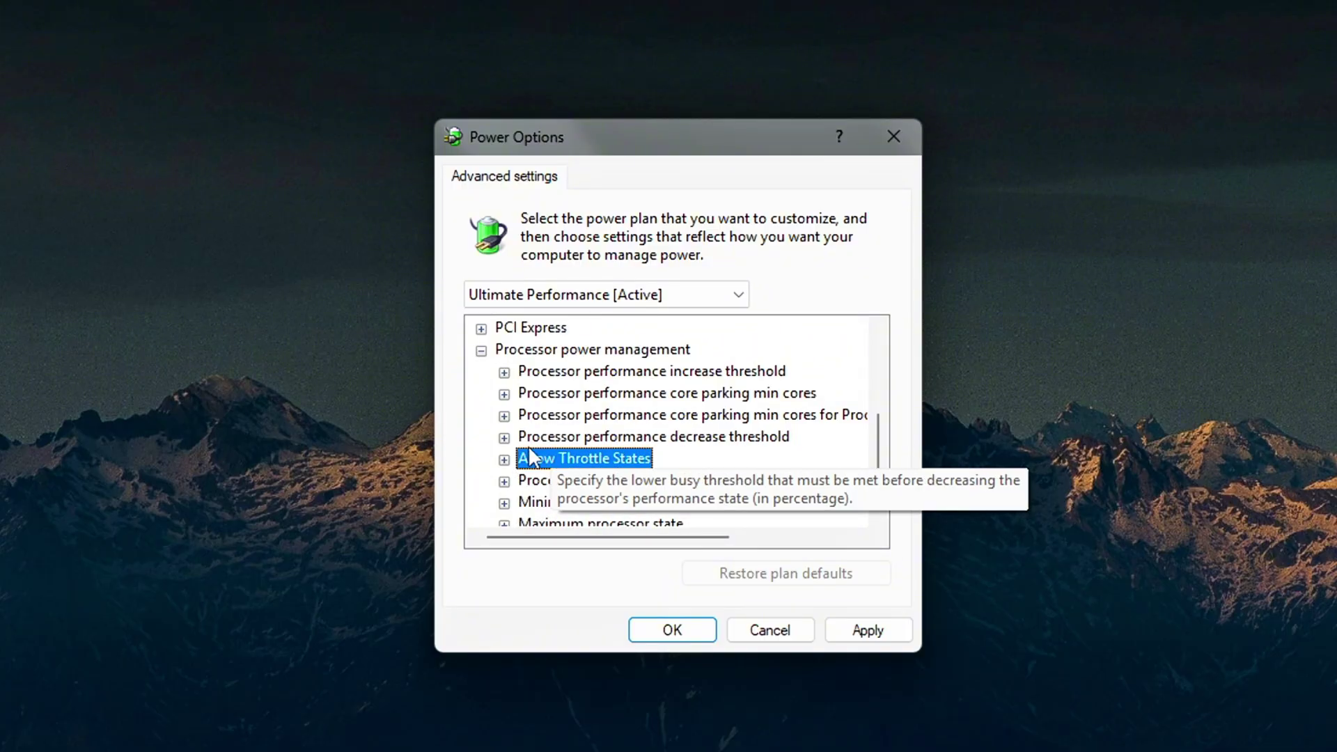
{"action": "left_click", "coordinate": [481, 351]}
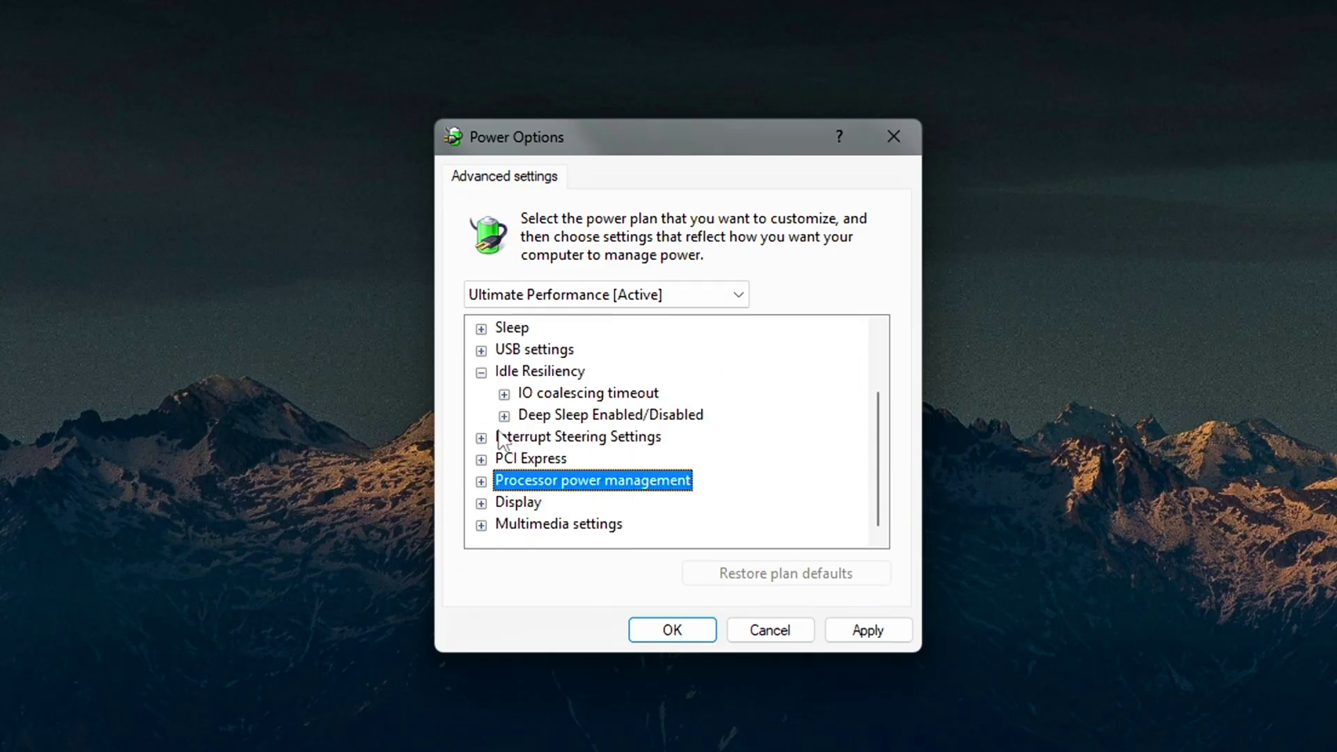
Set Turn off display after under Display to Never and collapse that setting.
{"action": "left_click", "coordinate": [481, 502]}
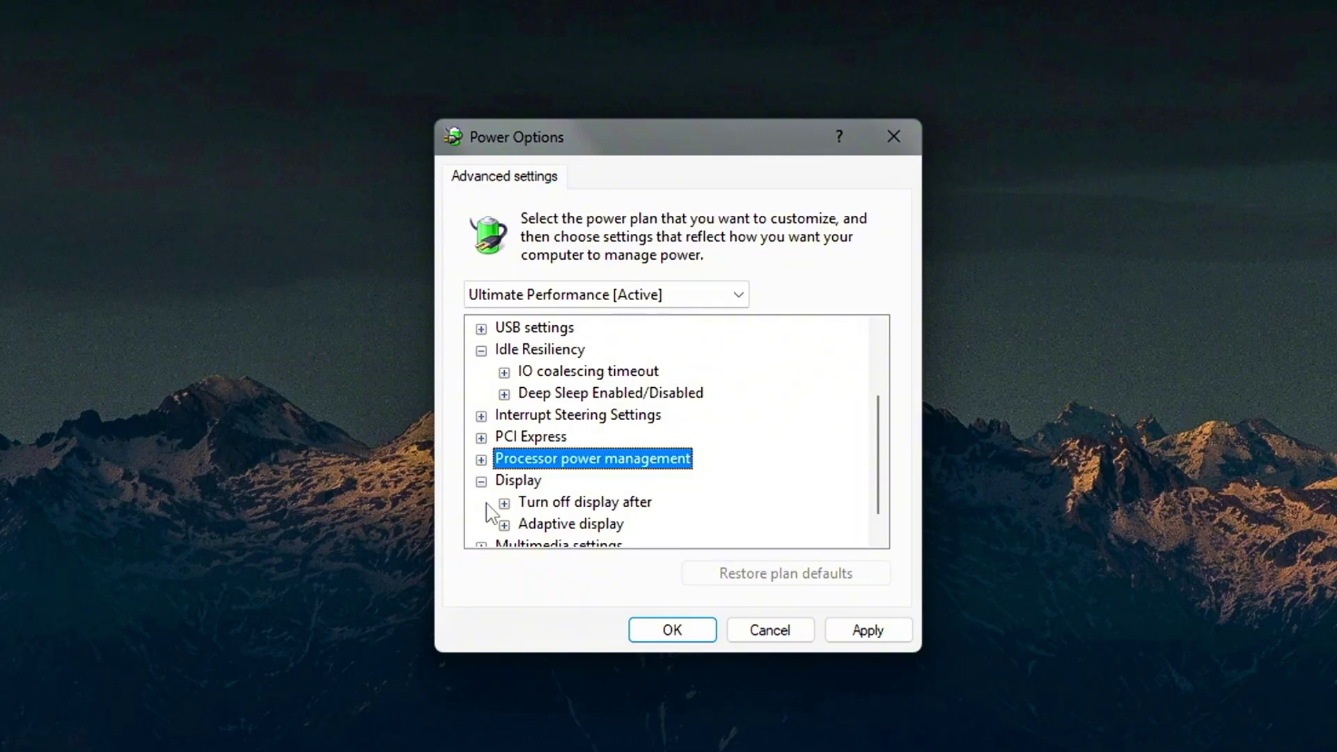
{"action": "left_click", "coordinate": [504, 503]}
{"action": "left_click", "coordinate": [681, 530]}
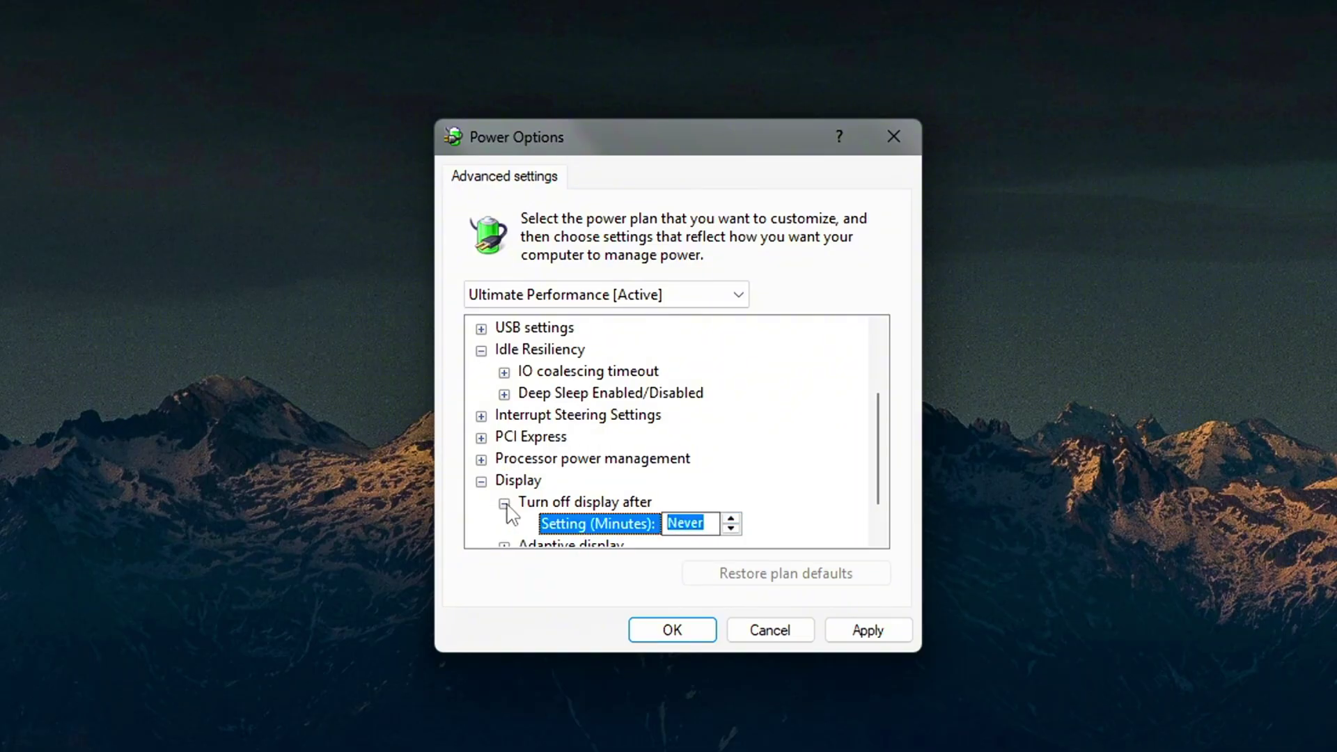
{"action": "double_click", "coordinate": [593, 503]}
{"action": "scroll", "coordinate": [598, 480], "scroll_direction": "down", "scroll_amount": 1}
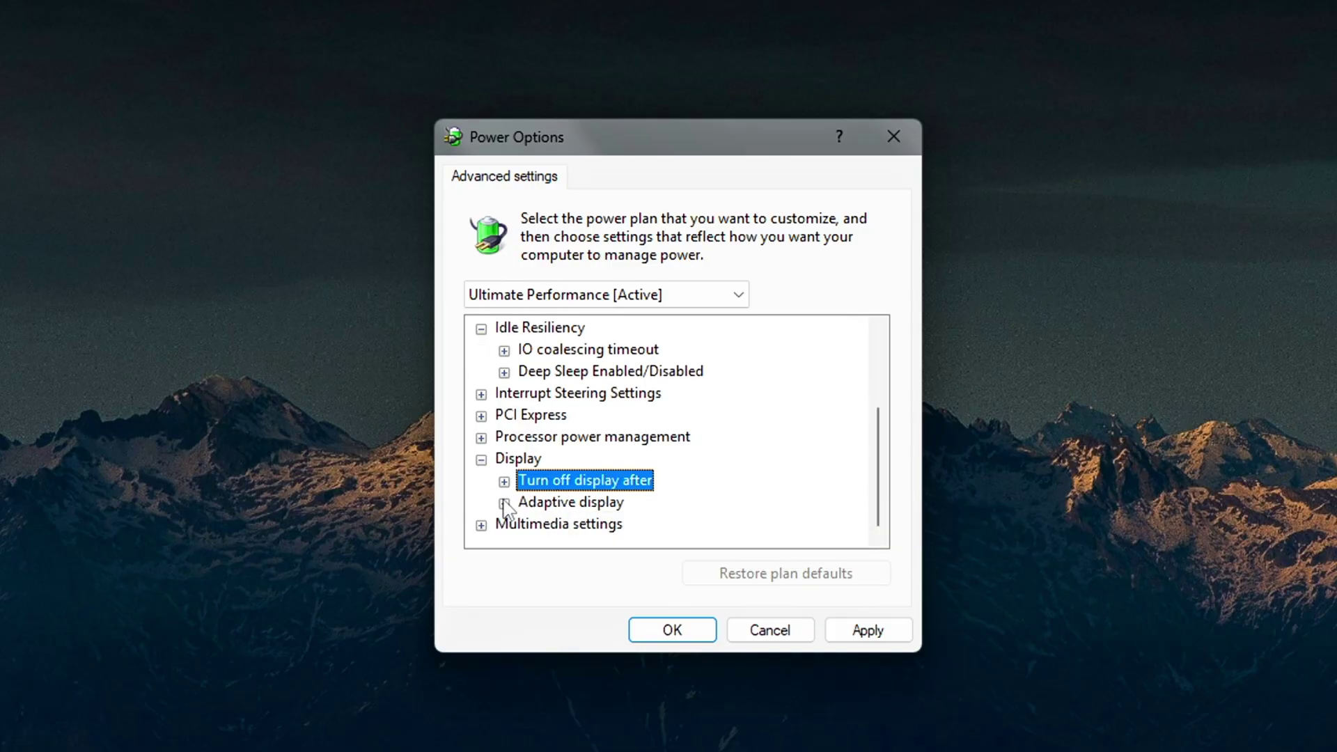
Set Adaptive display under Display to Off and collapse that setting.
{"action": "left_click", "coordinate": [575, 524]}
{"action": "left_click", "coordinate": [606, 524]}
{"action": "left_click", "coordinate": [613, 544]}
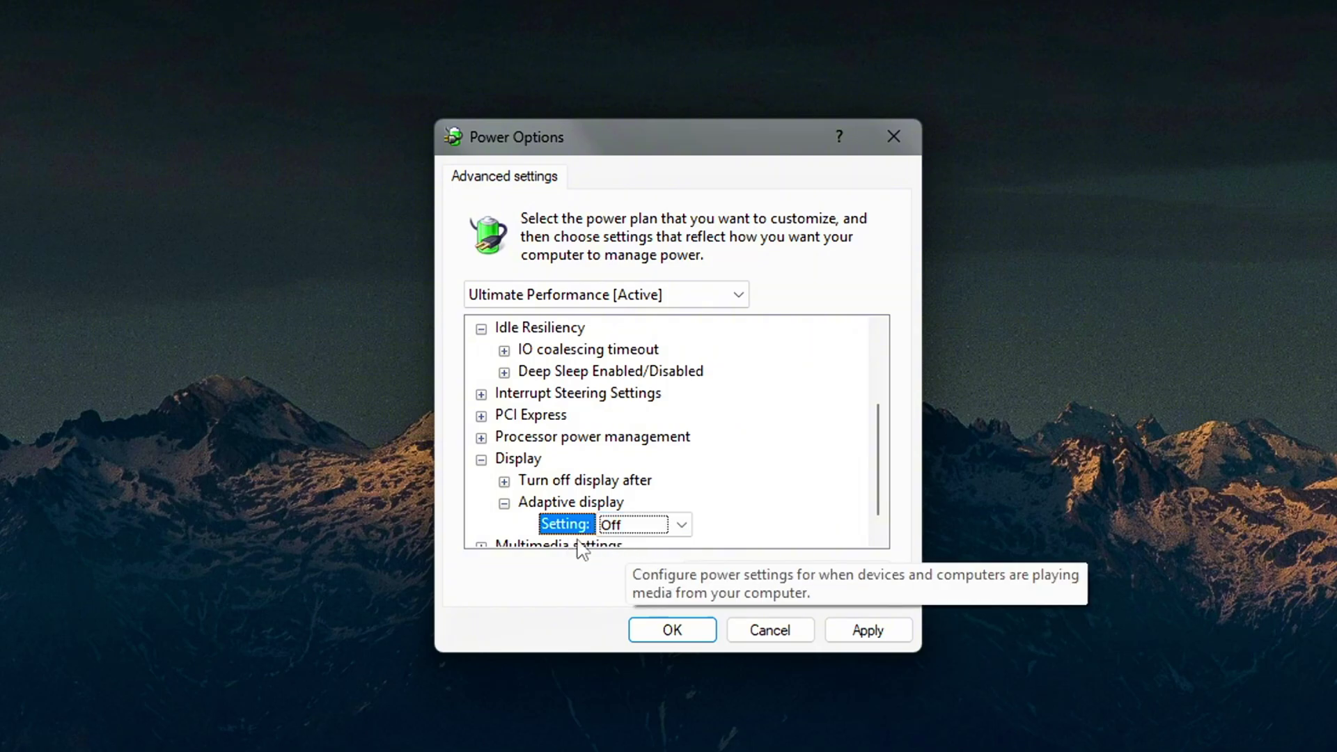
{"action": "left_click", "coordinate": [505, 503]}
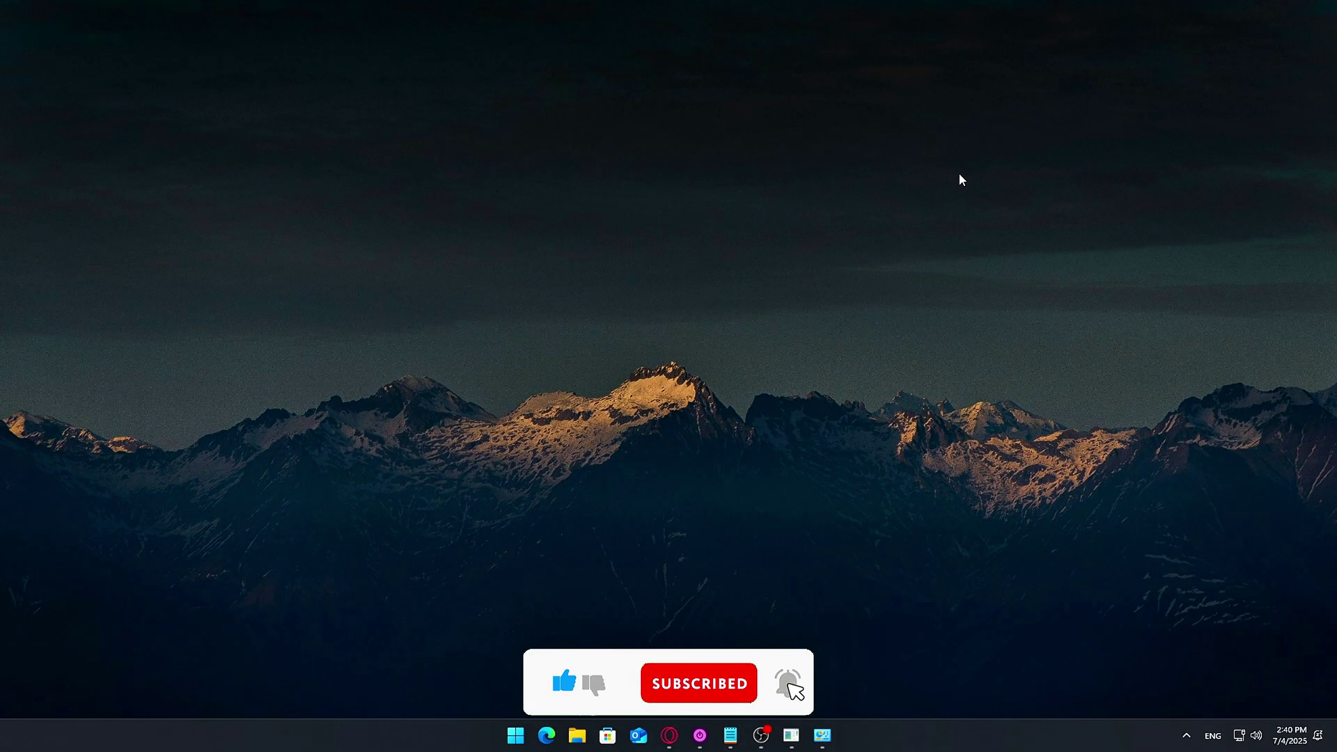
Search Windows for "create a restore point", open the System Protection settings and move the window to the middle of the screen.
{"action": "key", "text": "super+s"}
{"action": "type", "text": "create a restore point"}
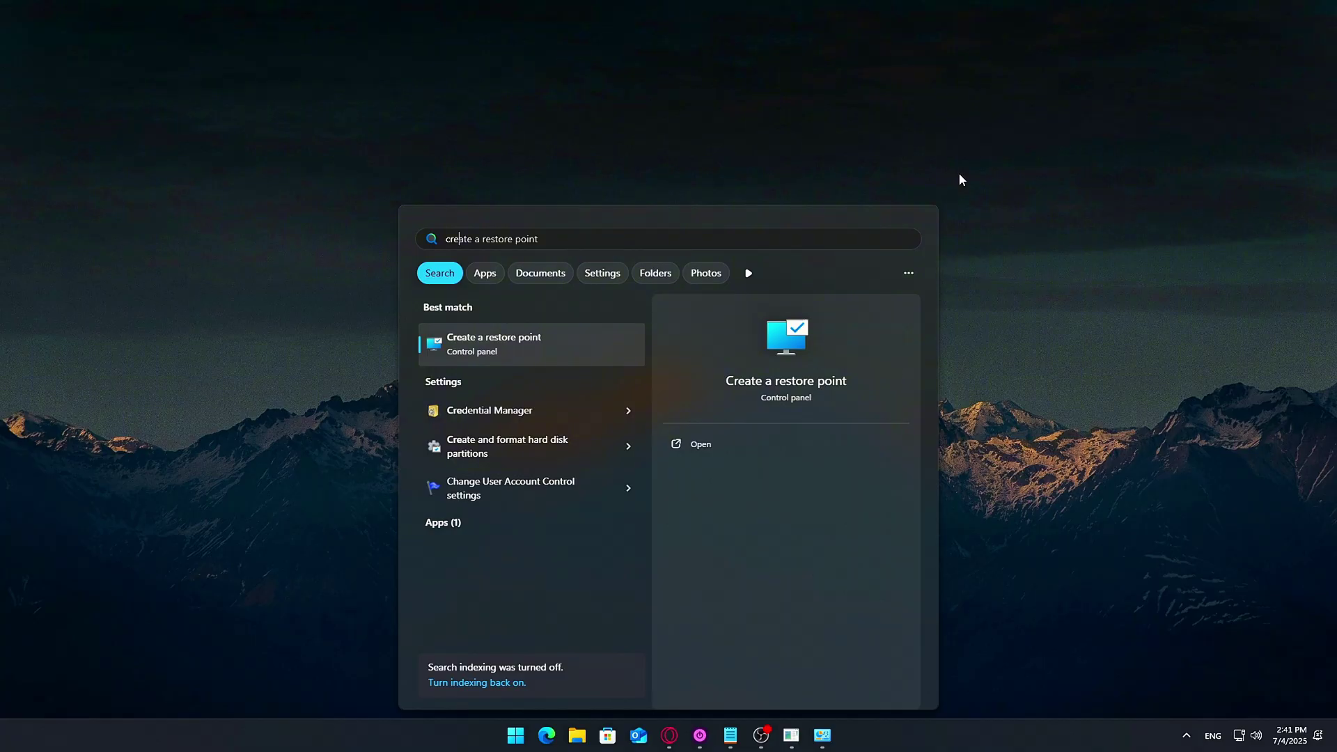
{"action": "key", "text": "Return"}
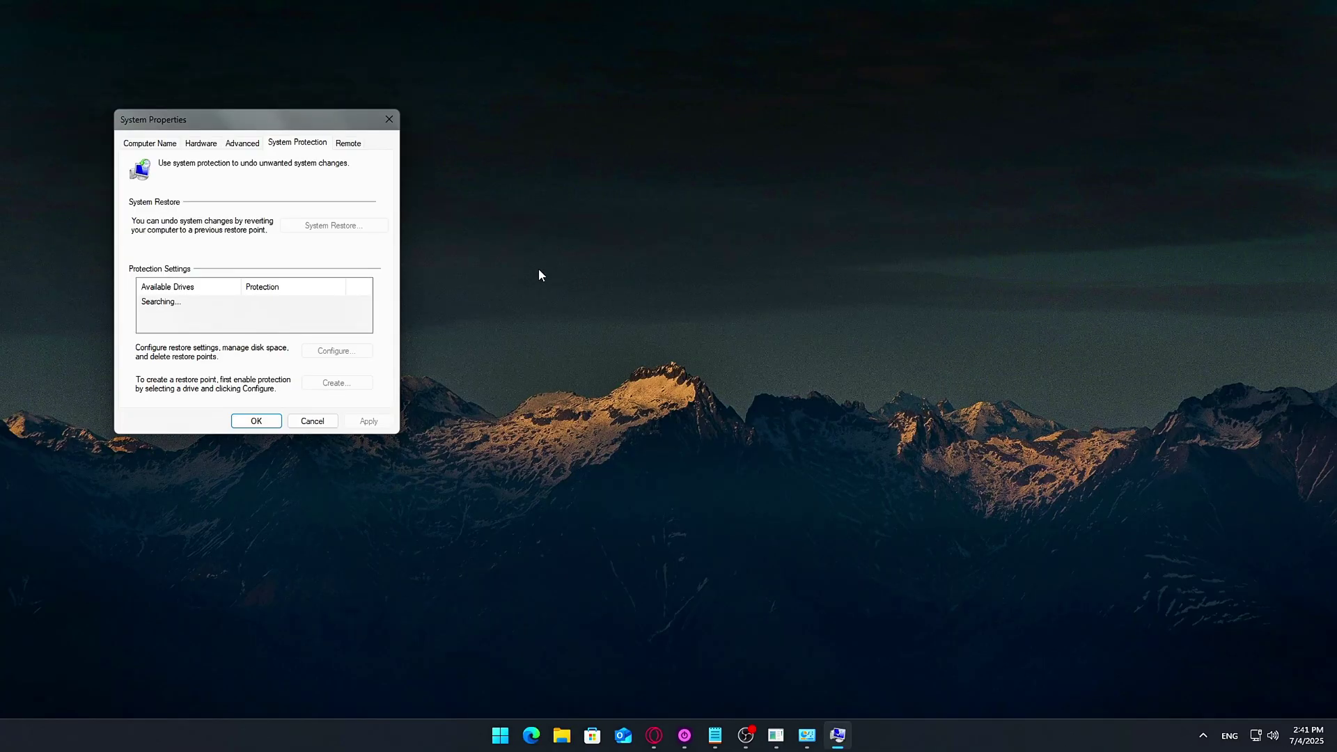
{"action": "left_click_drag", "start_coordinate": [274, 125], "coordinate": [694, 204]}
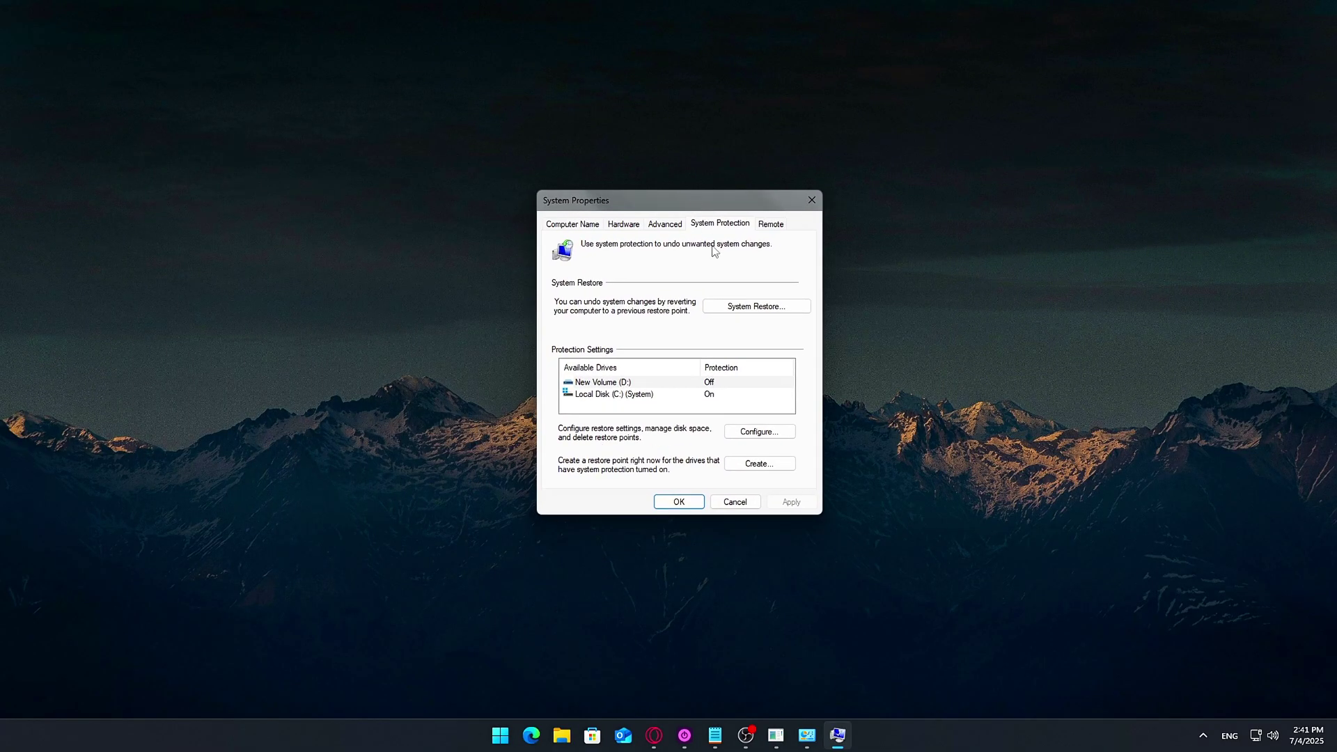
Set the maximum disk usage of system protection on Local Disk (C:) to 4%, confirm it and start creating a restore point.
{"action": "left_click", "coordinate": [666, 396]}
{"action": "left_click", "coordinate": [608, 382]}
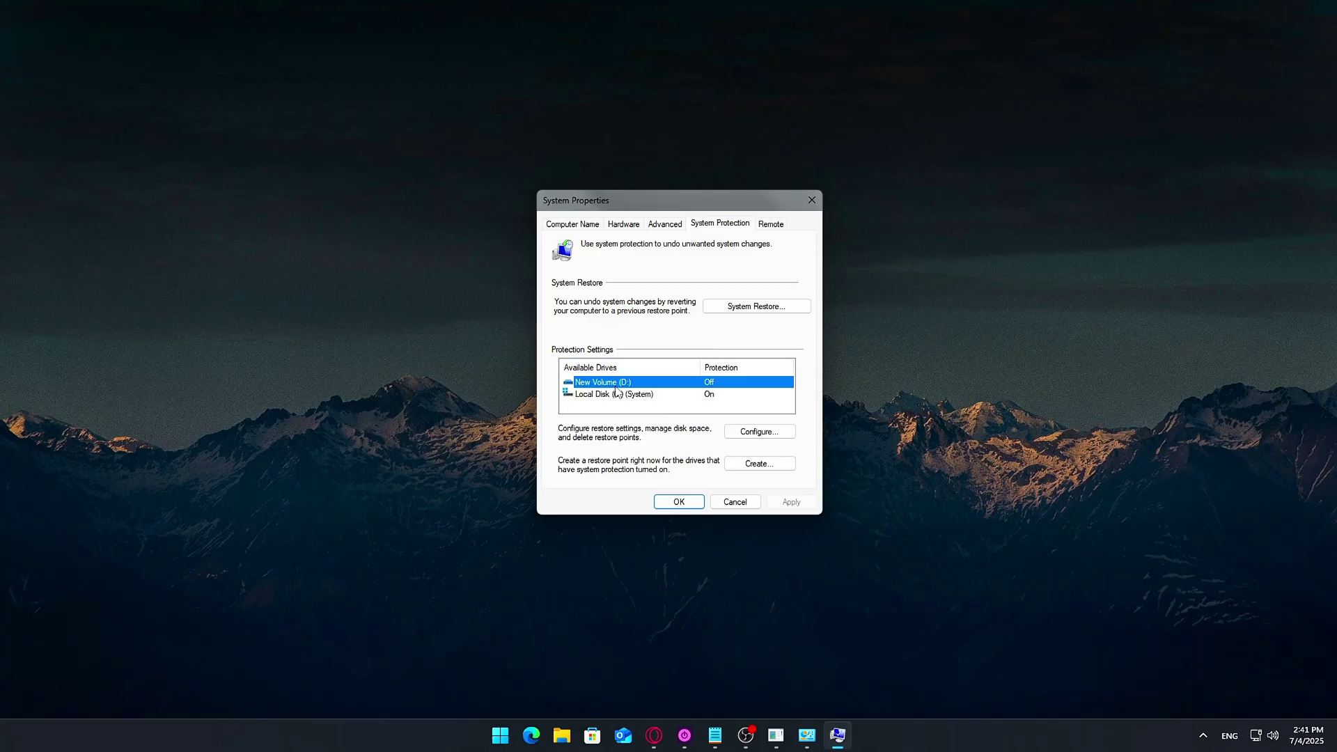
{"action": "left_click", "coordinate": [620, 395]}
{"action": "left_click", "coordinate": [733, 433]}
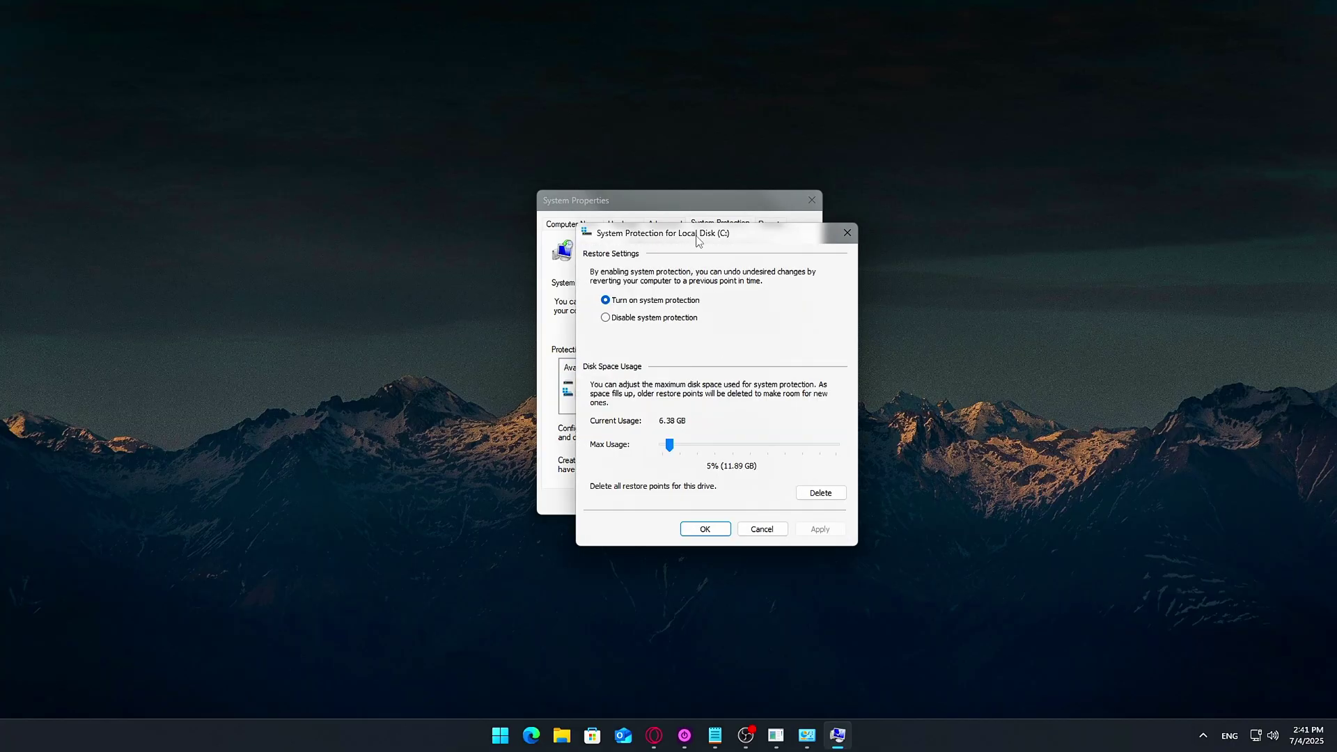
{"action": "left_click_drag", "start_coordinate": [699, 240], "coordinate": [686, 206]}
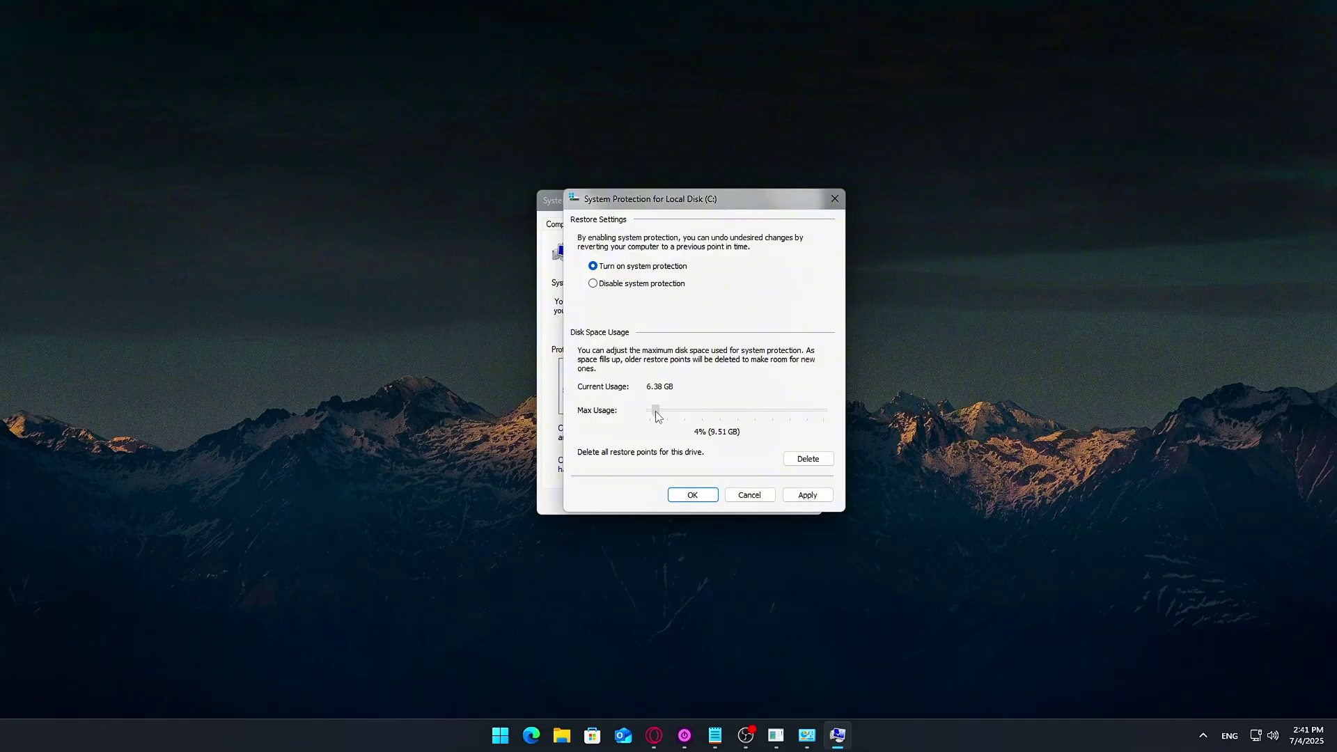
{"action": "left_click_drag", "start_coordinate": [660, 412], "coordinate": [658, 412]}
{"action": "left_click", "coordinate": [694, 493]}
{"action": "left_click", "coordinate": [752, 466]}
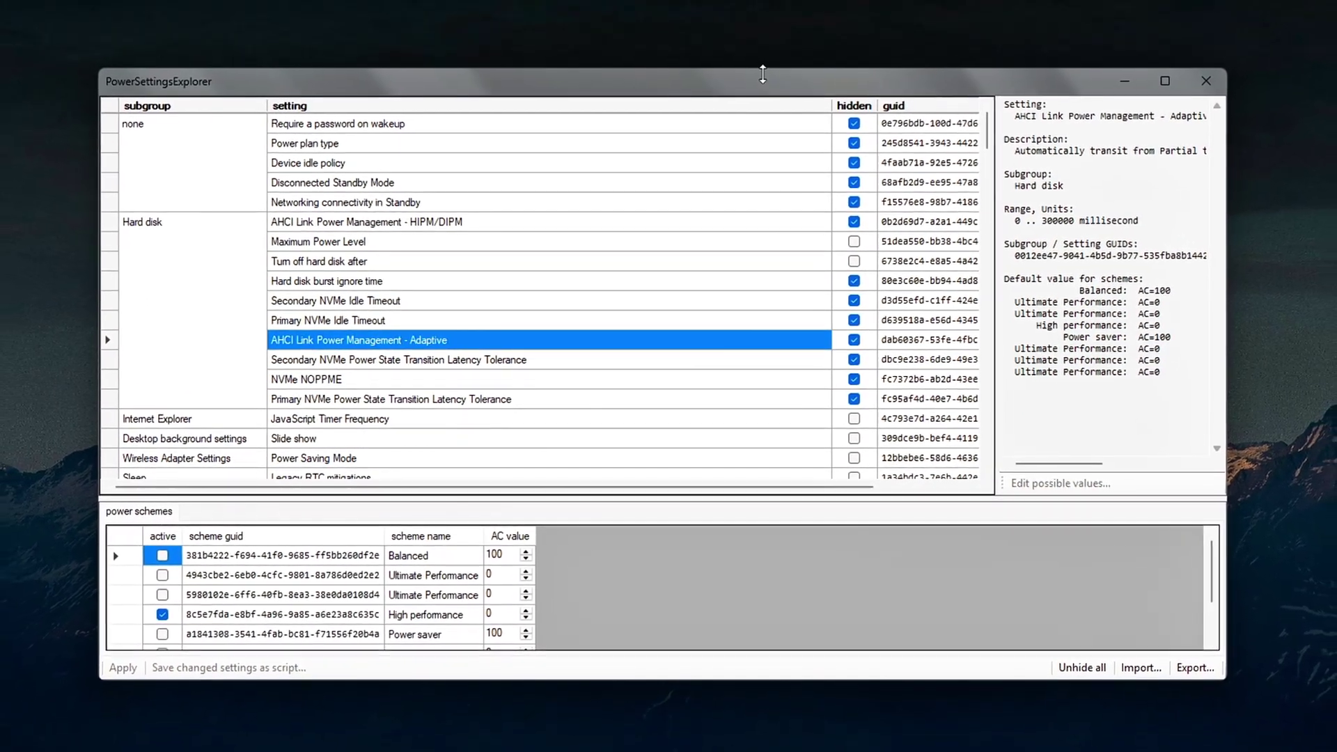
Make the PowerSettingsExplorer window slightly taller to fit more rows of the settings list.
{"action": "left_click_drag", "start_coordinate": [768, 50], "coordinate": [768, 36]}
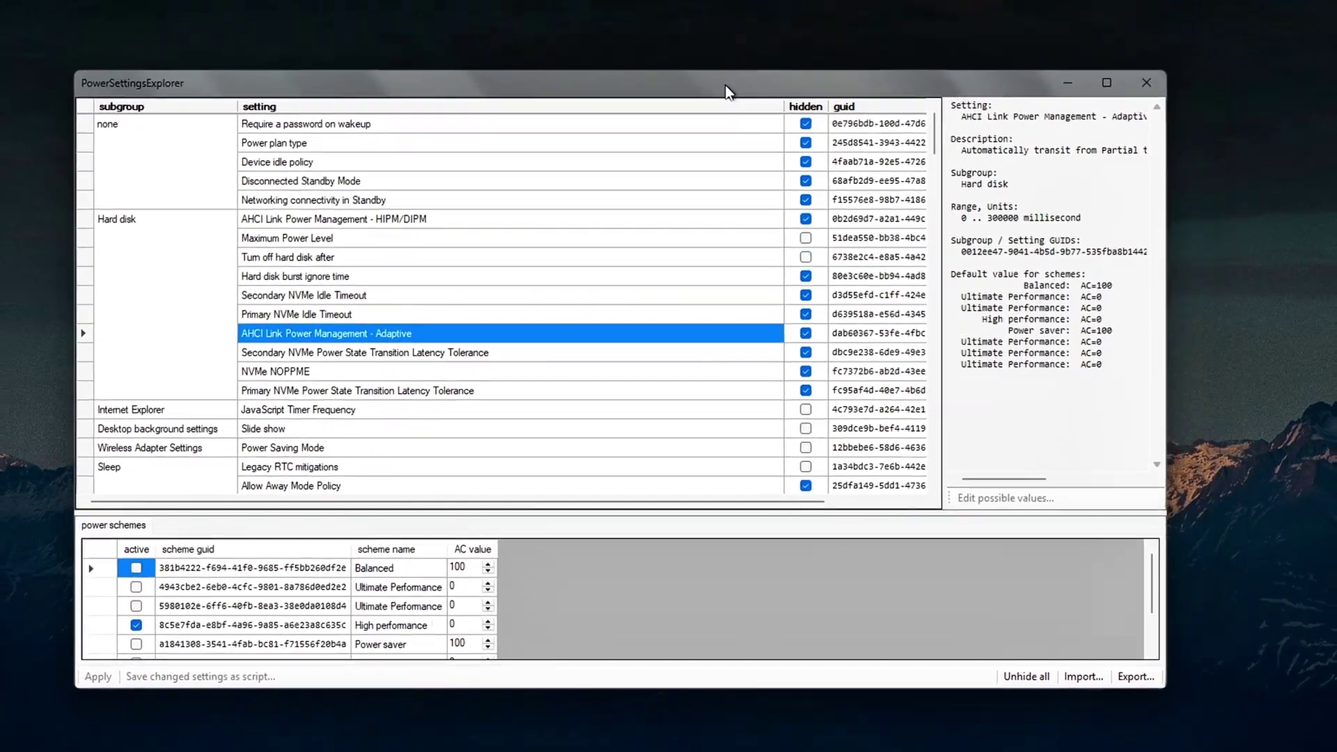